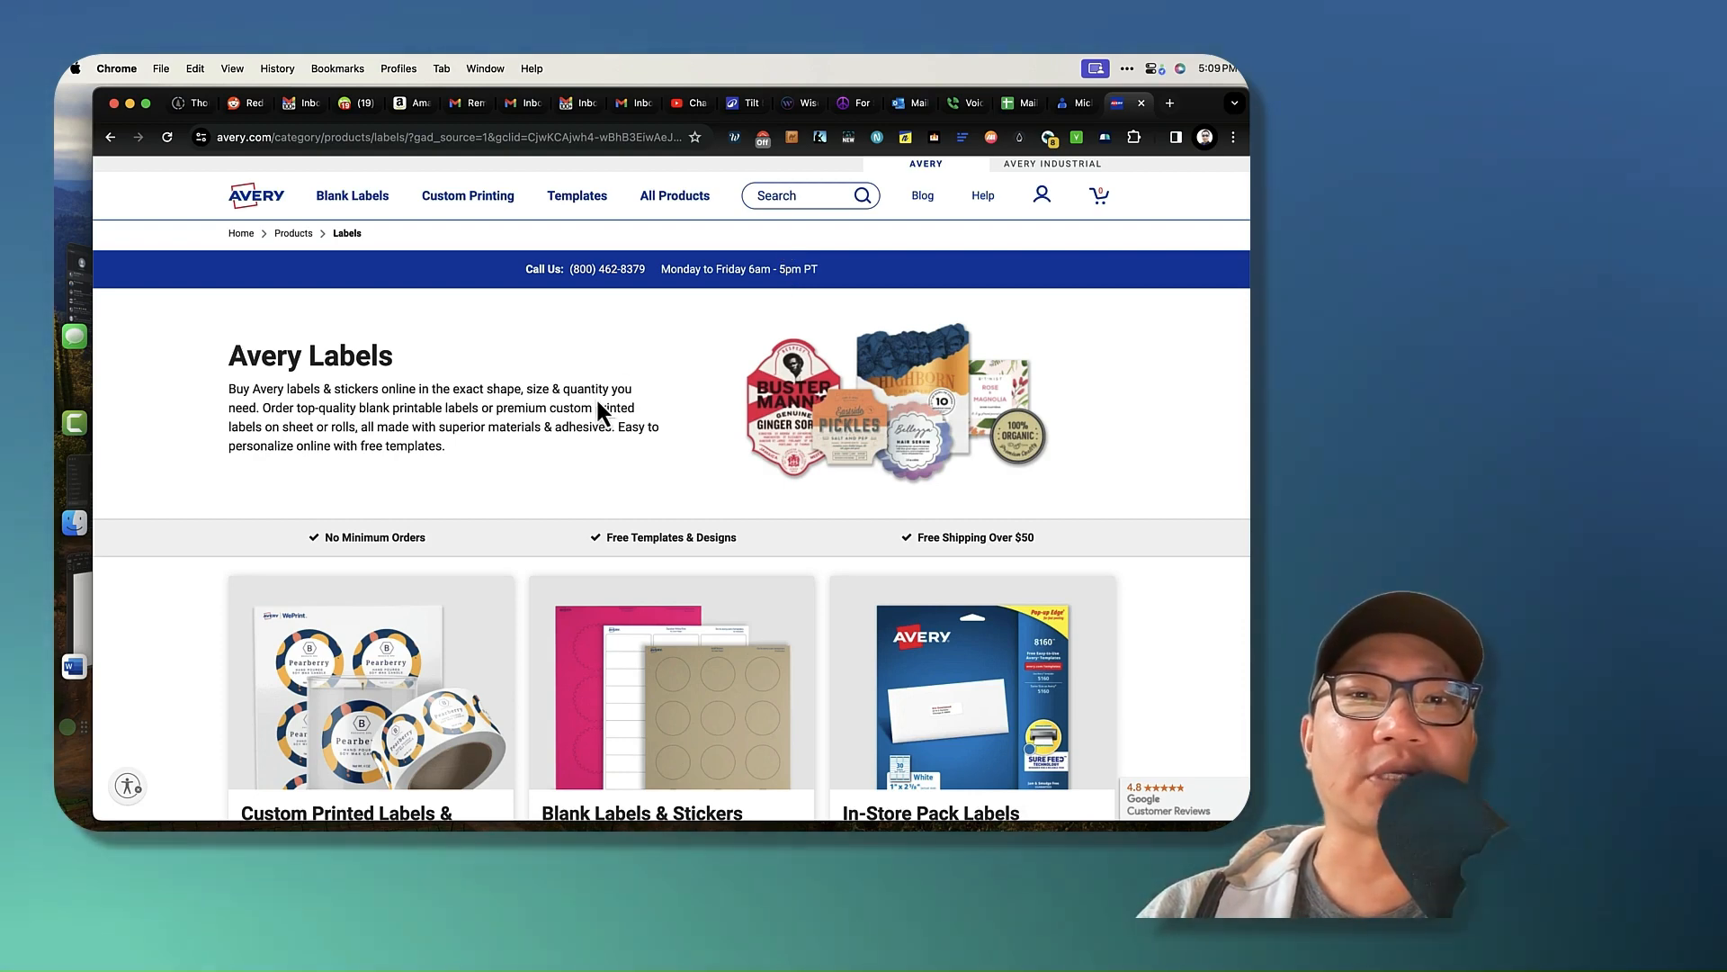
Look over the Avery Labels page and dismiss the first-order discount offer.
scroll(599, 409, down, 2)
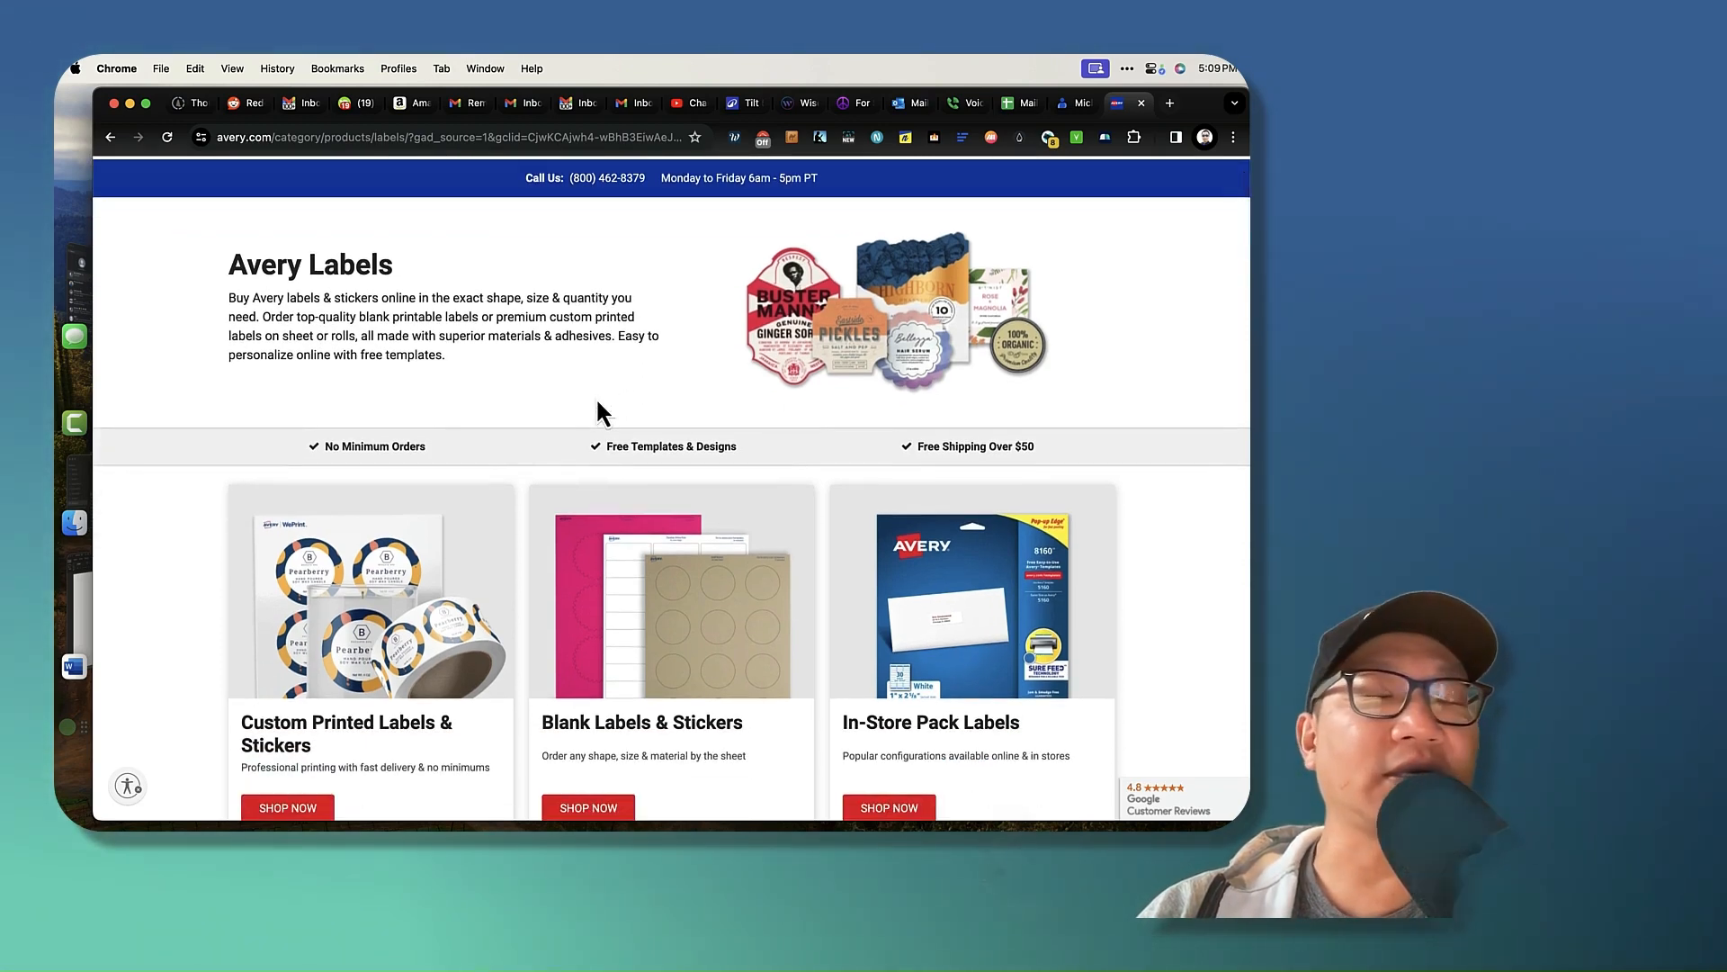
scroll(599, 405, down, 2)
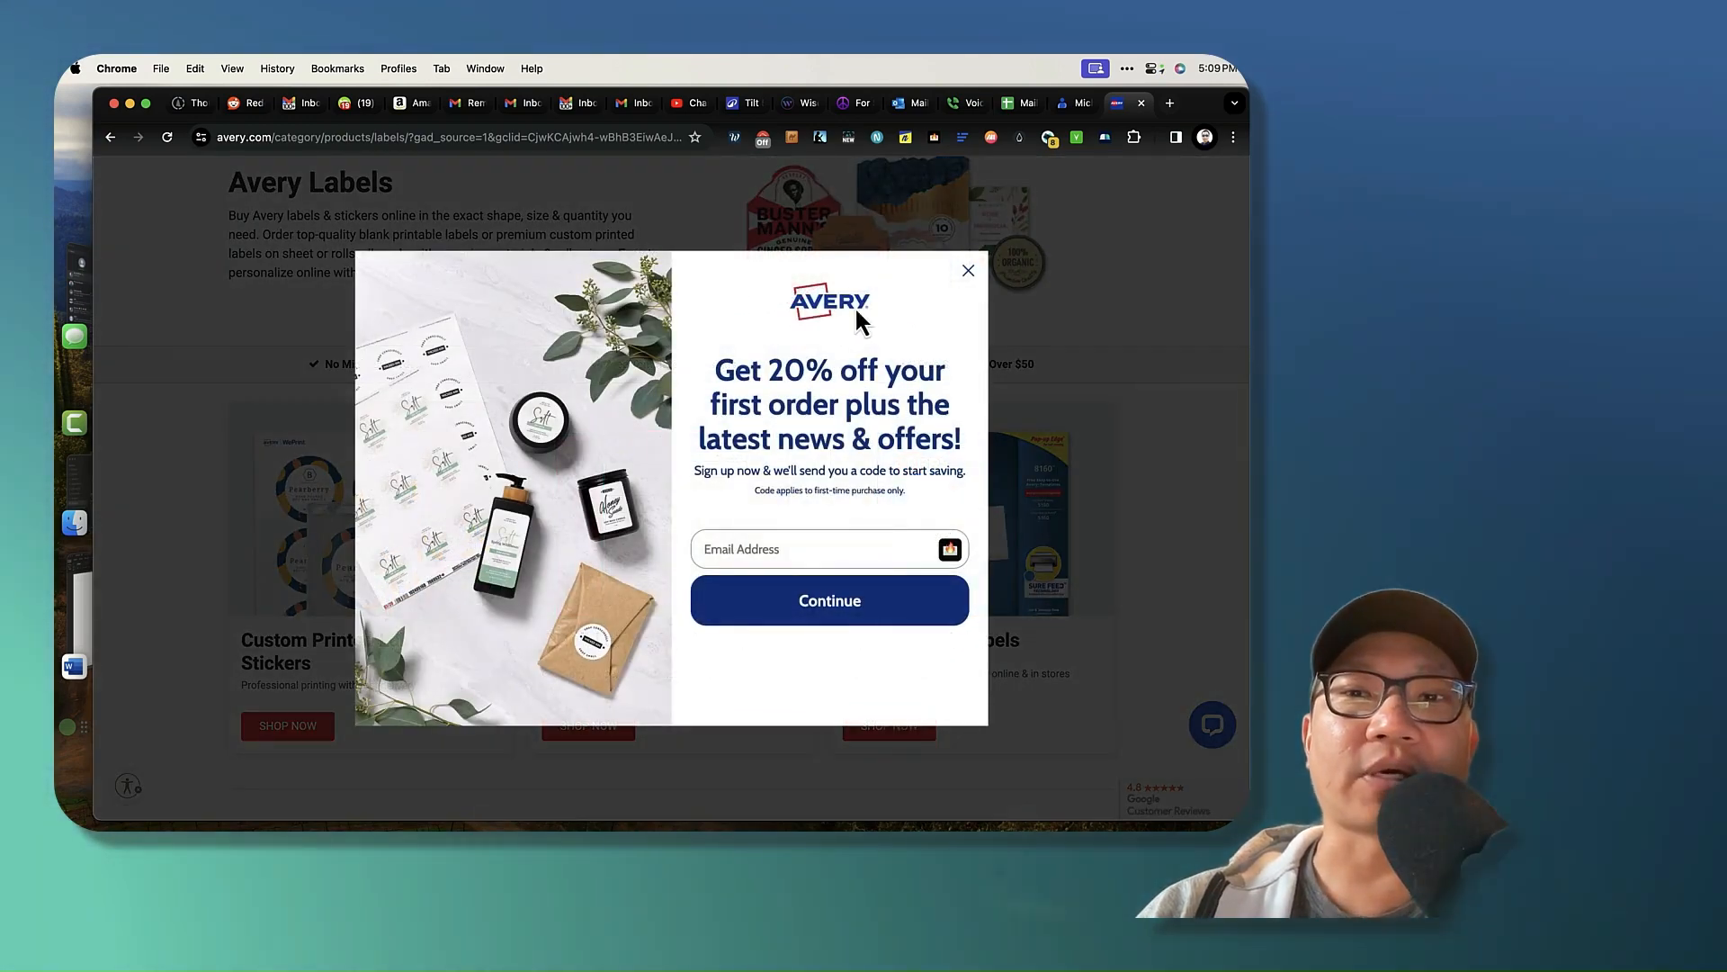
click(970, 273)
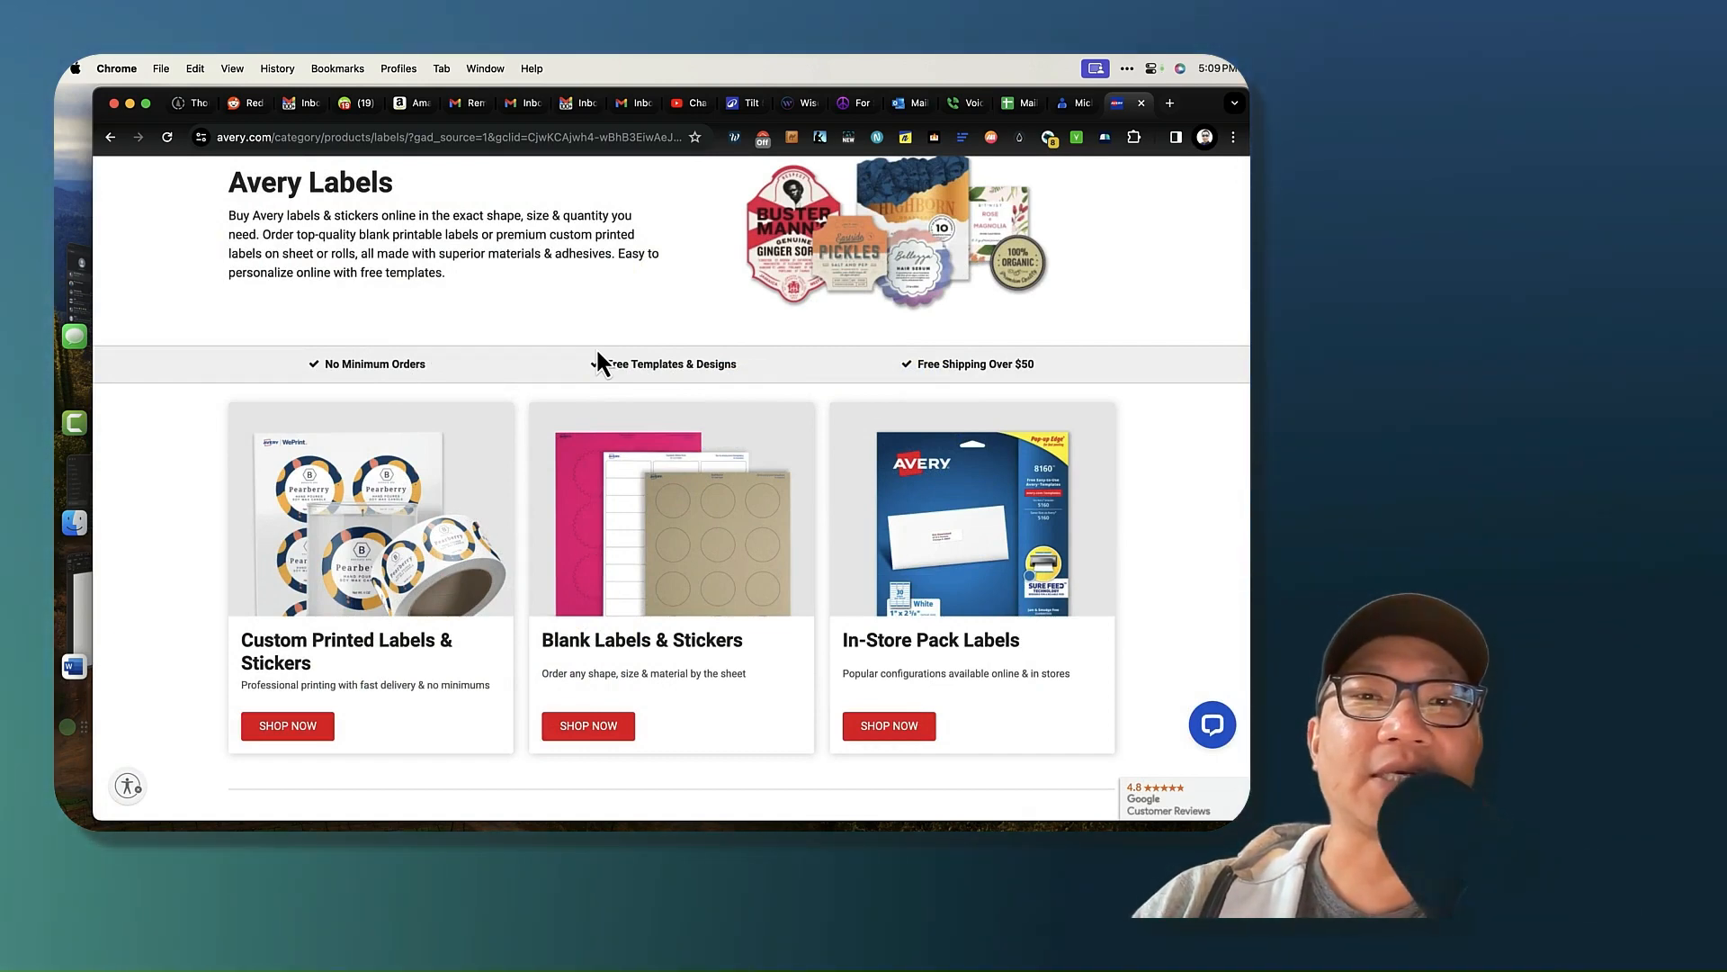
scroll(597, 353, down, 1)
scroll(598, 352, up, 2)
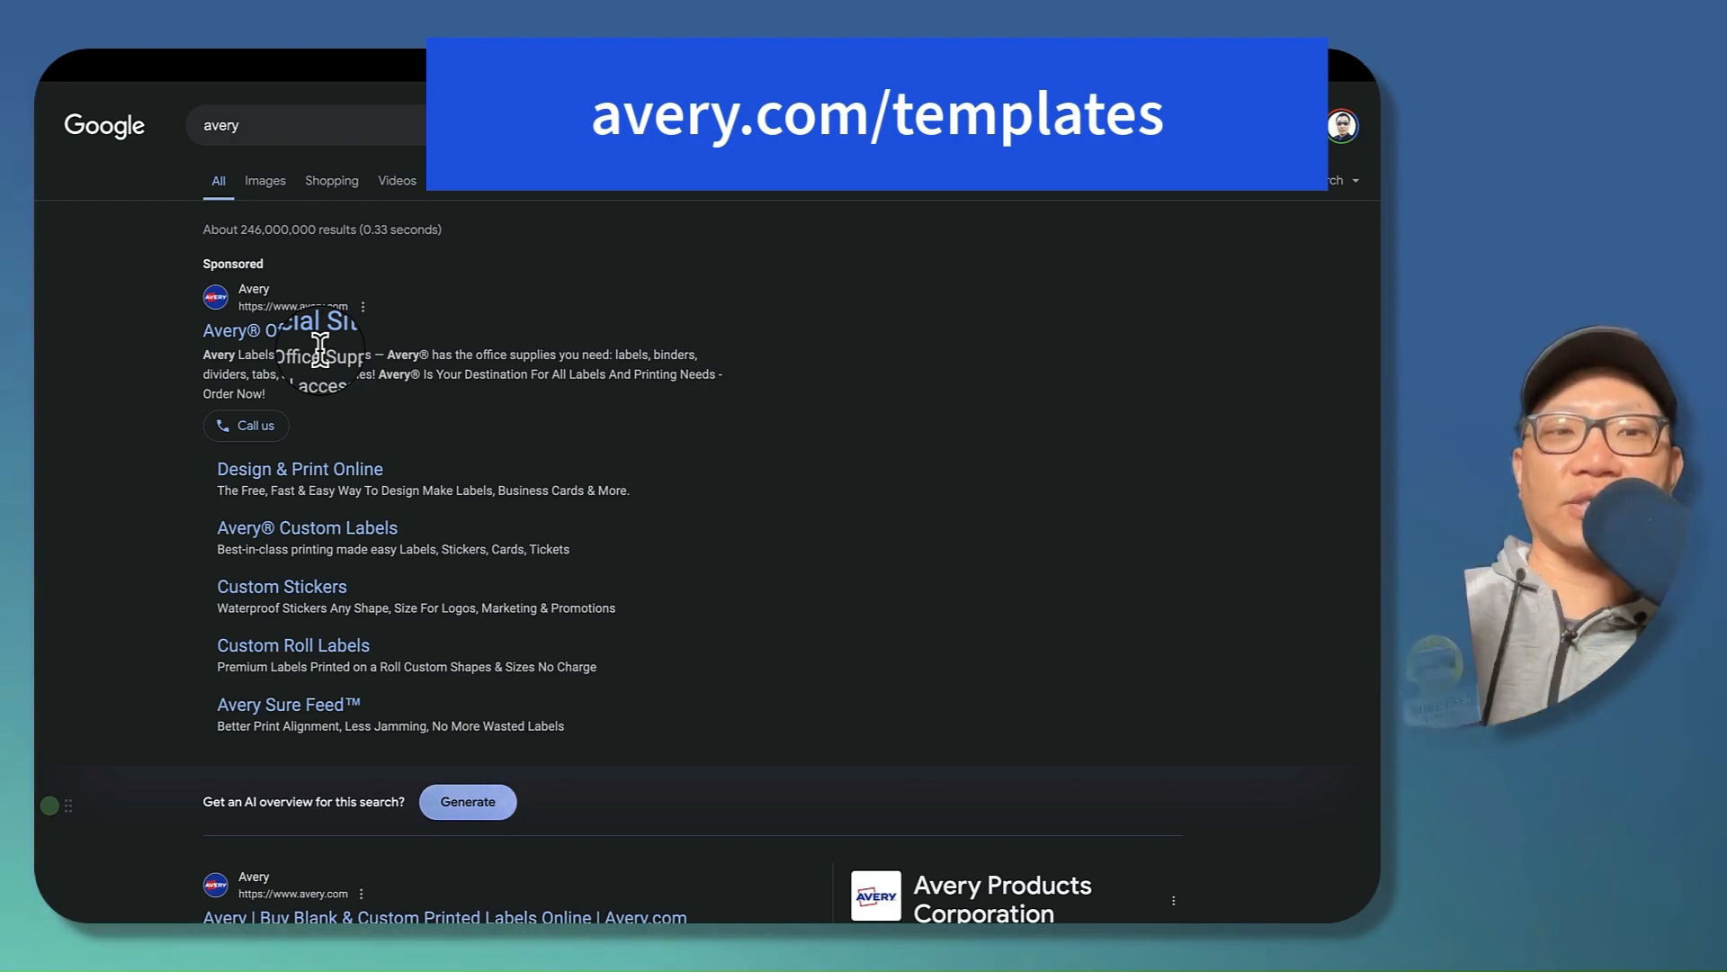
Open the official Avery site from the search results and search it for product number 15660.
click(310, 329)
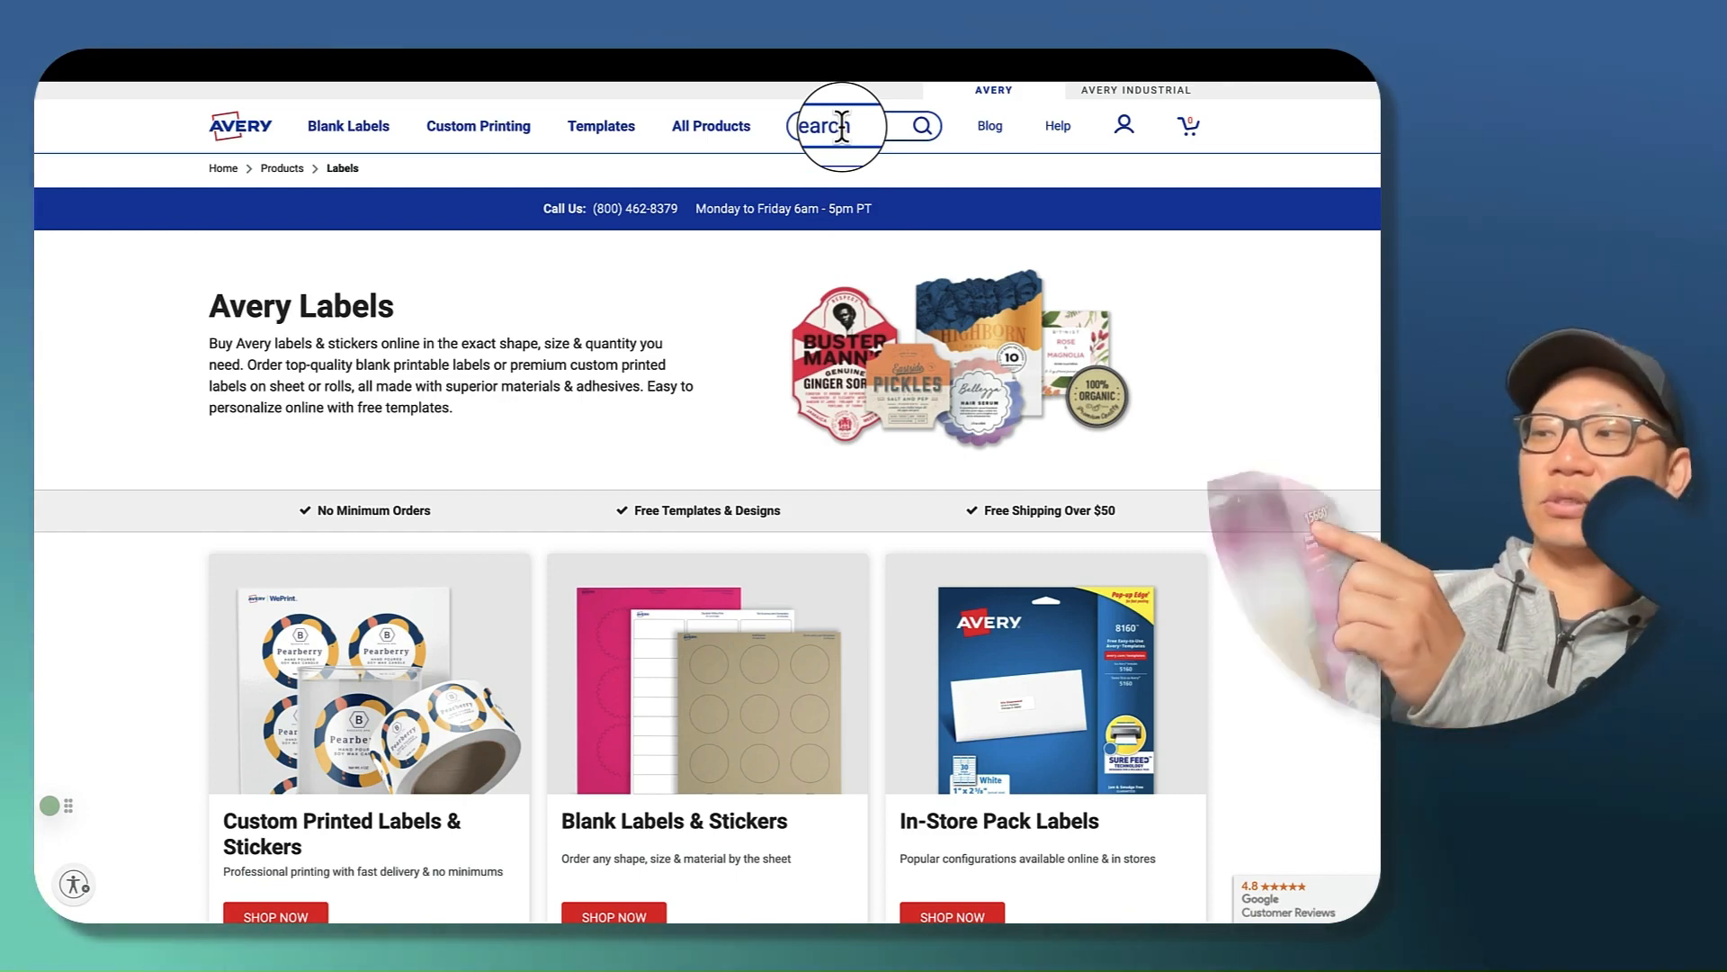
click(841, 126)
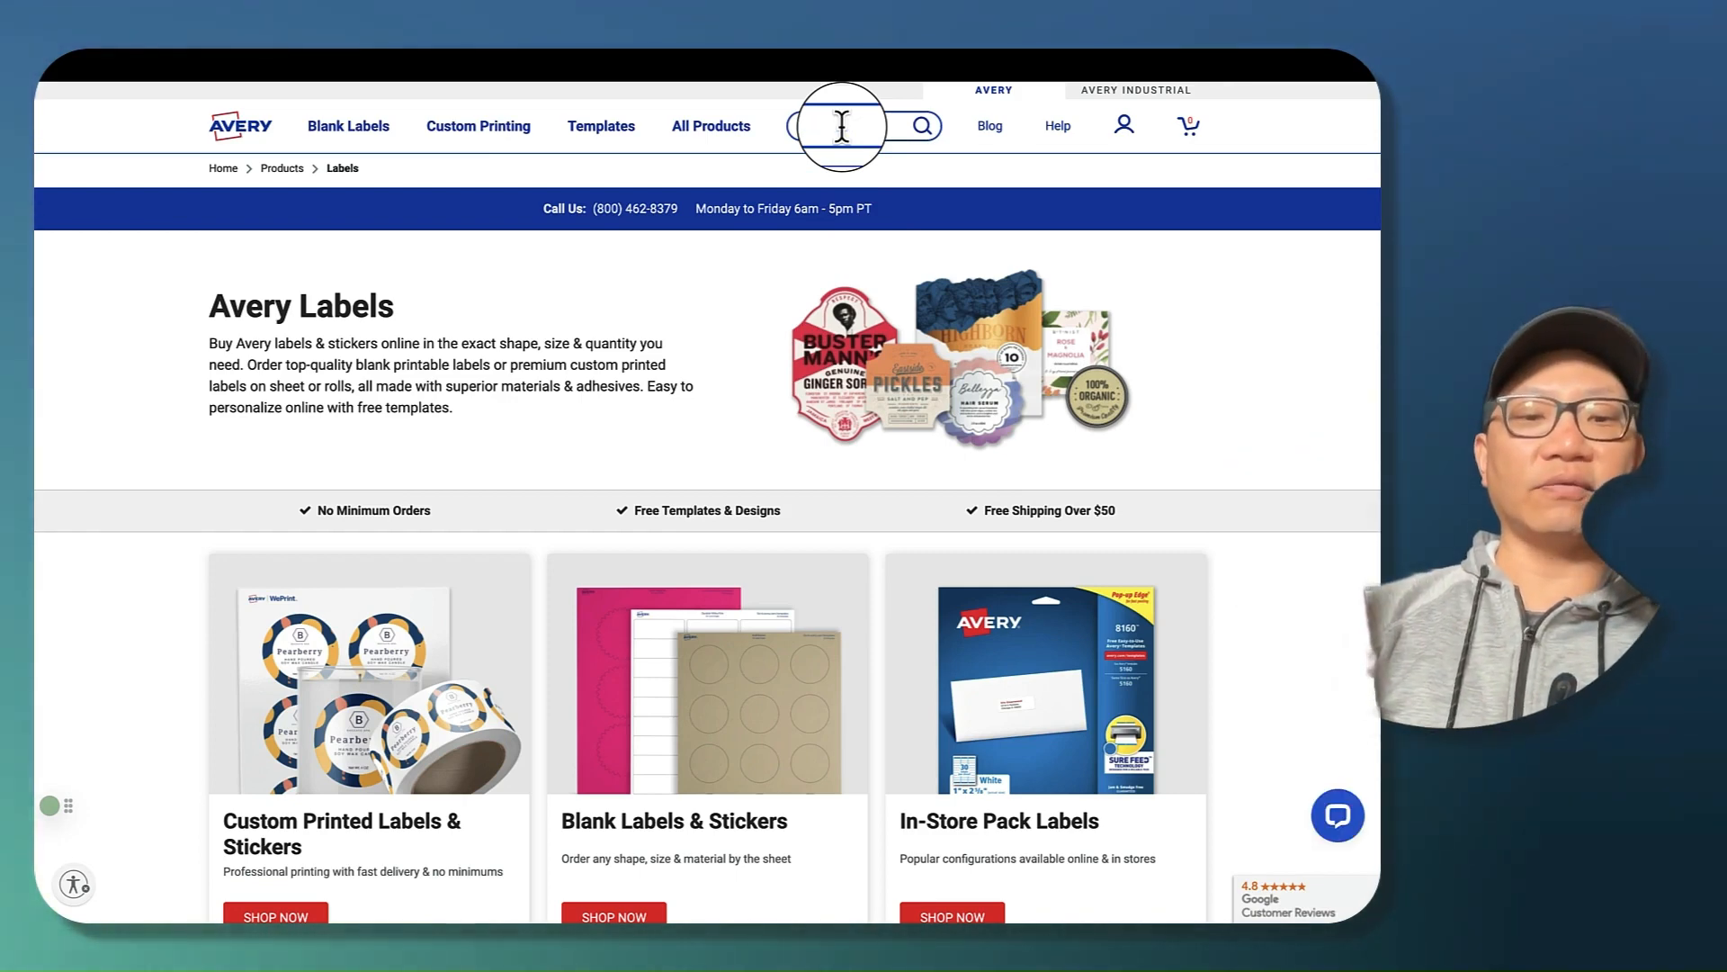
text(56)
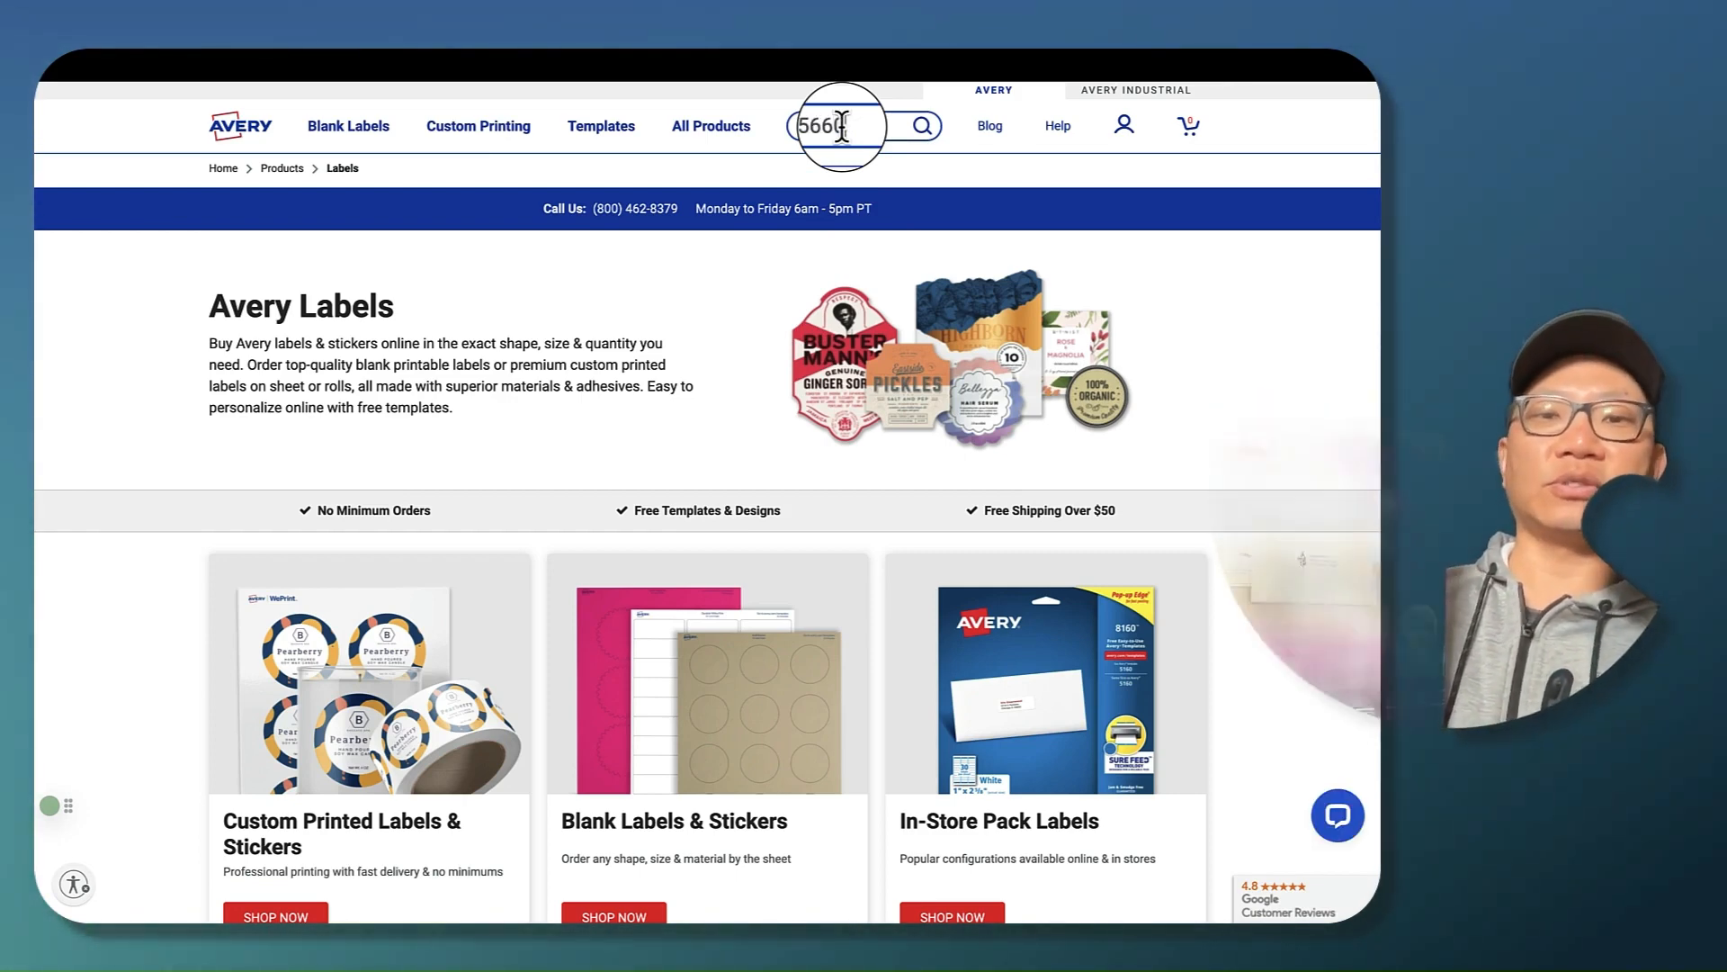
text(60)
key(Return)
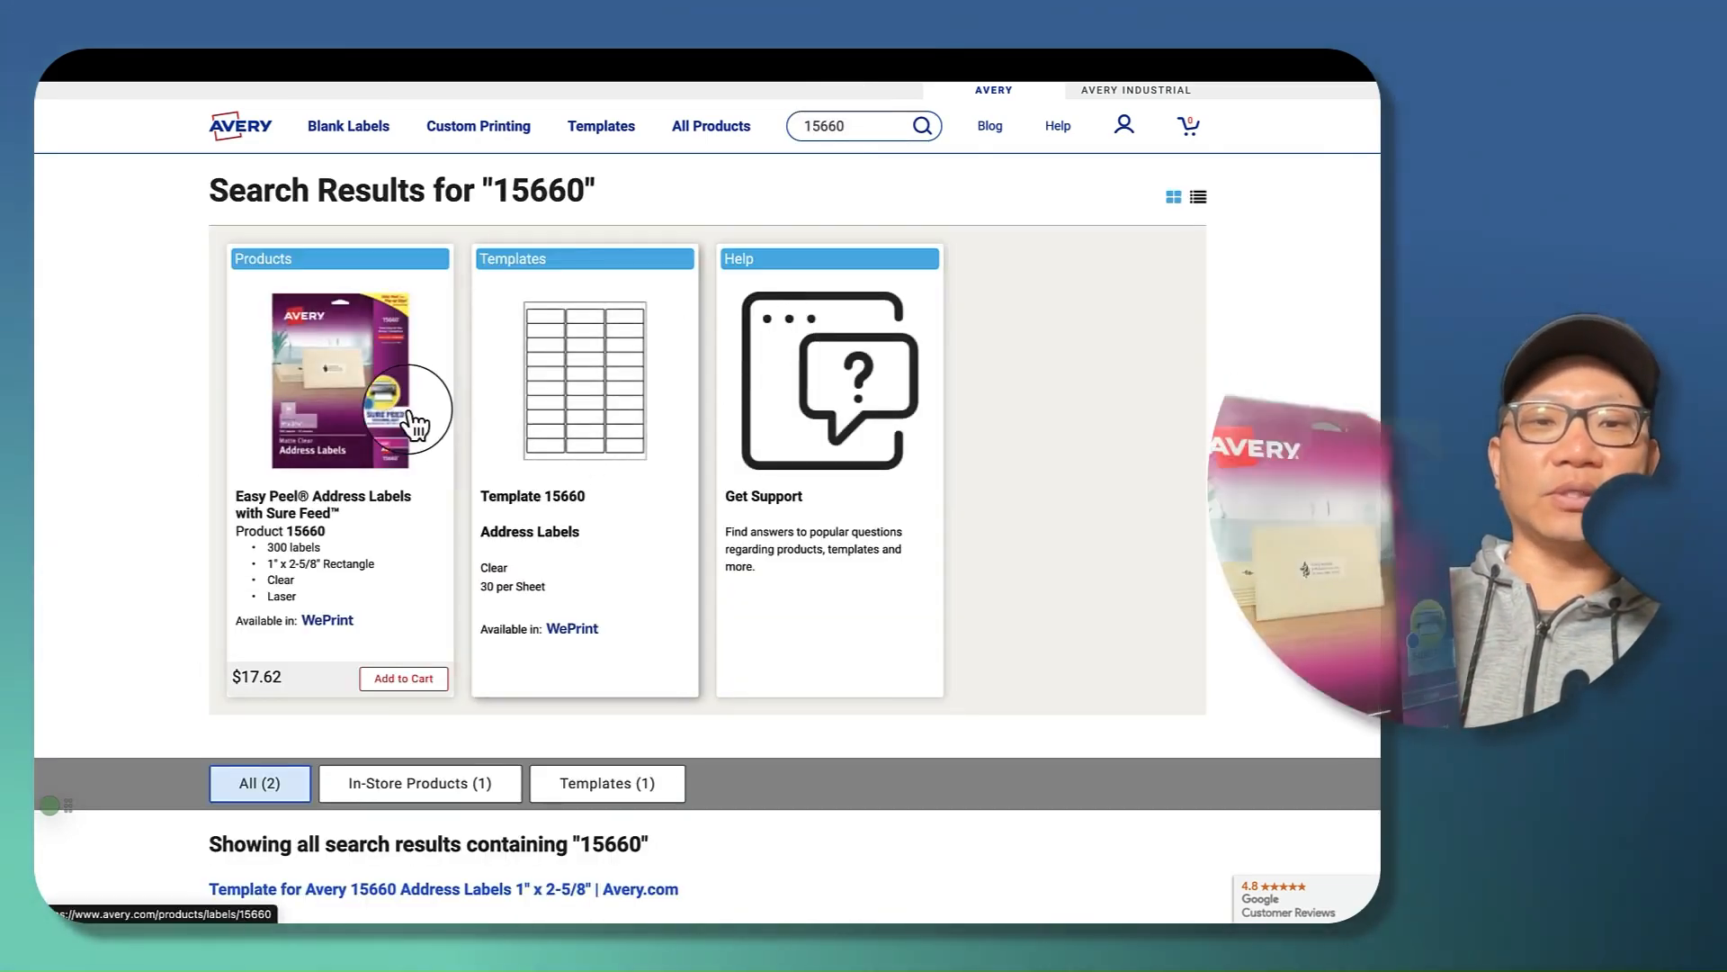
Open the 15660 matte clear address labels product and go to its template page.
click(340, 407)
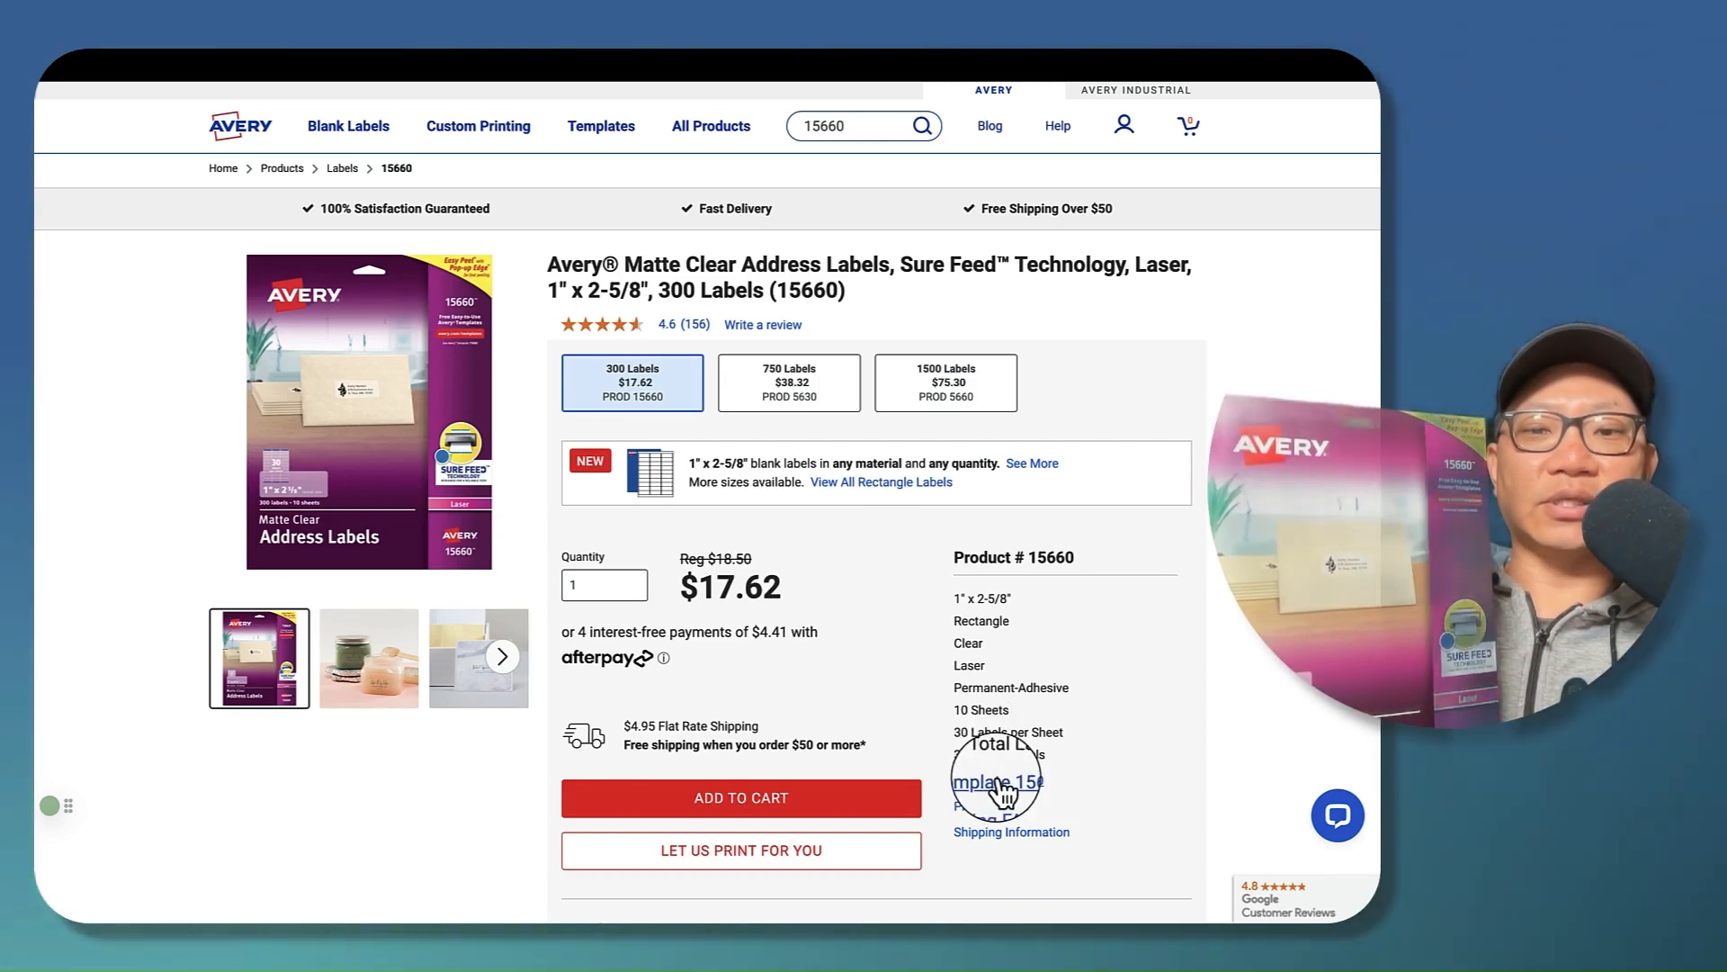
click(984, 790)
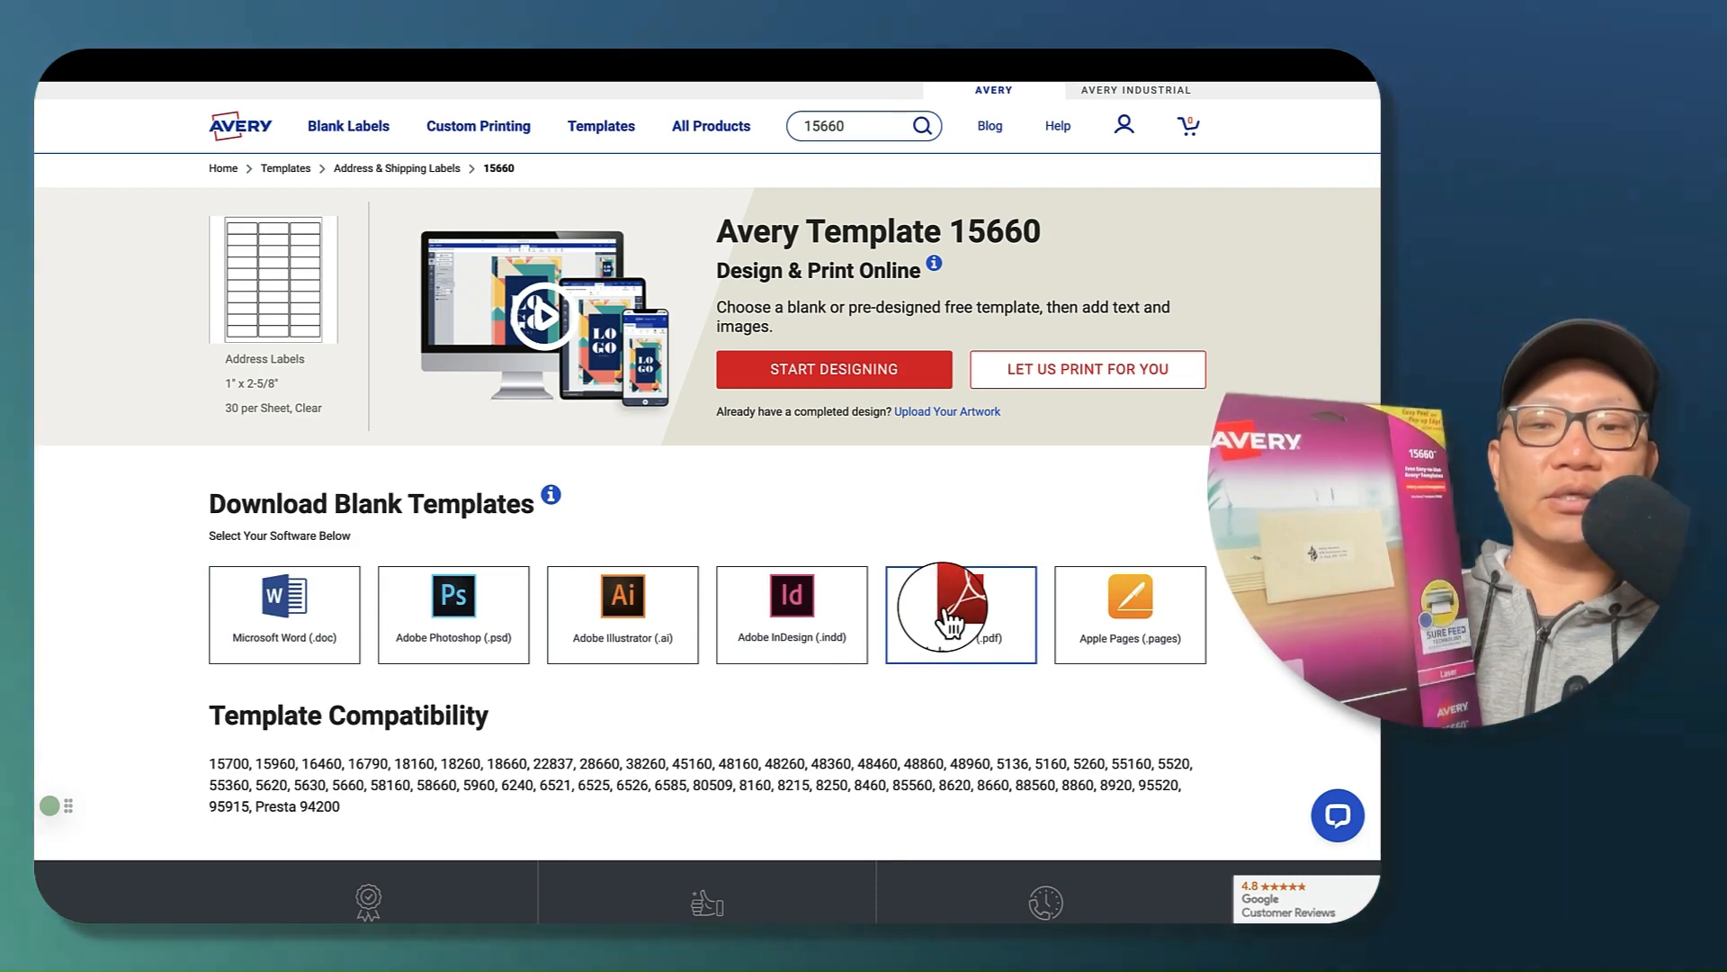
scroll(1042, 742, down, 2)
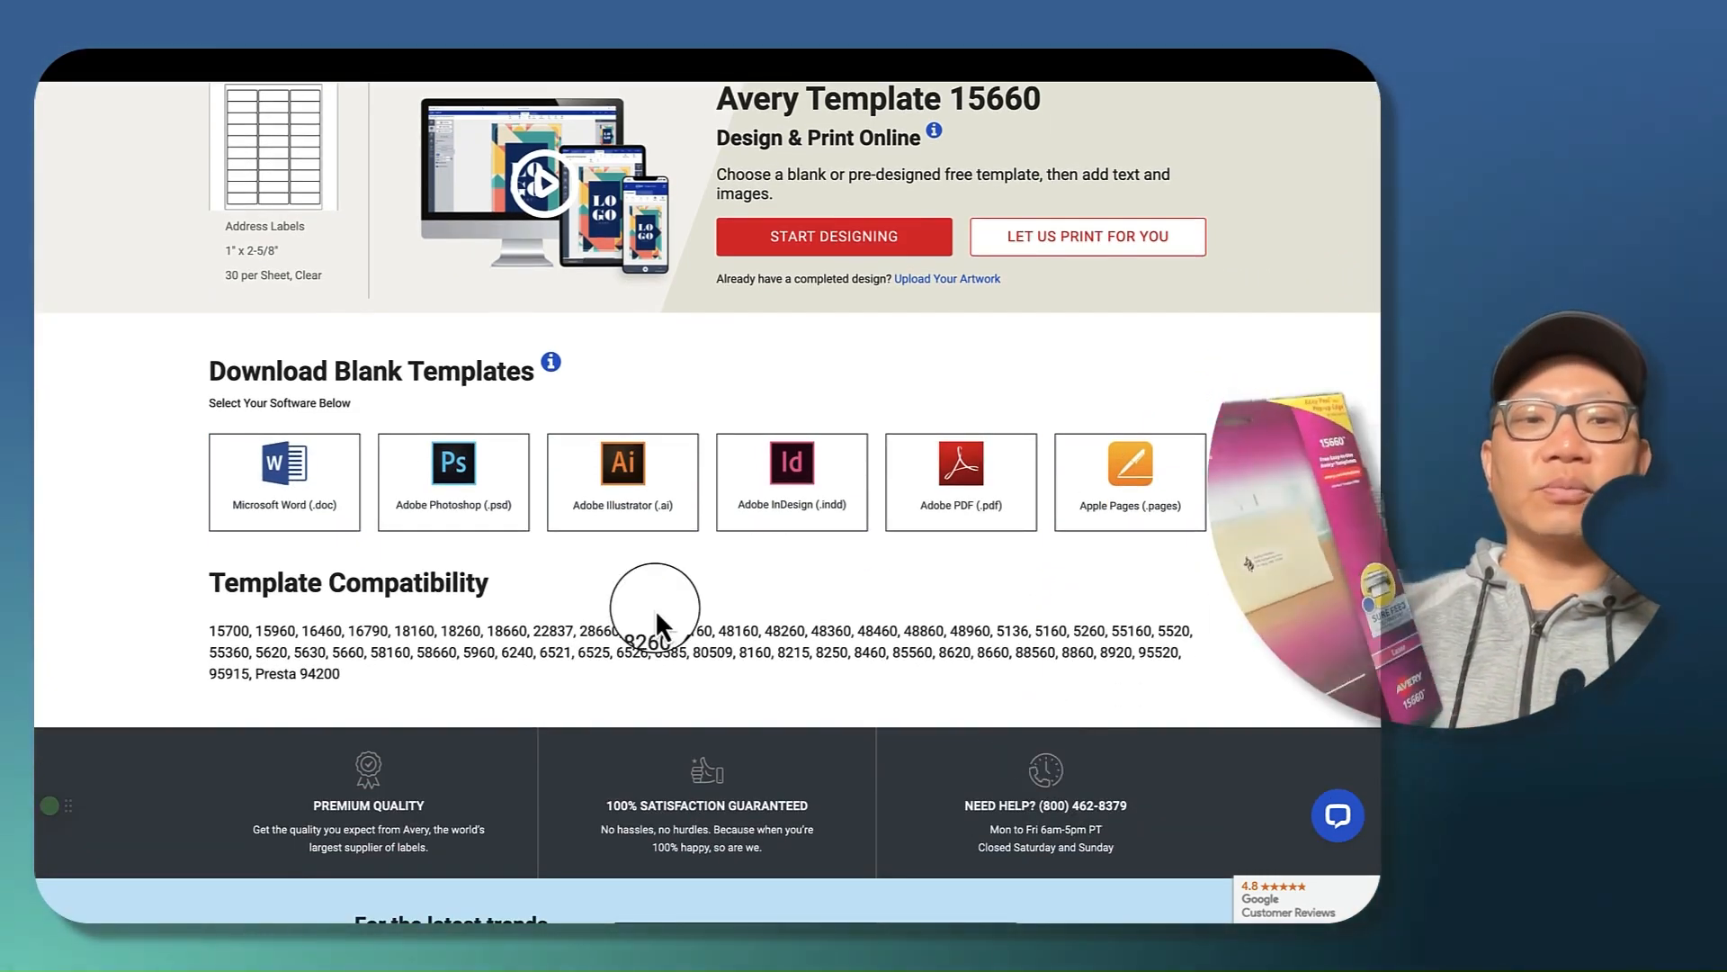
Request the Microsoft Word download of the blank template and dismiss the autofill suggestions on the email prompt.
click(270, 481)
scroll(266, 476, down, 4)
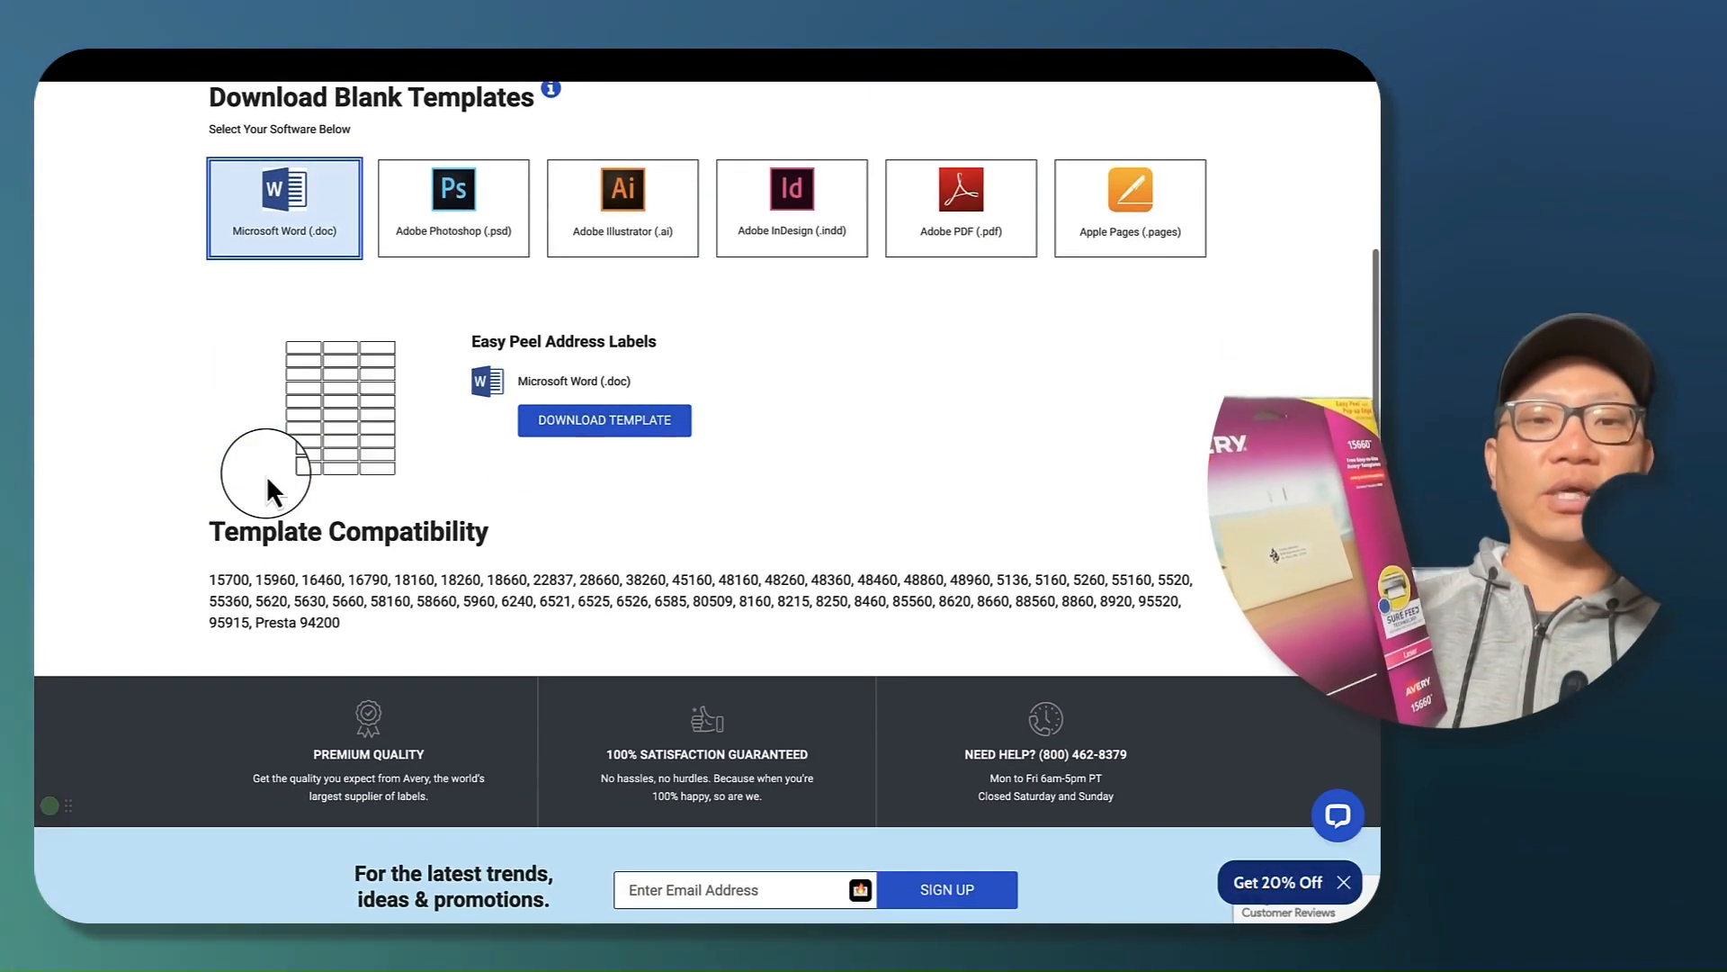
click(520, 425)
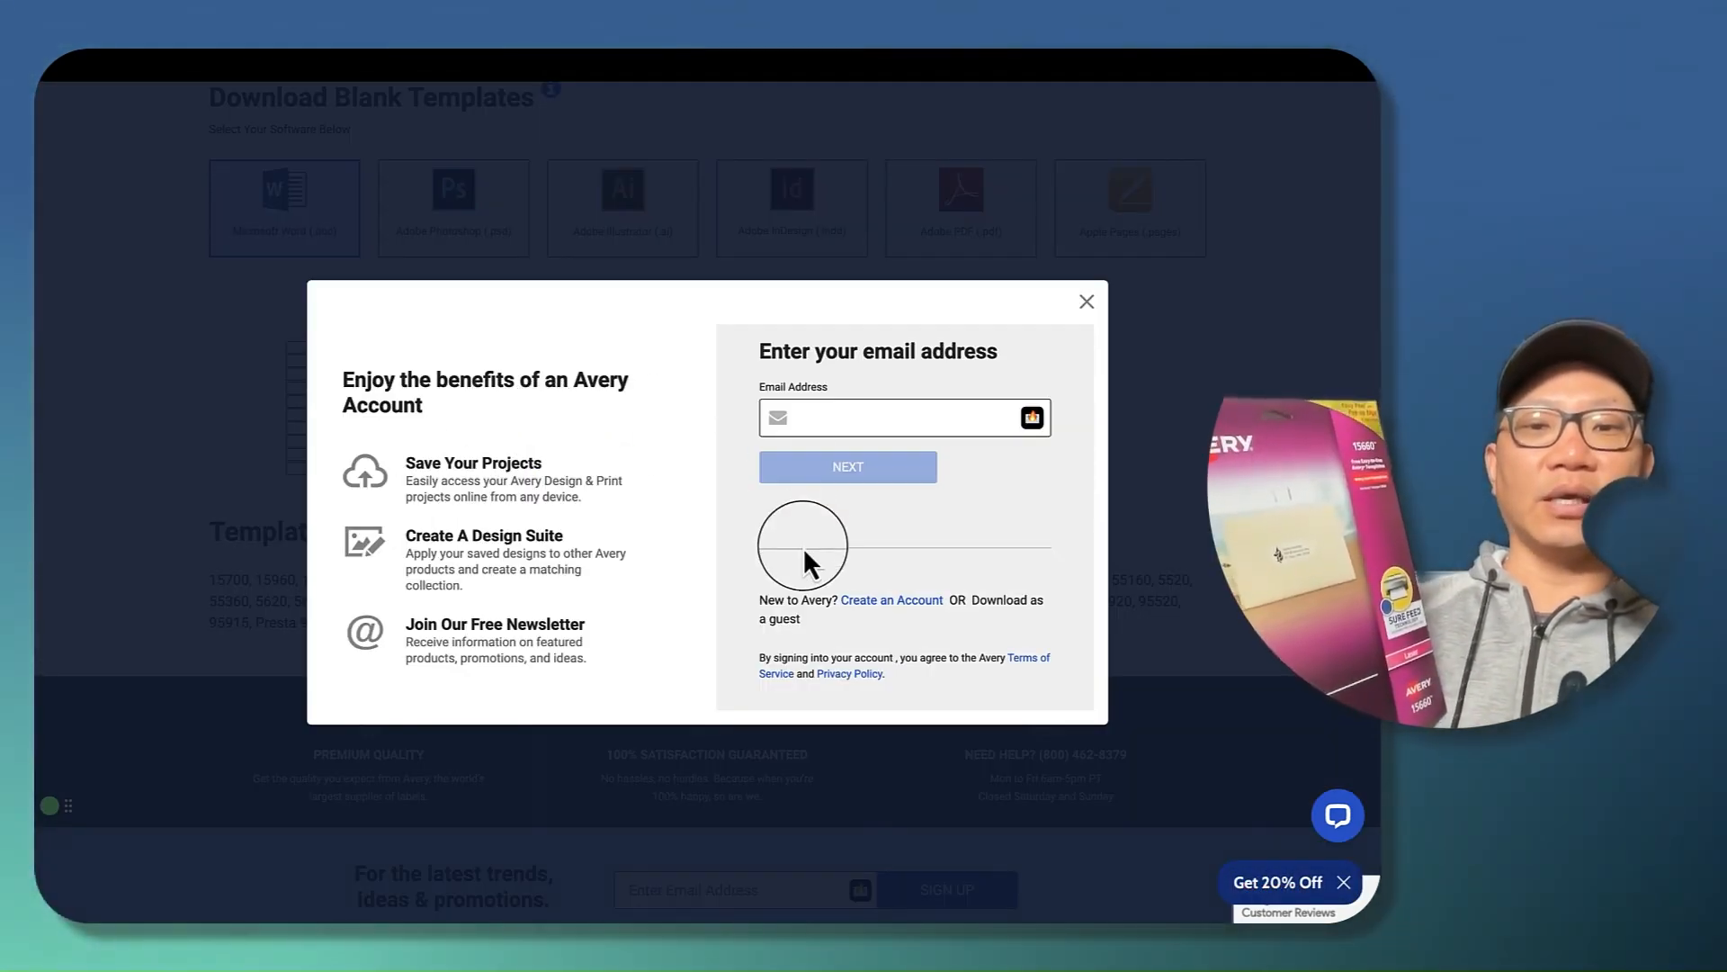
click(822, 423)
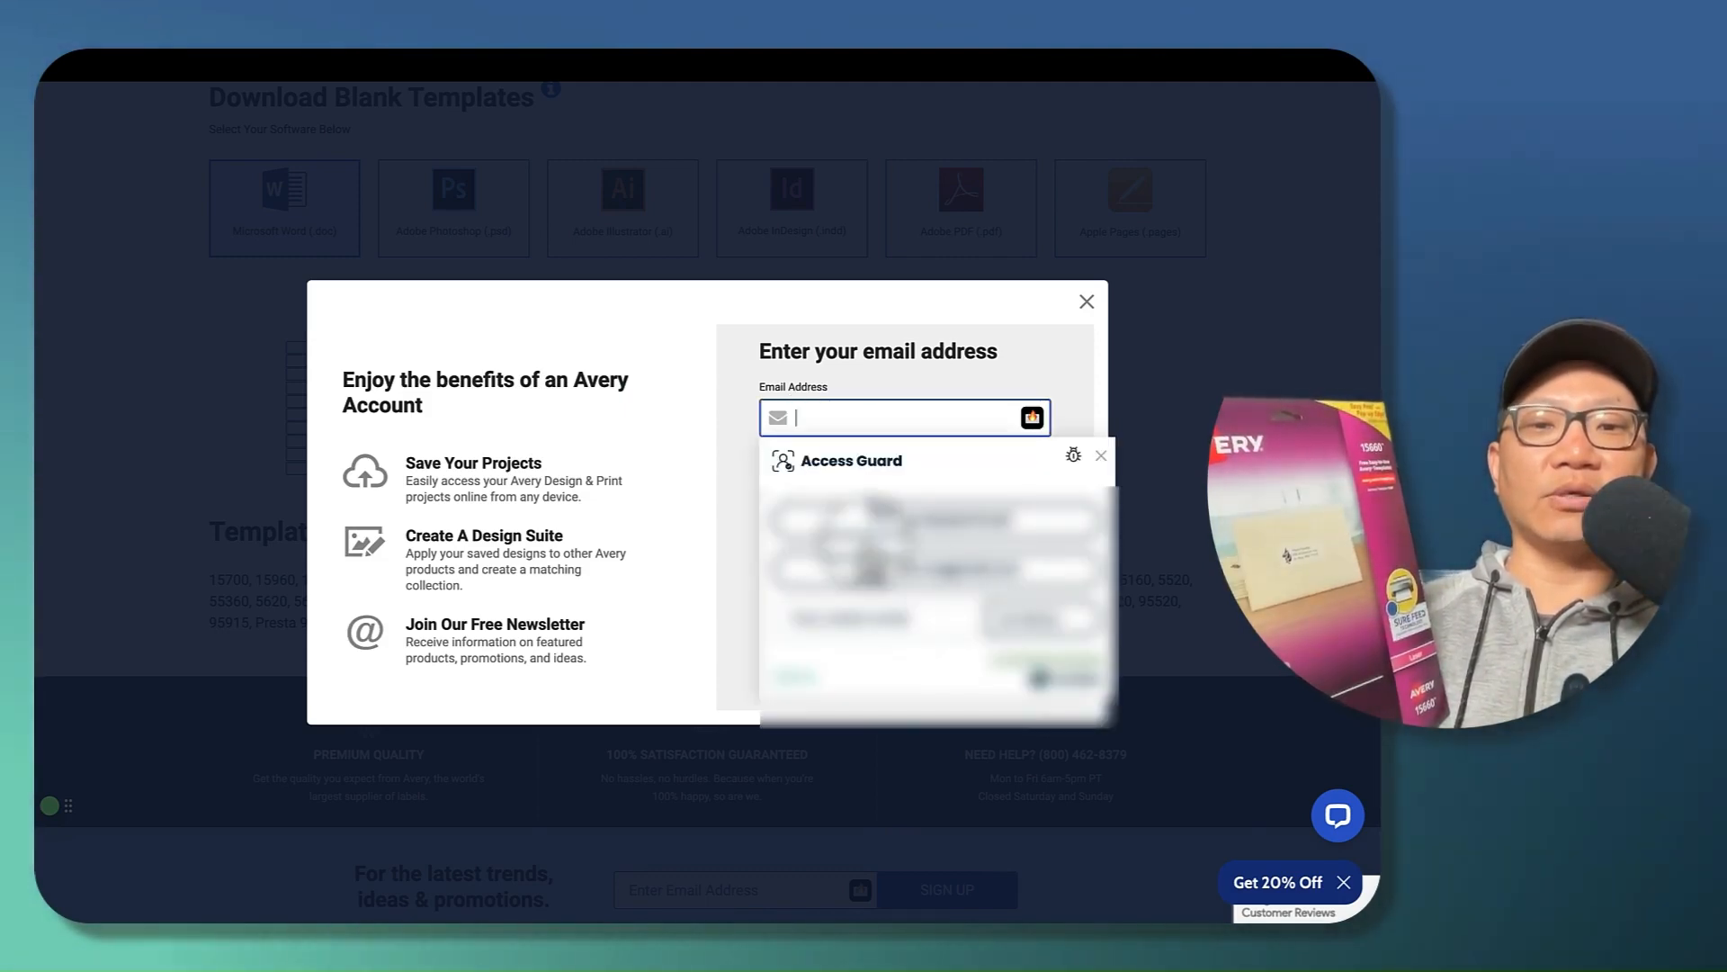
click(1097, 452)
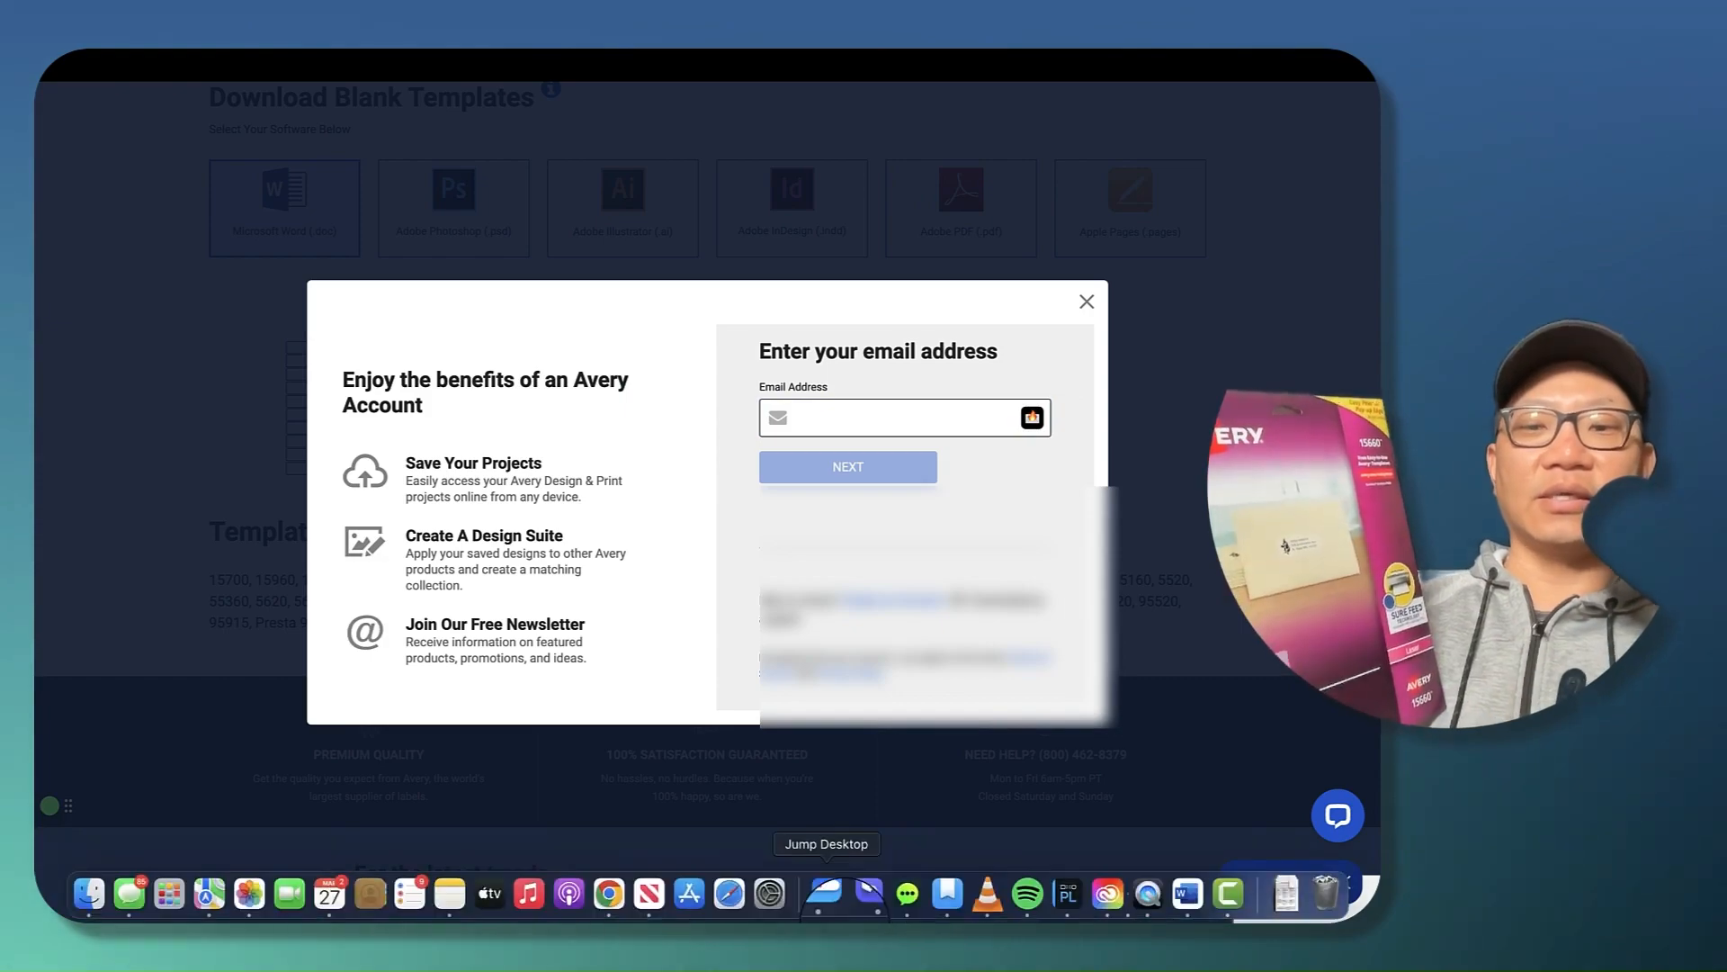
Switch to Word and inspect the label cells across the first row of the Avery15660EasyPeelAddressLabels document.
click(1189, 914)
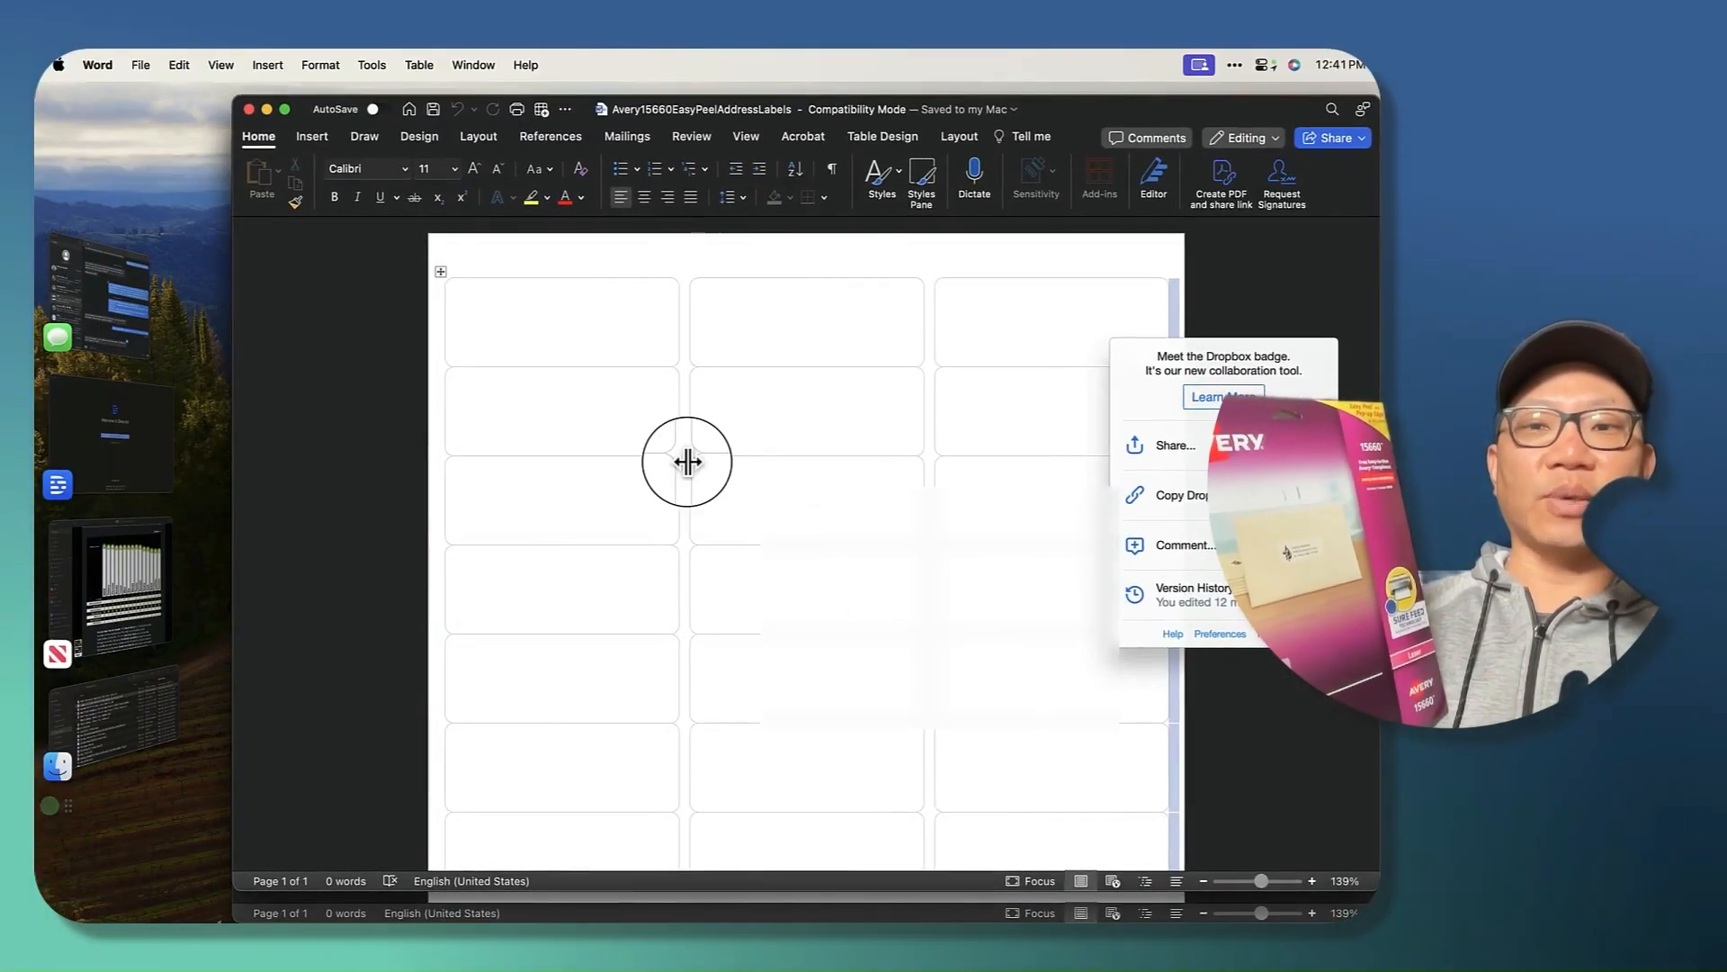
click(527, 307)
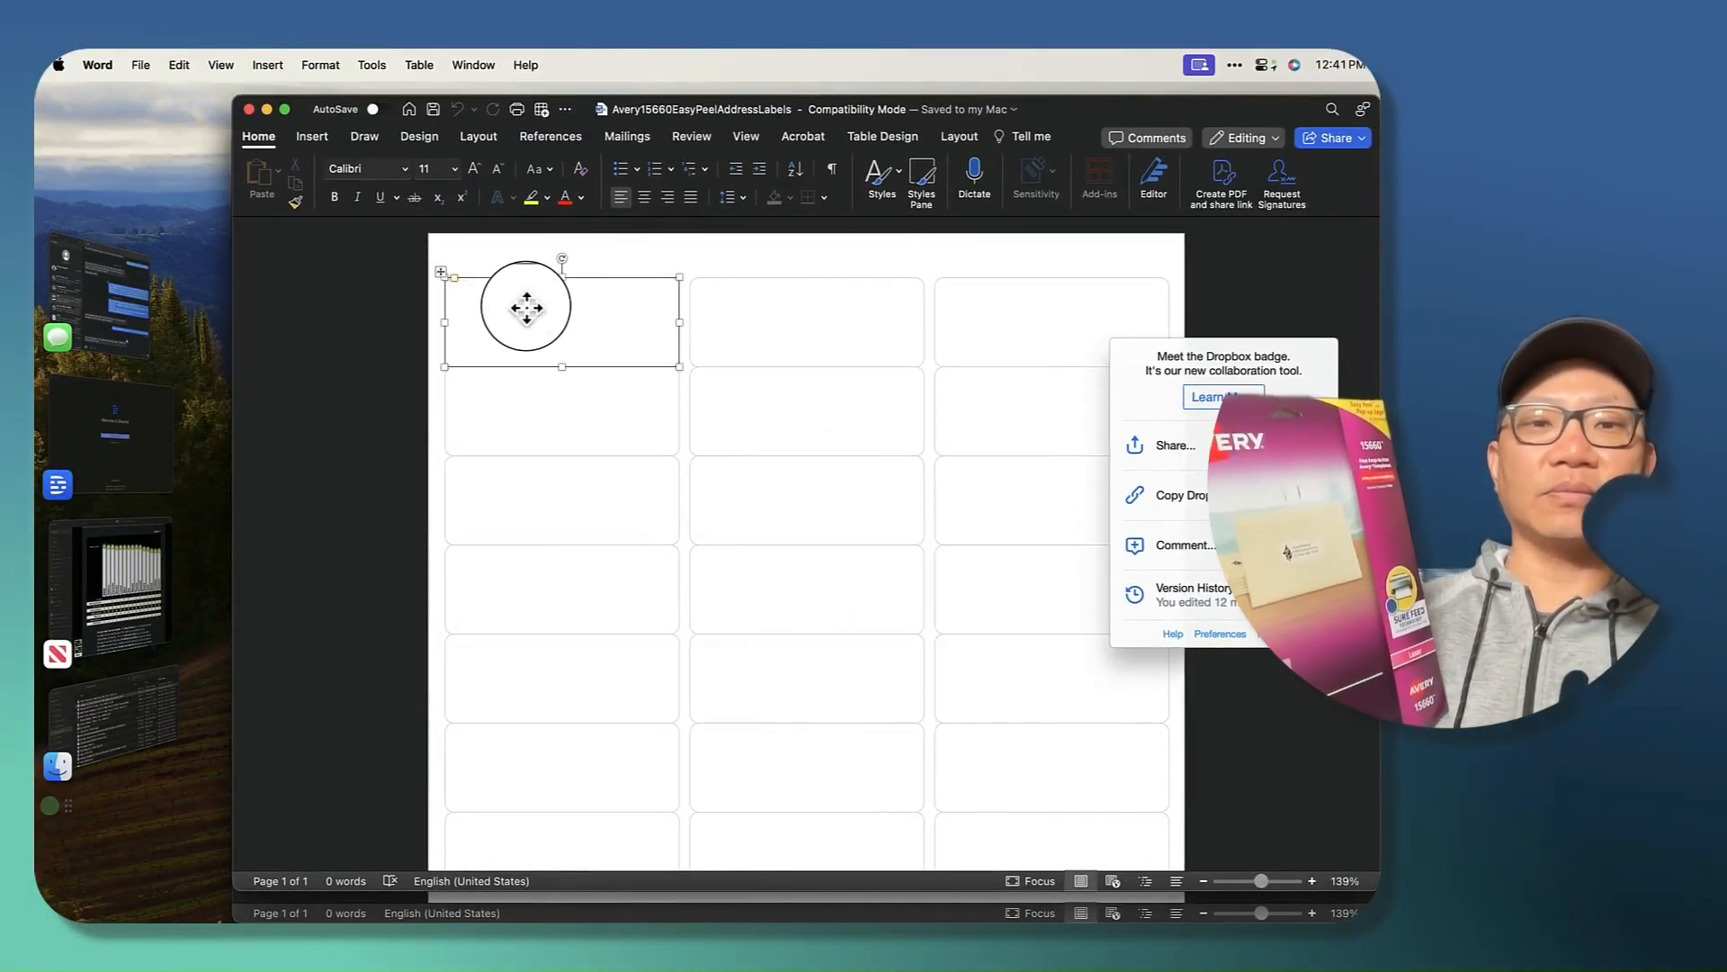
click(752, 336)
click(1016, 349)
click(649, 347)
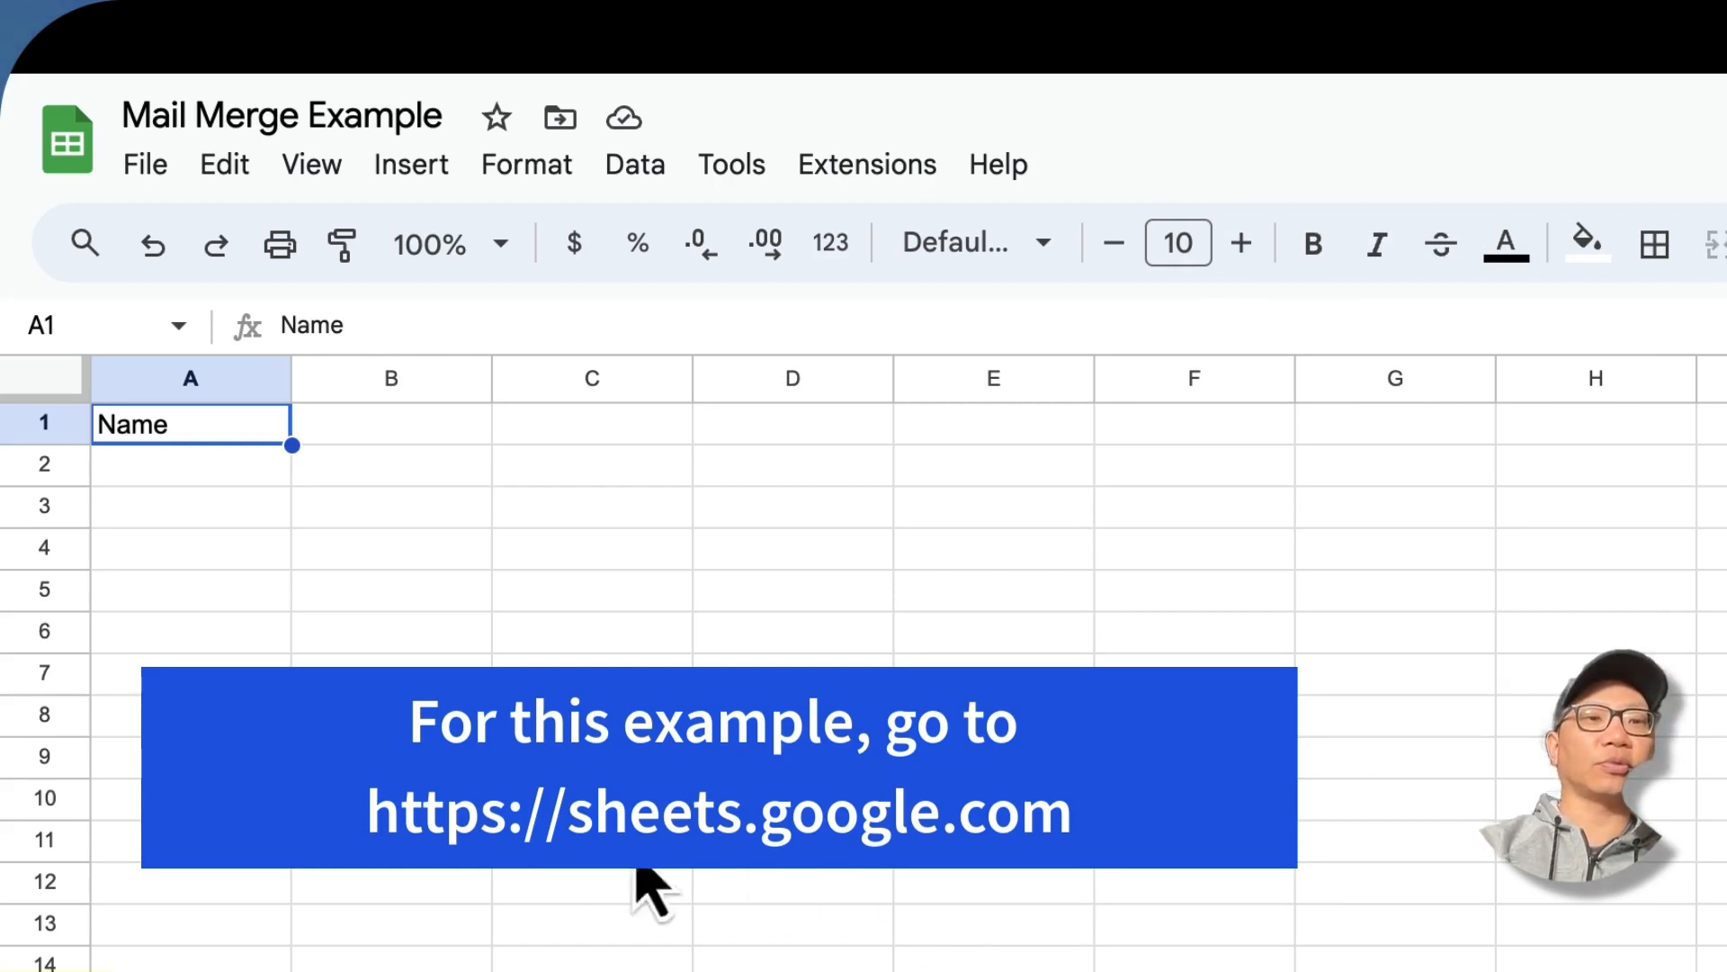
Add the headers Street Address, City, State and Zip Code in row 1, columns B to E, of the Mail Merge Example spreadsheet.
click(211, 462)
click(230, 428)
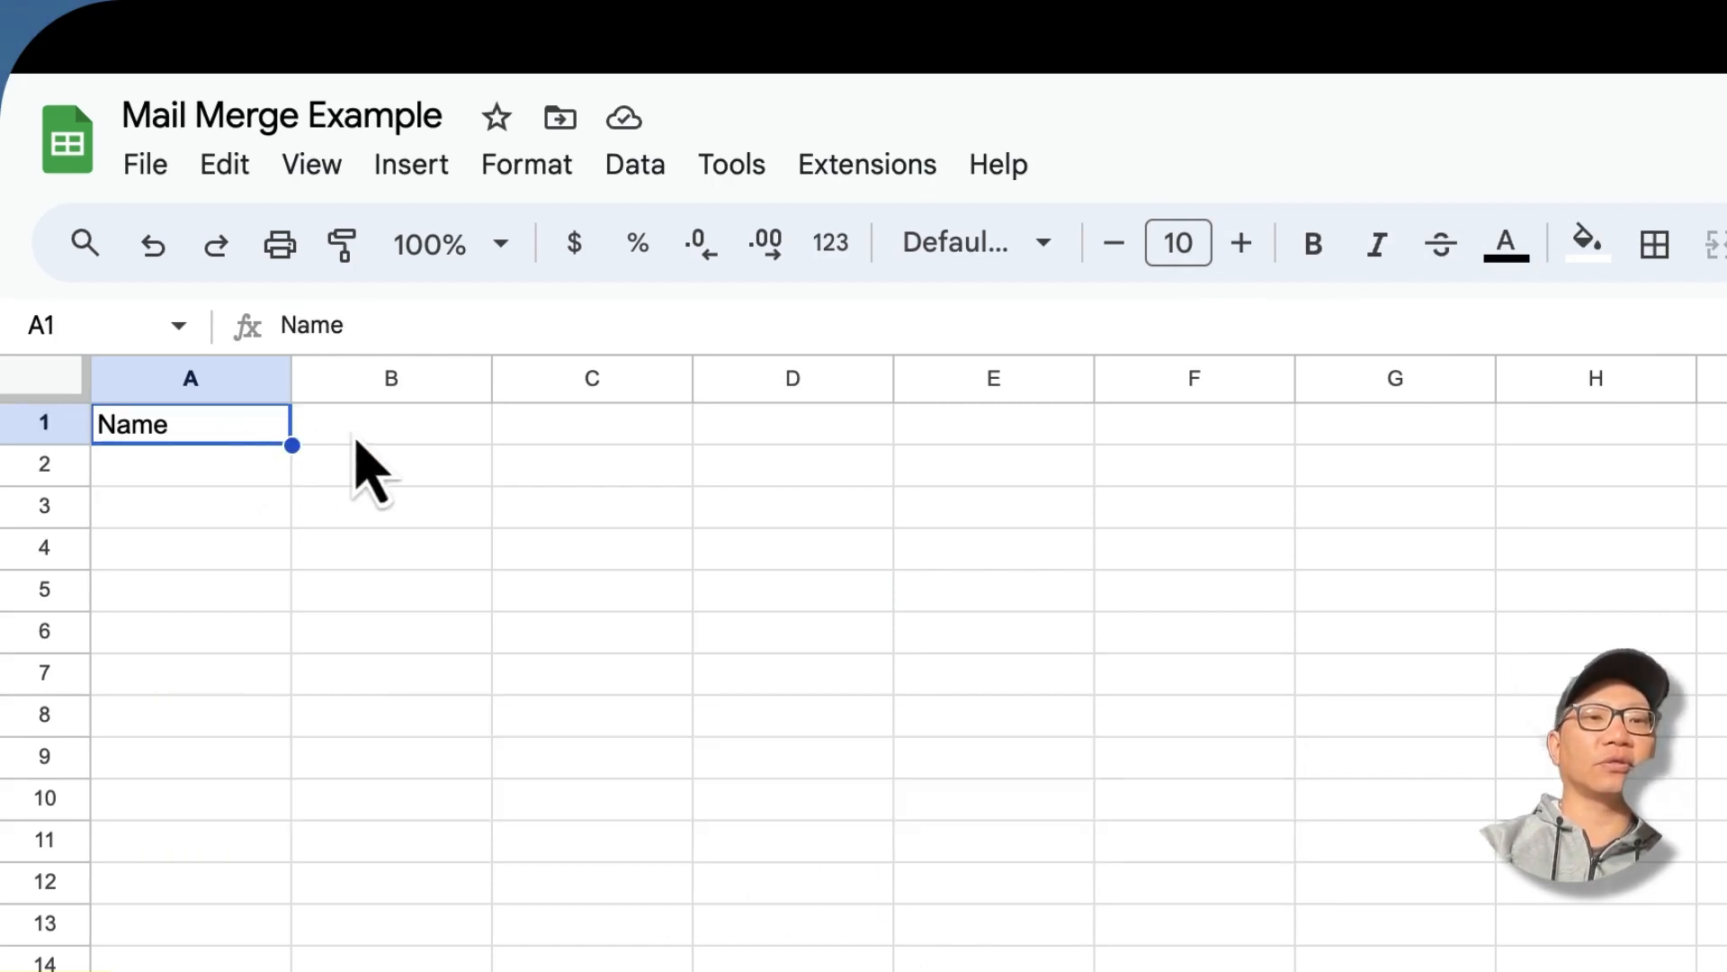
click(385, 432)
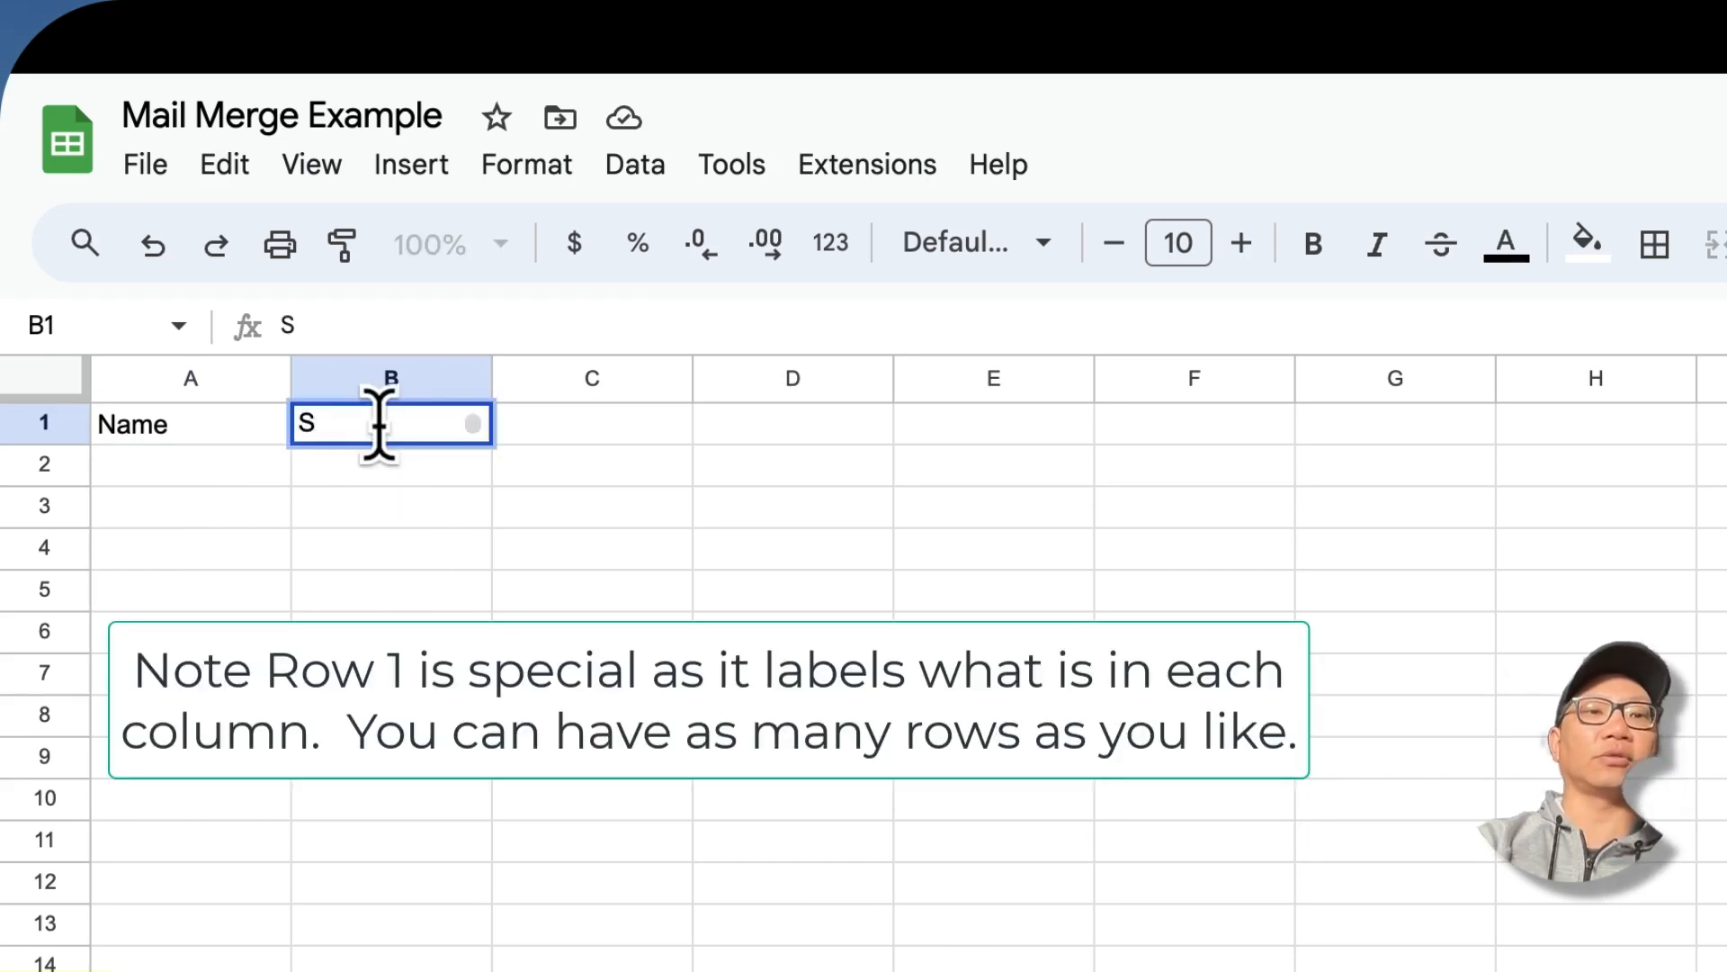
text(treet Address)
key(Tab)
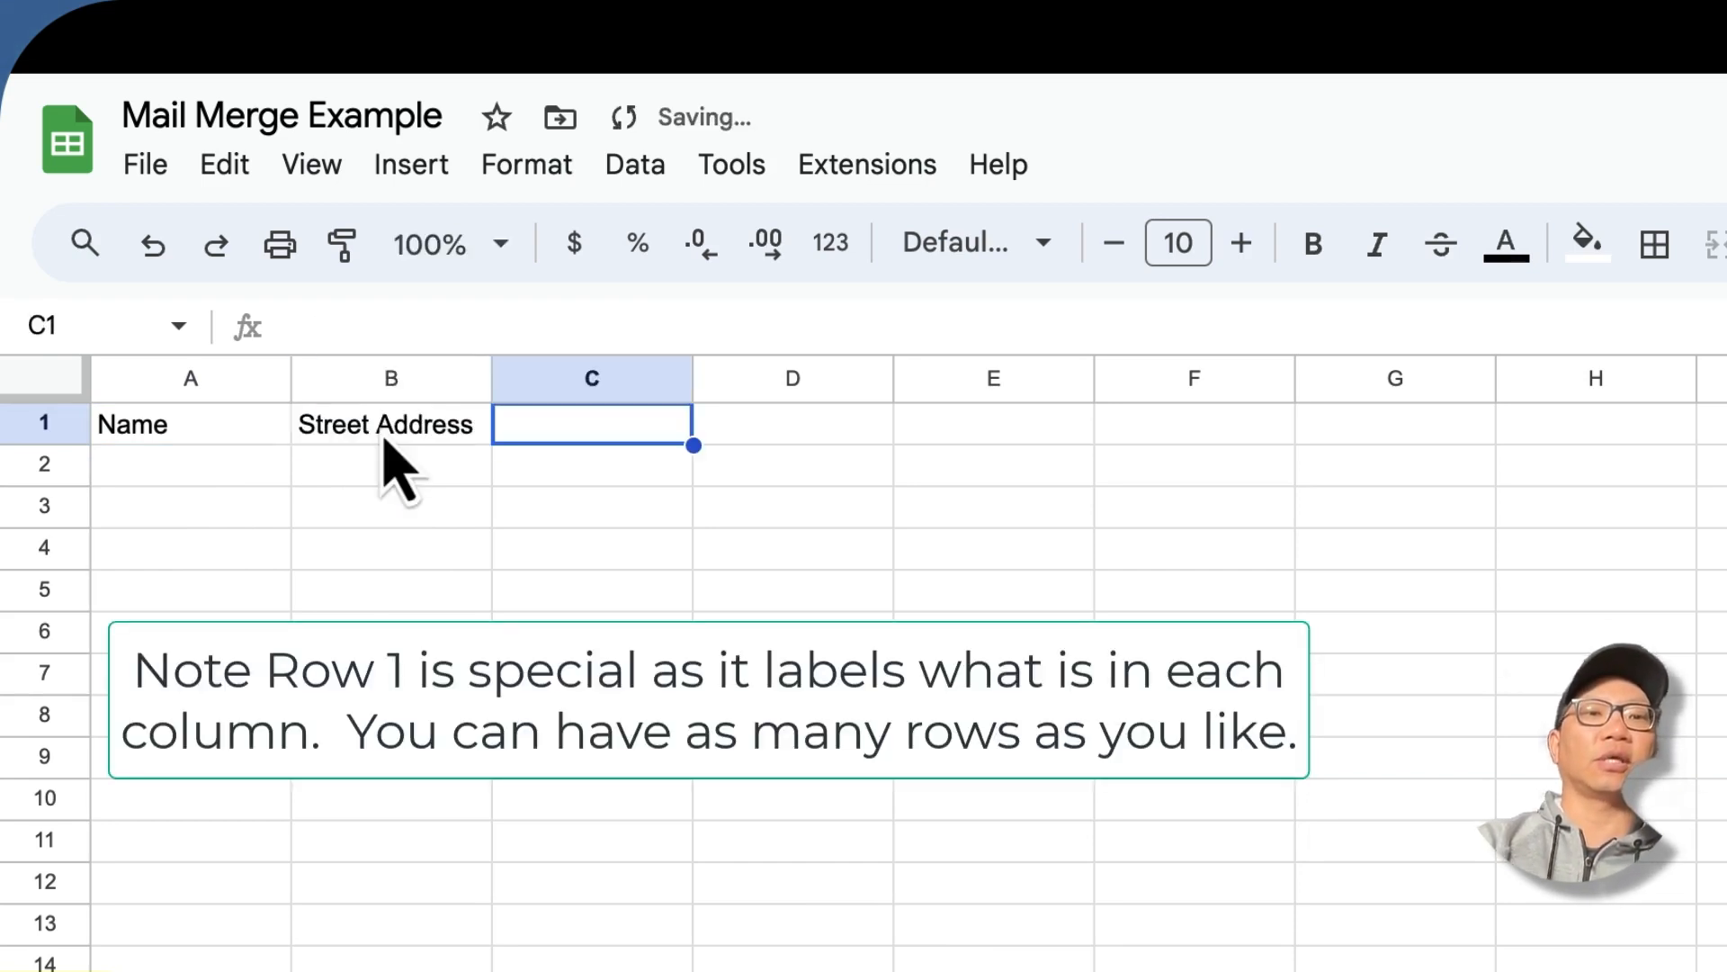
text(City)
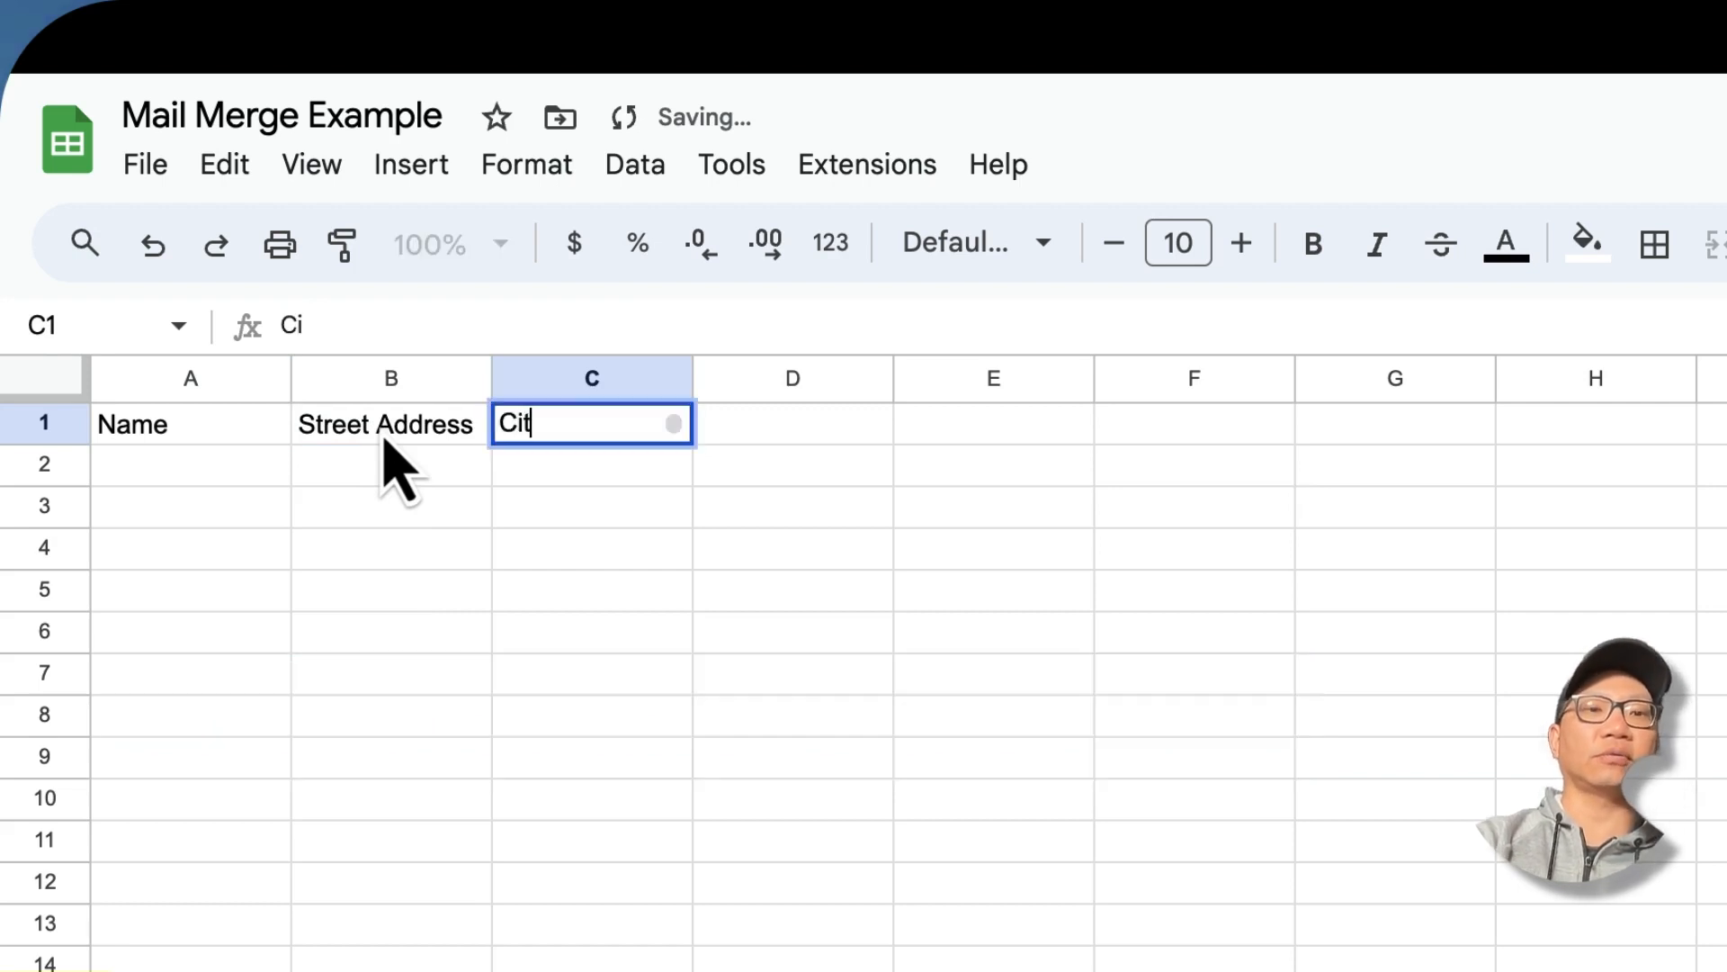
key(Tab)
text(State)
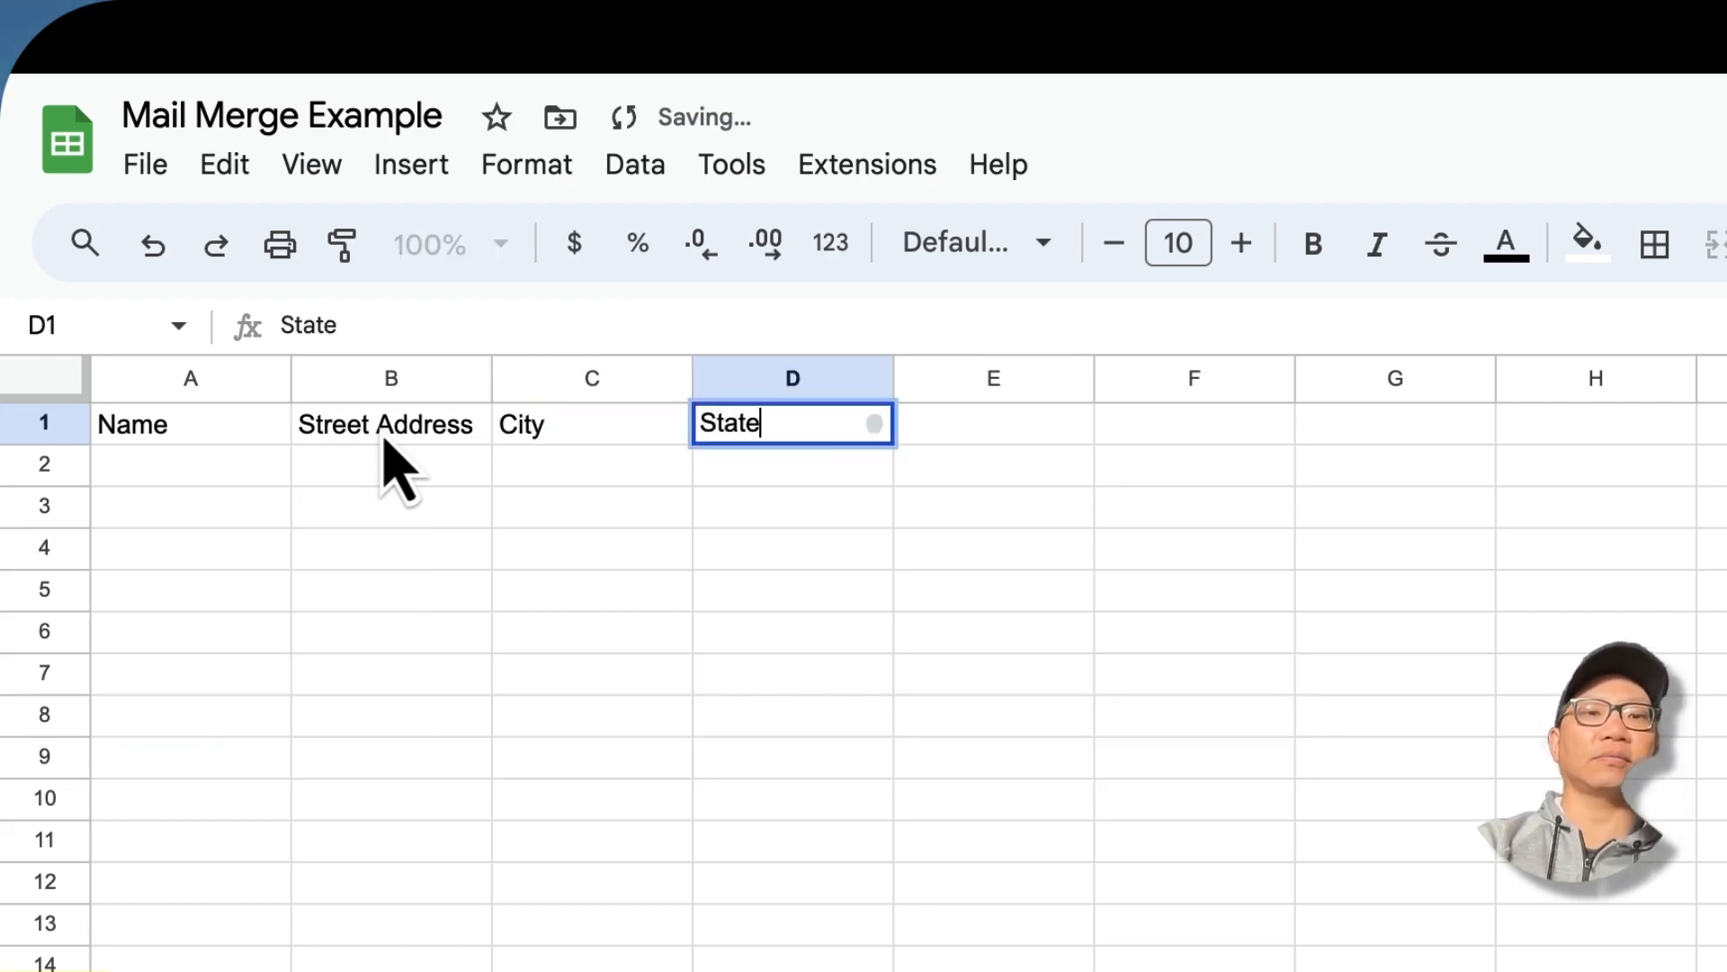
key(Tab)
text(Z)
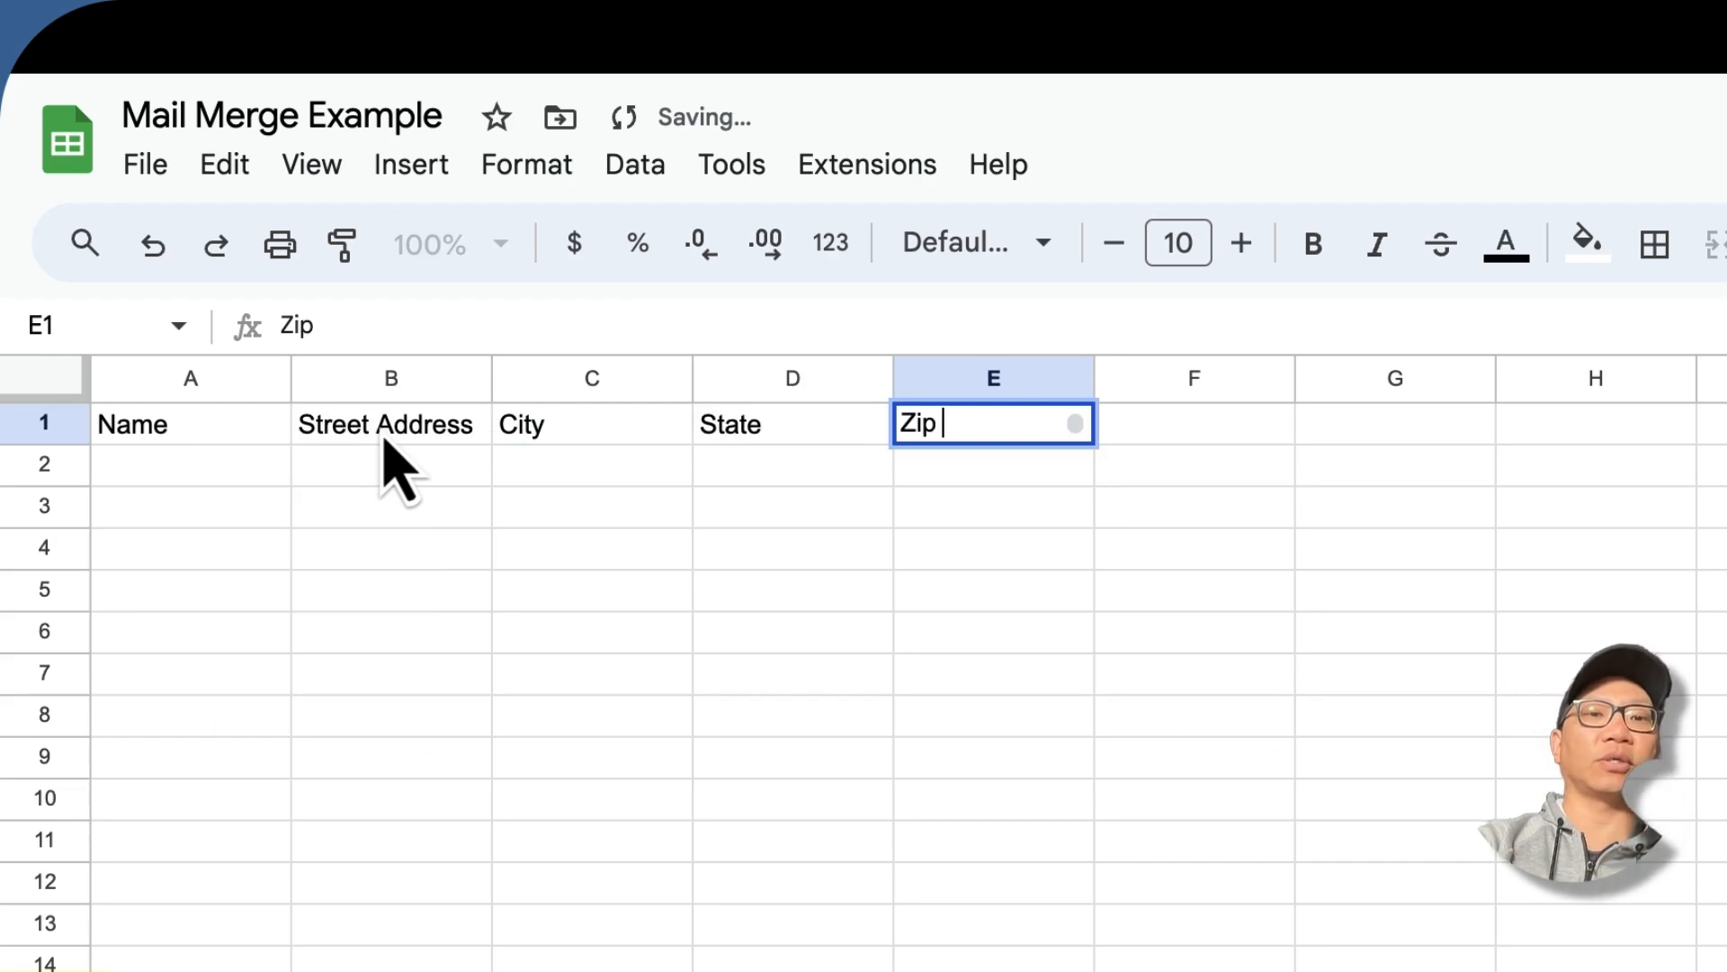
text(ip Code)
key(Return)
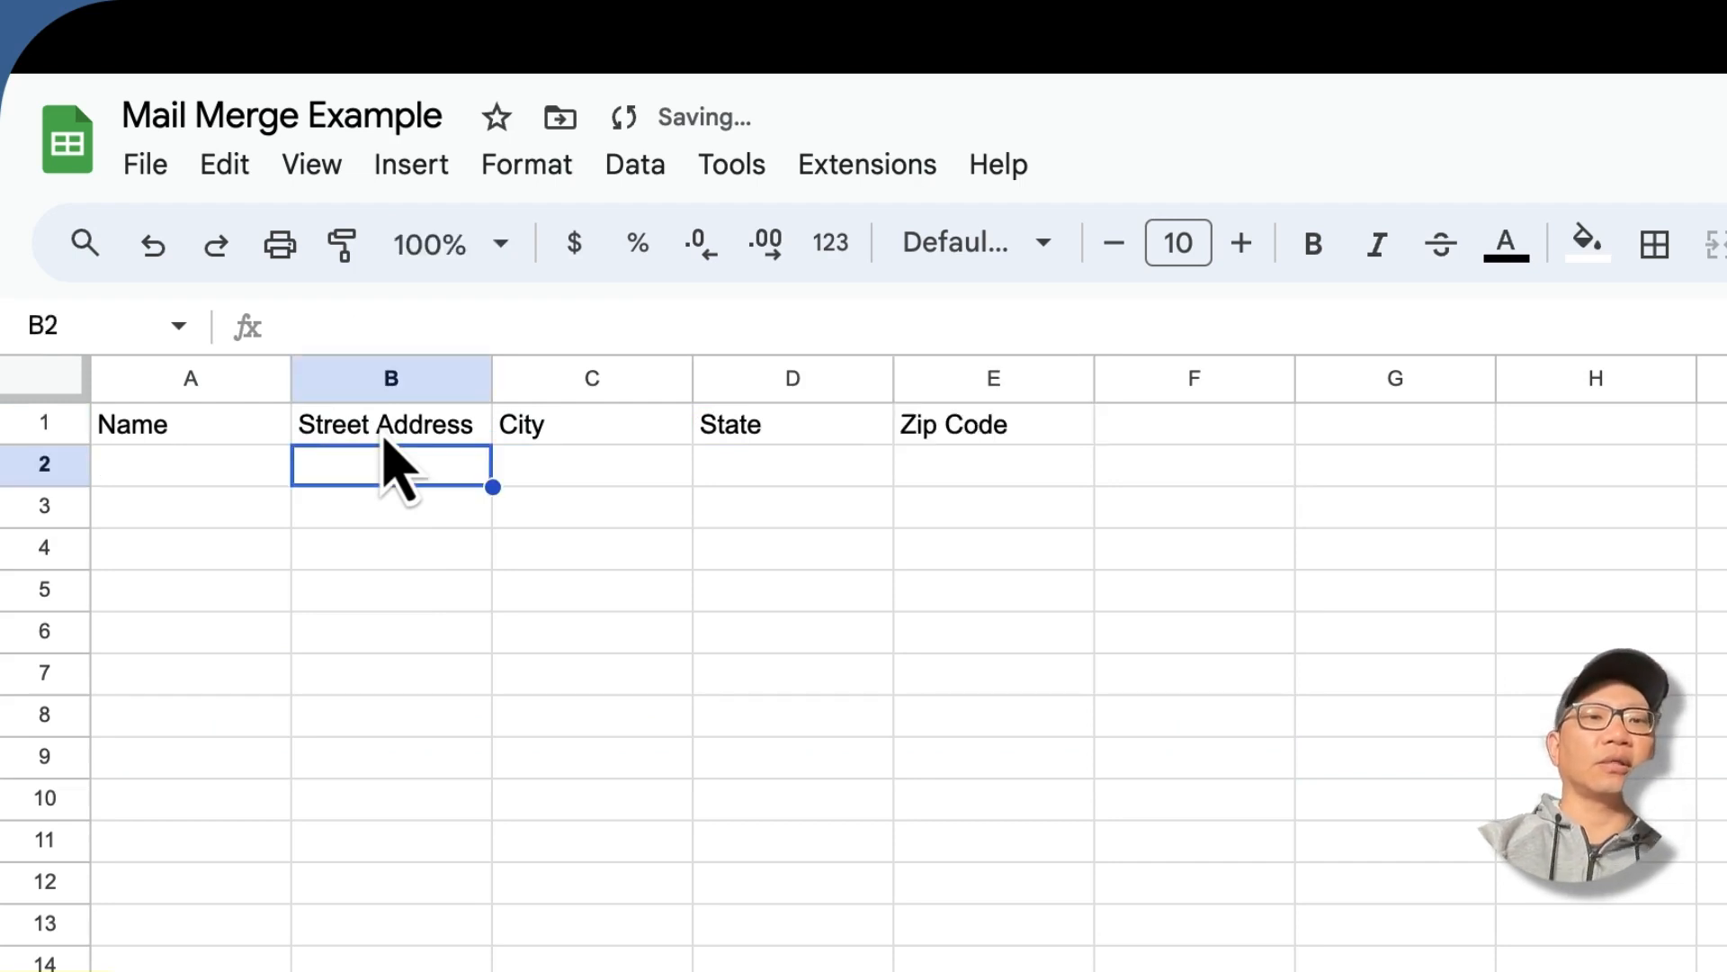
Enter the couple's name with abbreviated titles in cell A2 and fit column A to its contents.
click(175, 469)
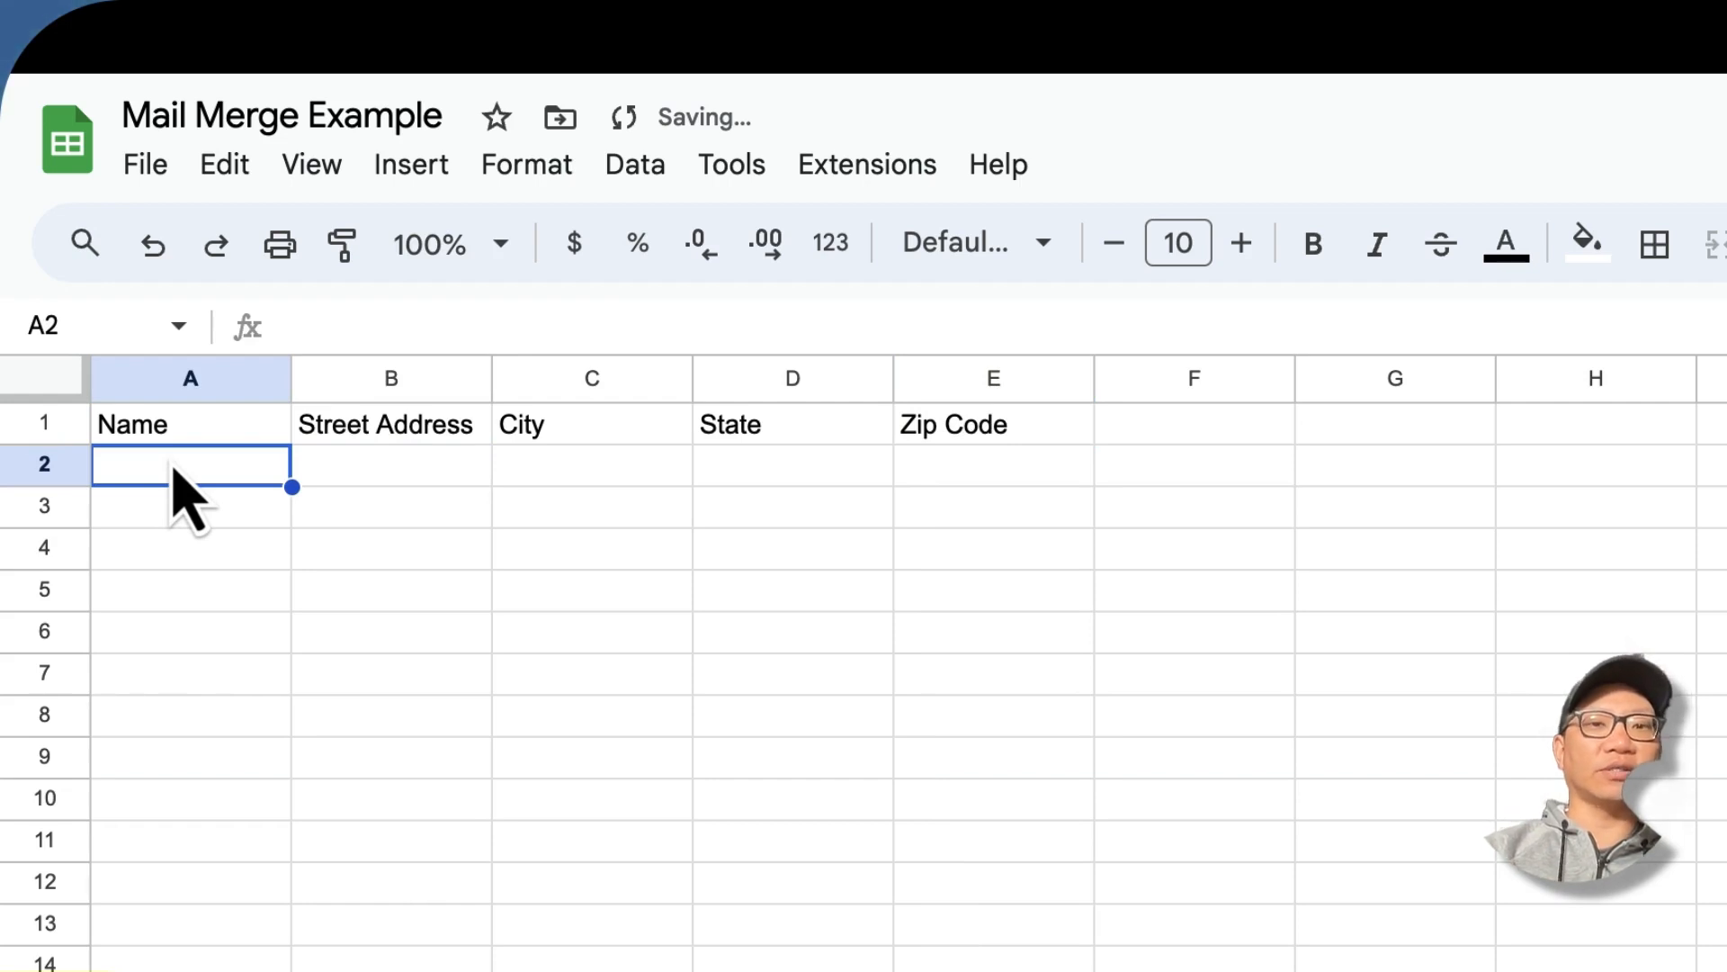
click(1126, 430)
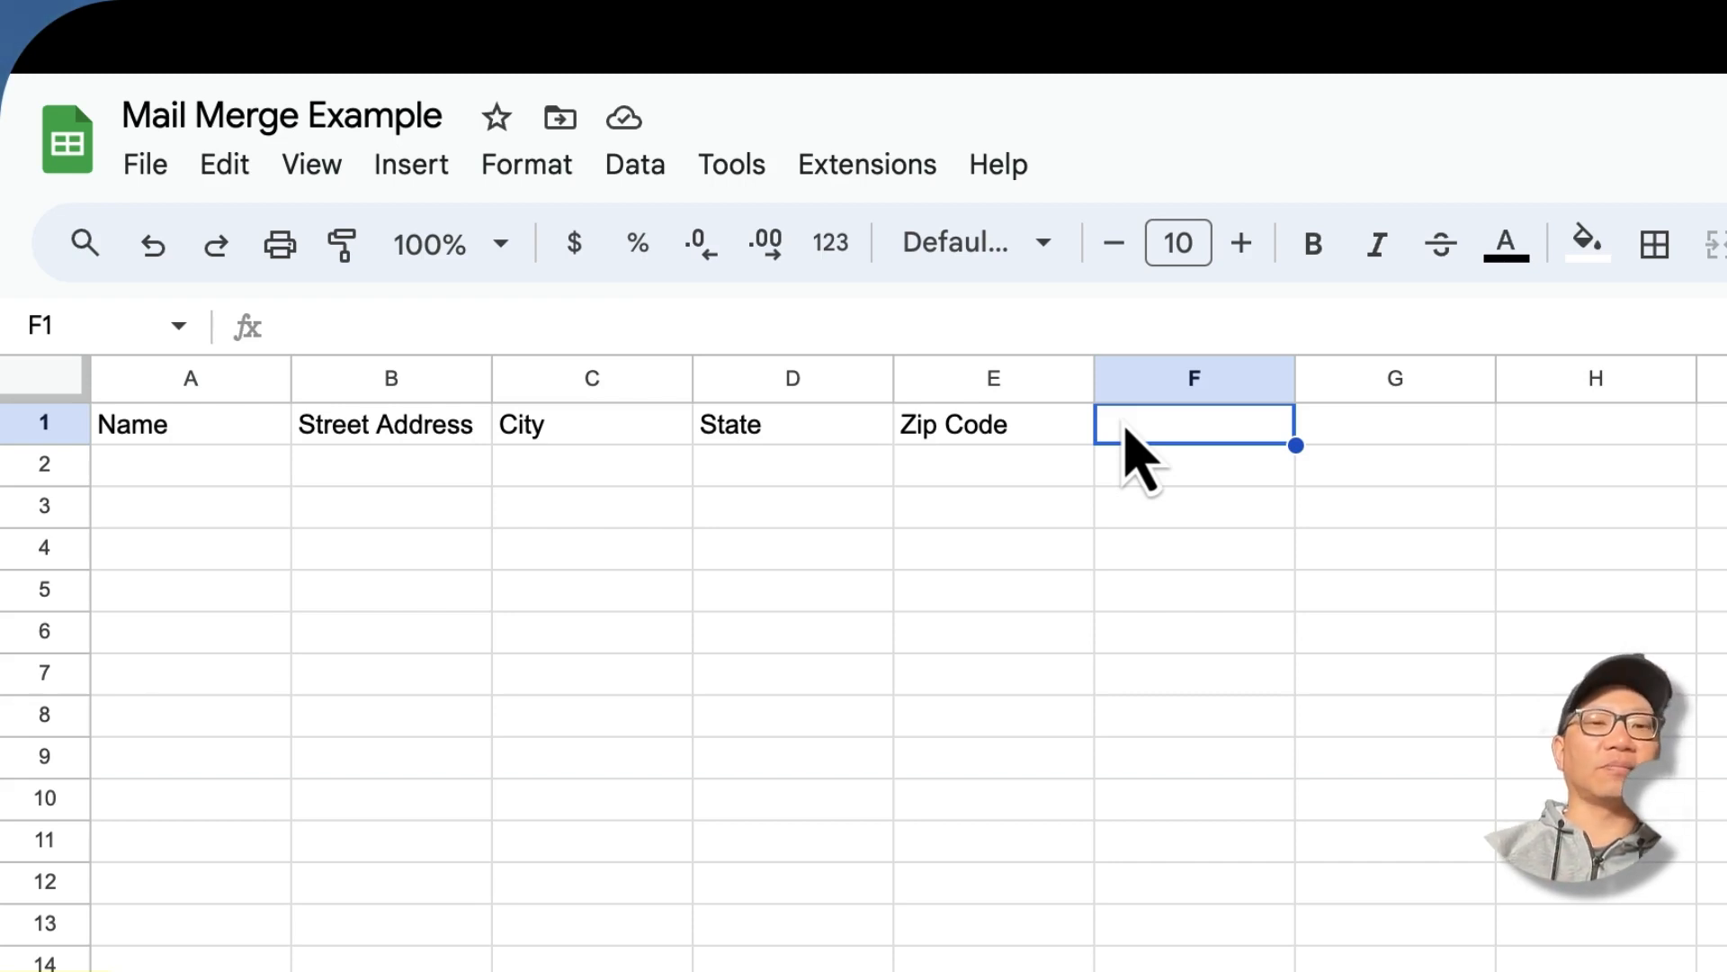
click(232, 477)
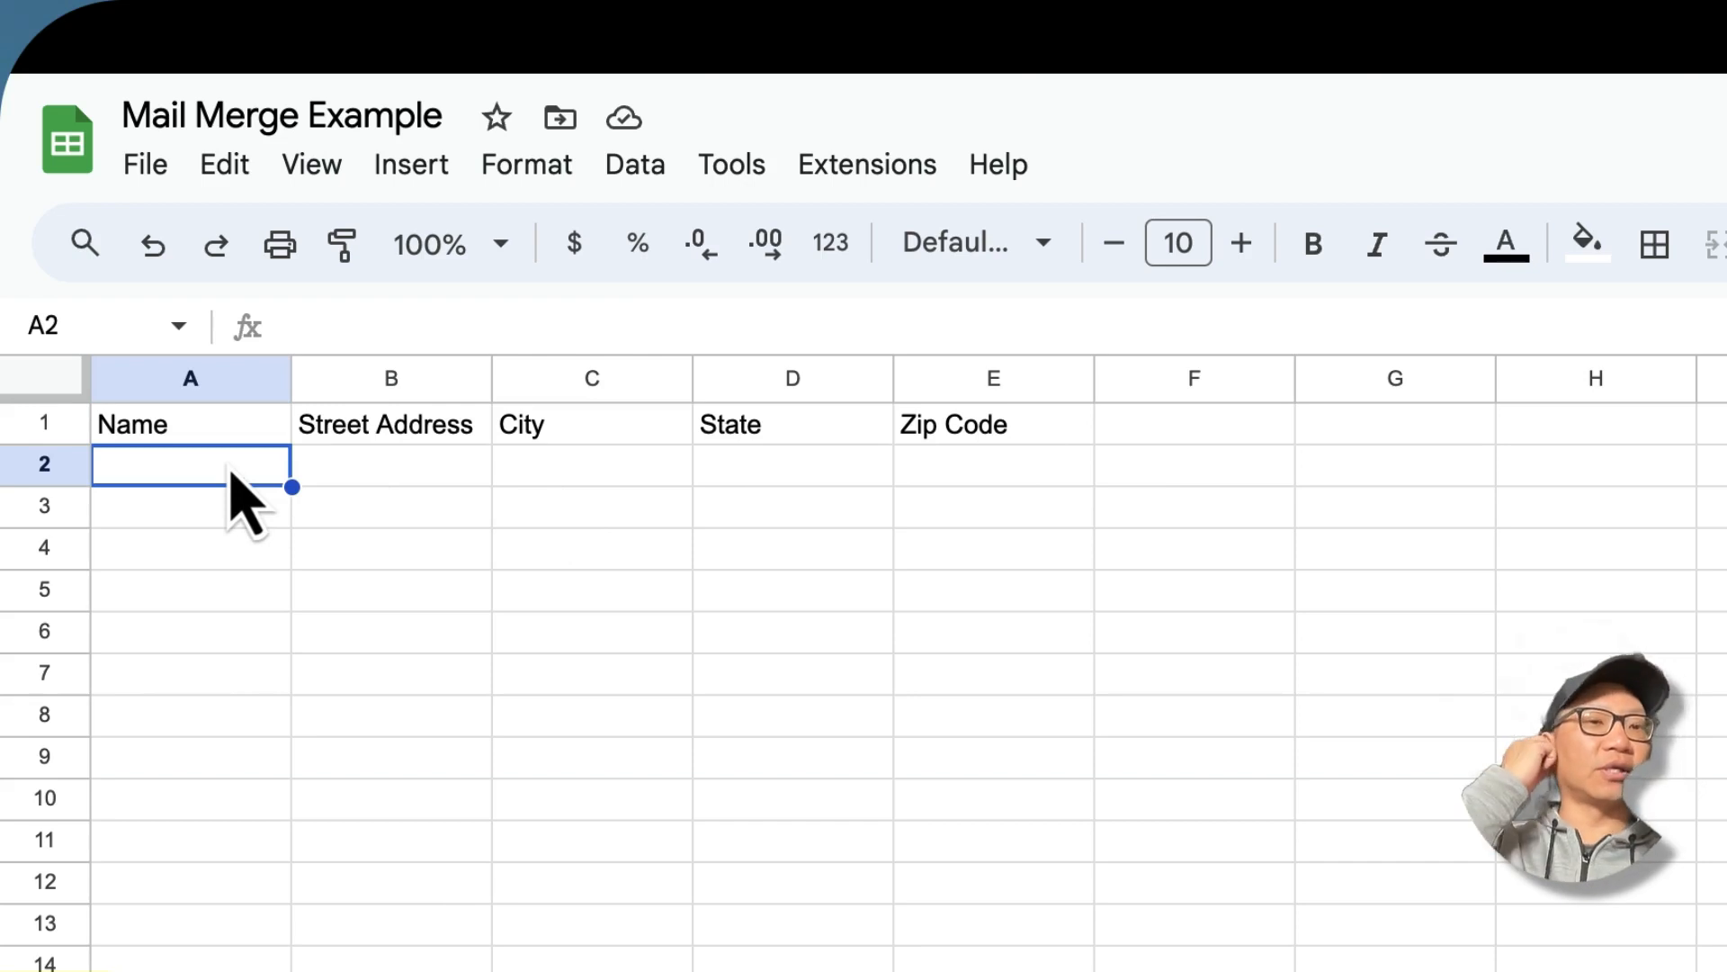
text(M)
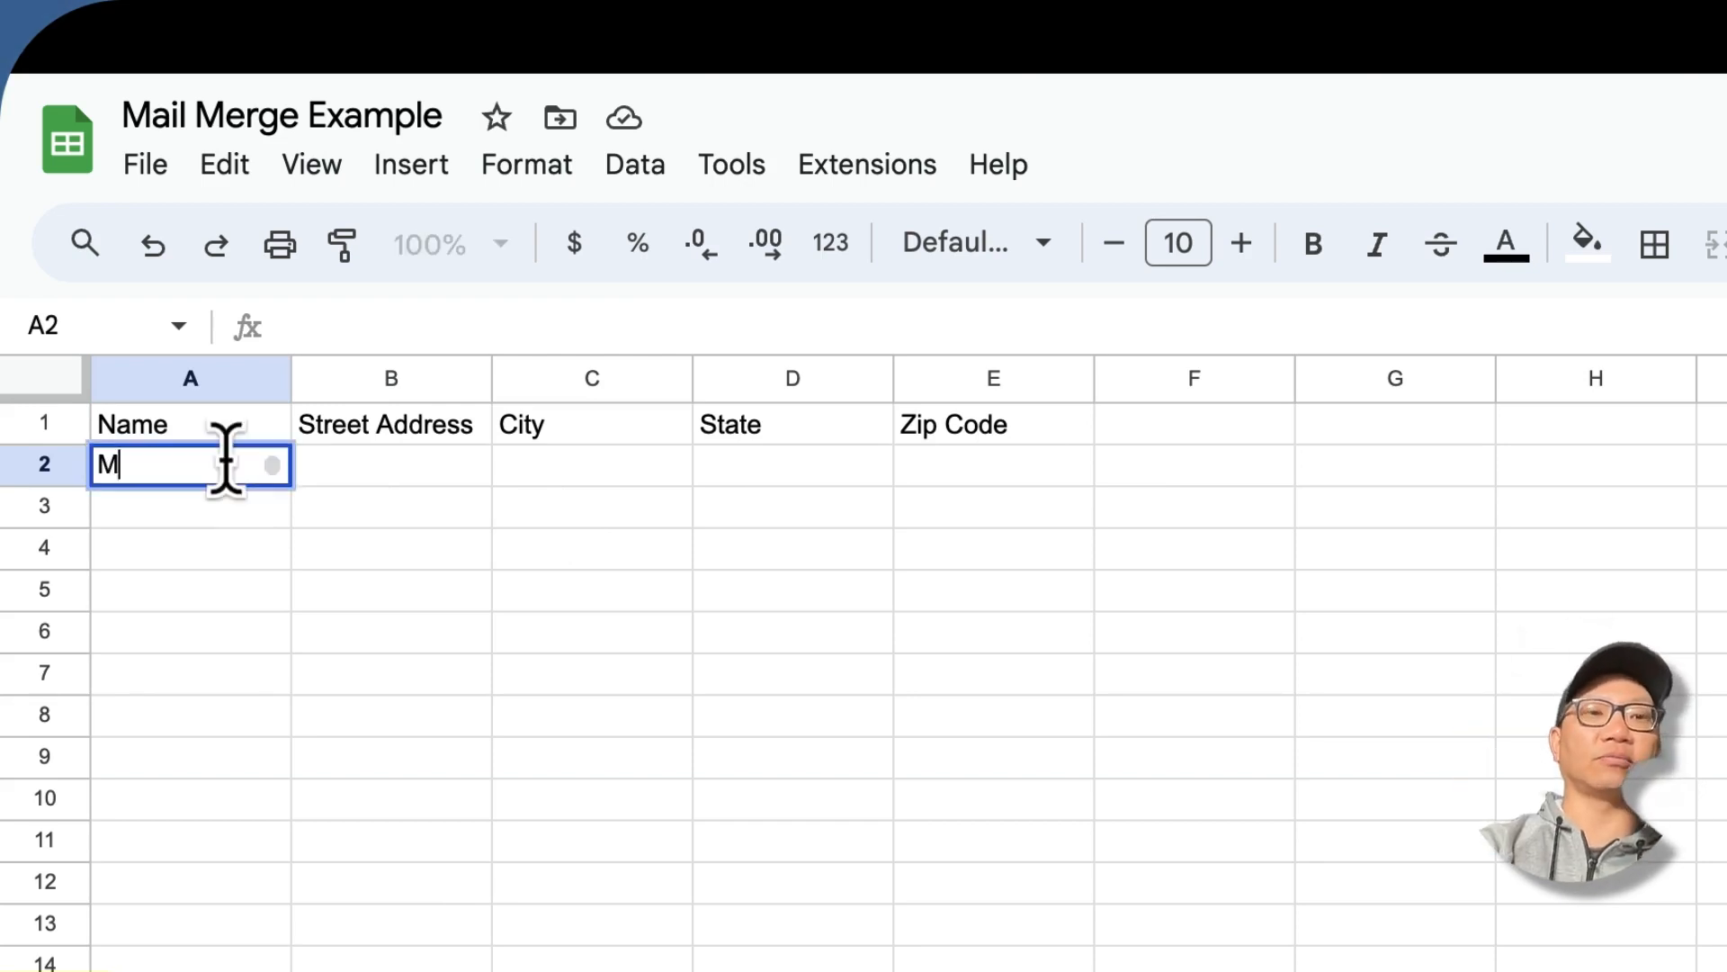
text(r and Mrs. Mu)
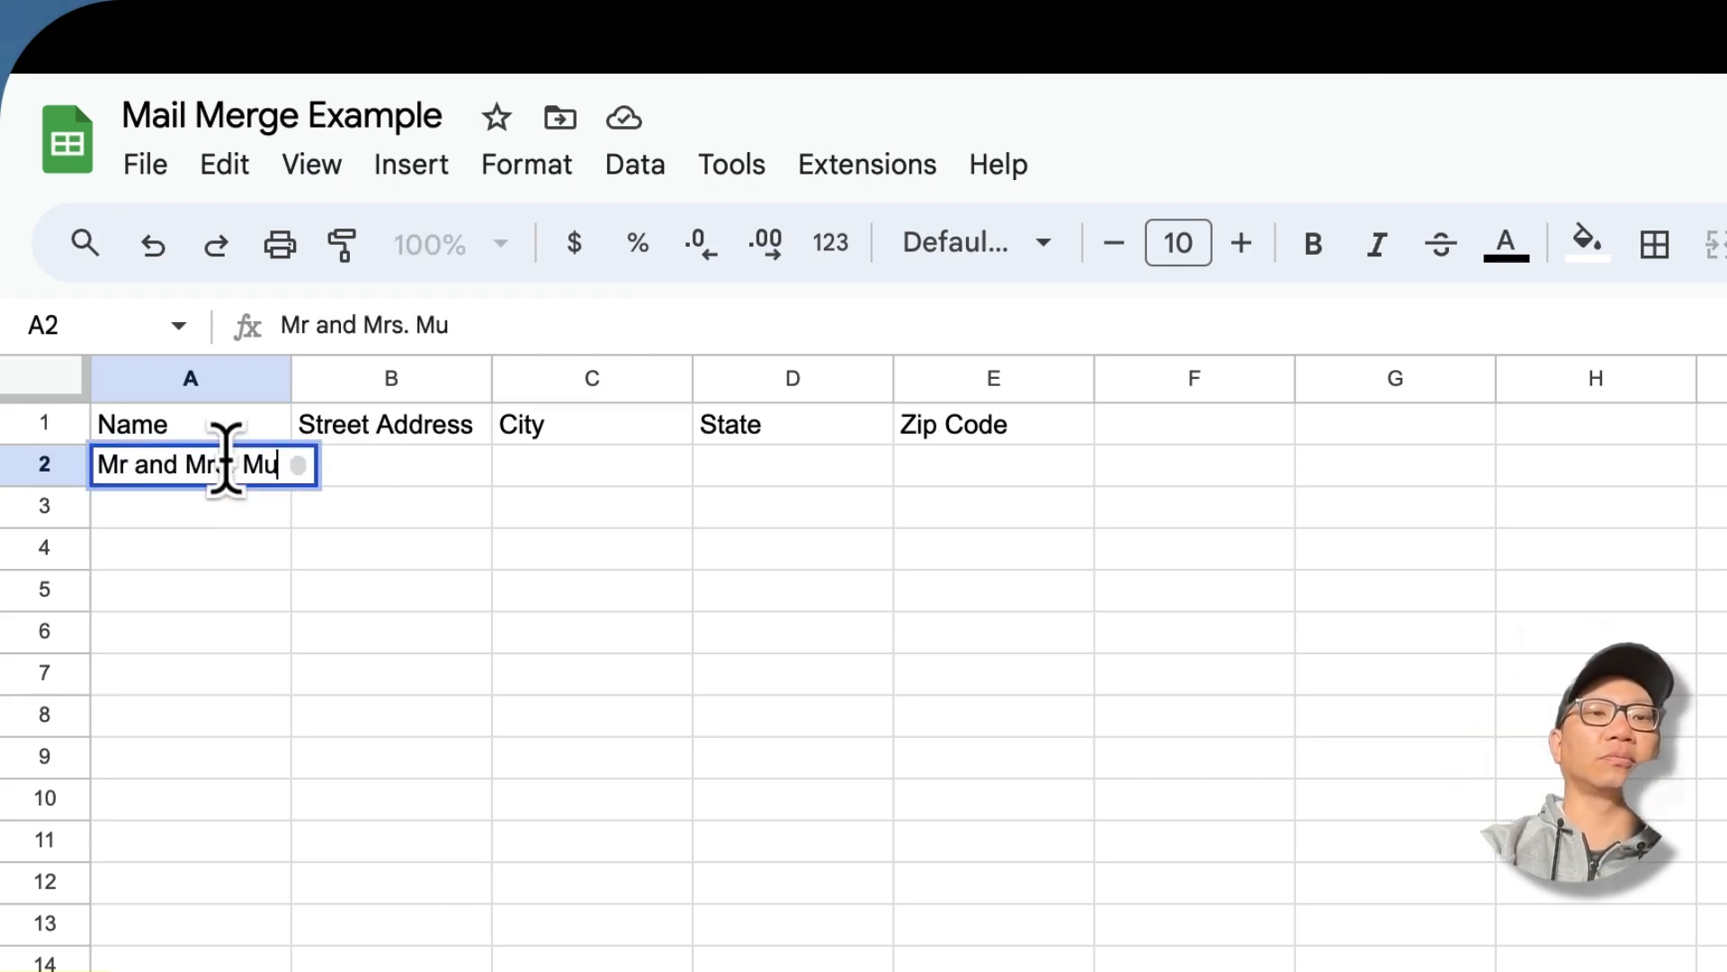
click(123, 459)
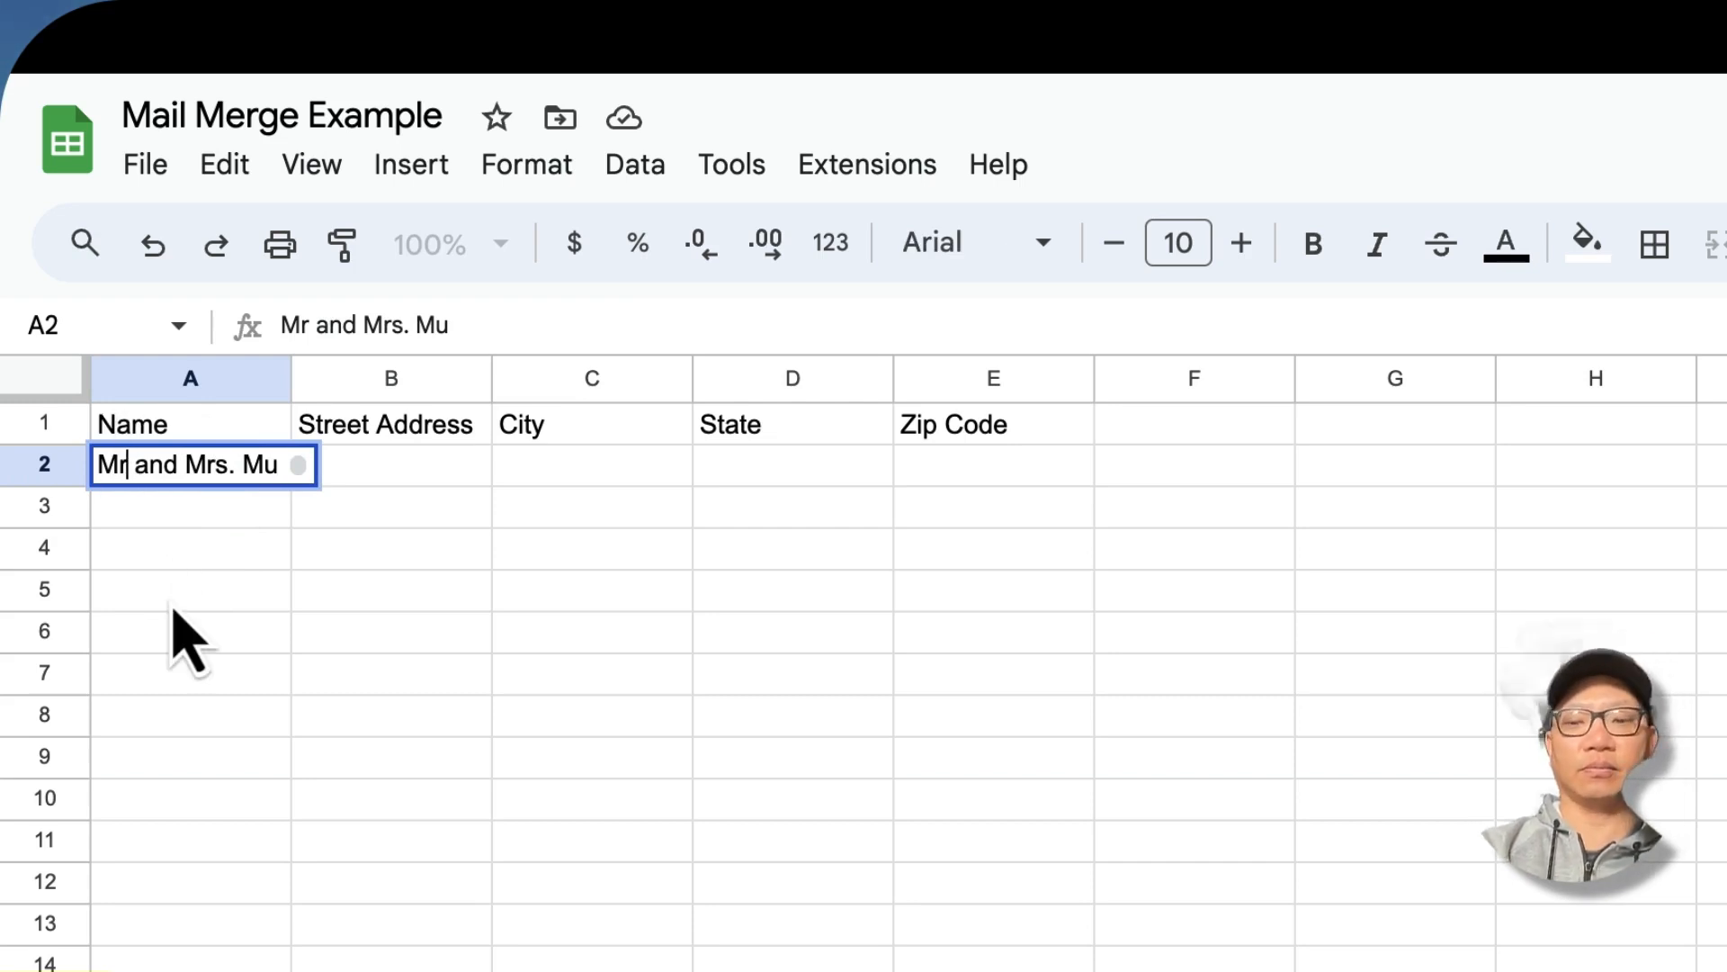
text(.)
click(414, 475)
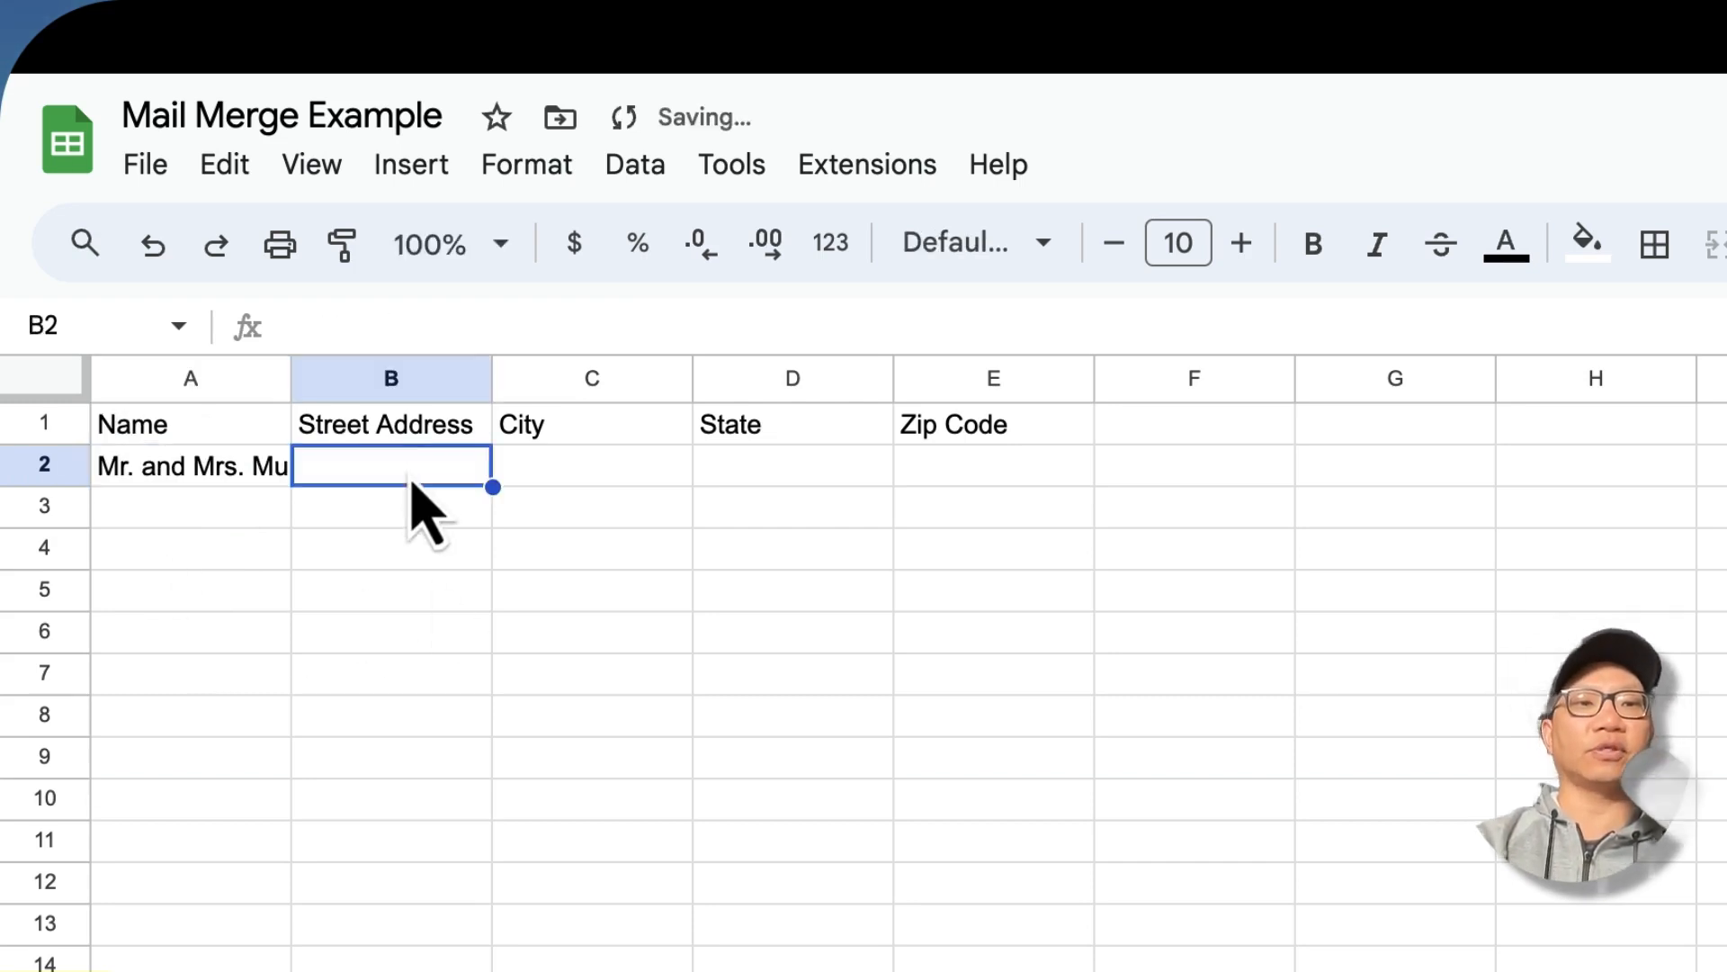
double_click(292, 378)
Enter the recipient's street address in cell B2.
text(1)
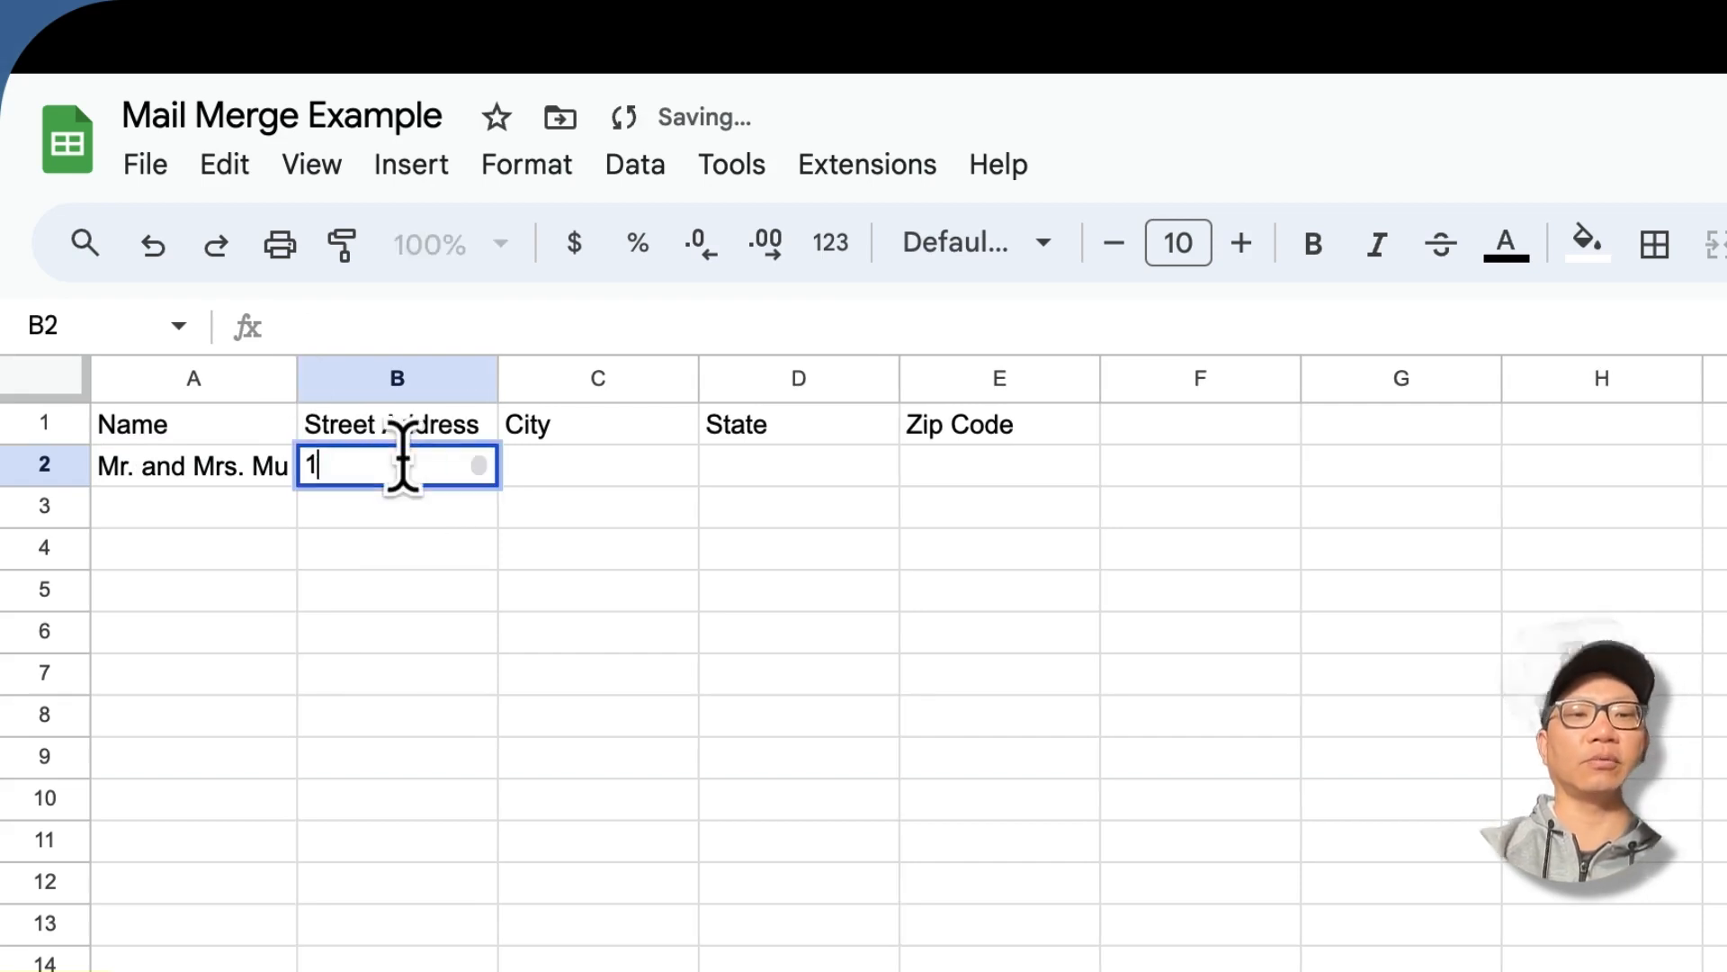
text(23 Anyw)
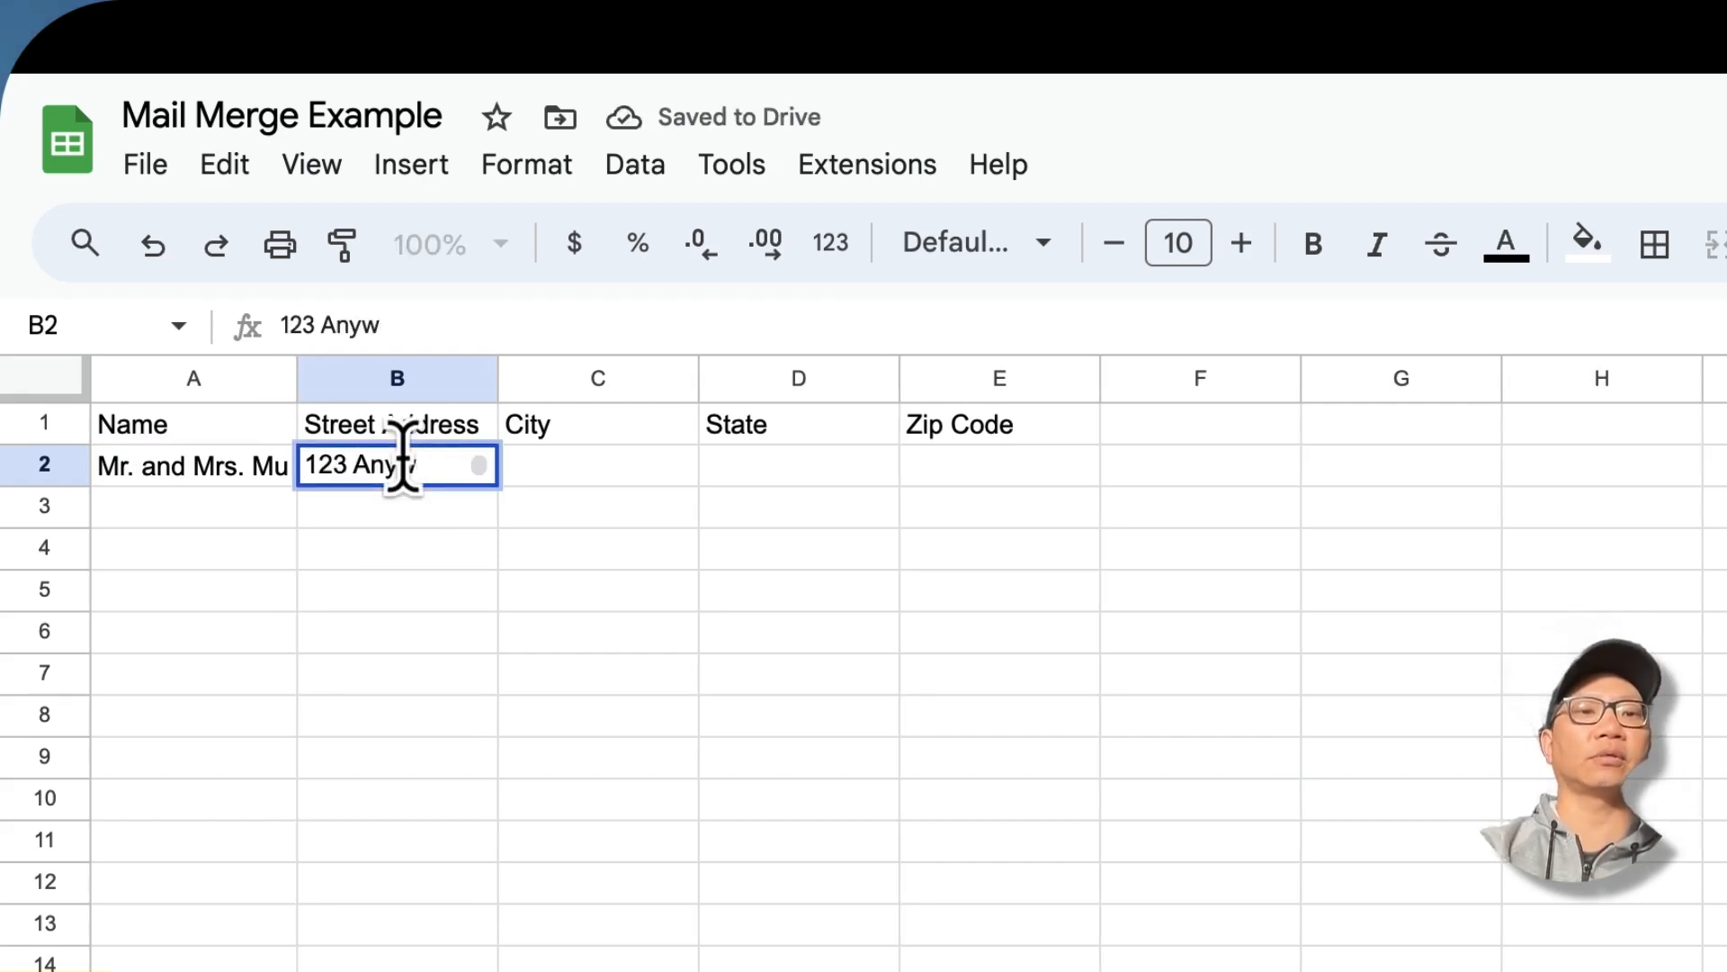
text(ehhere st)
key(Tab)
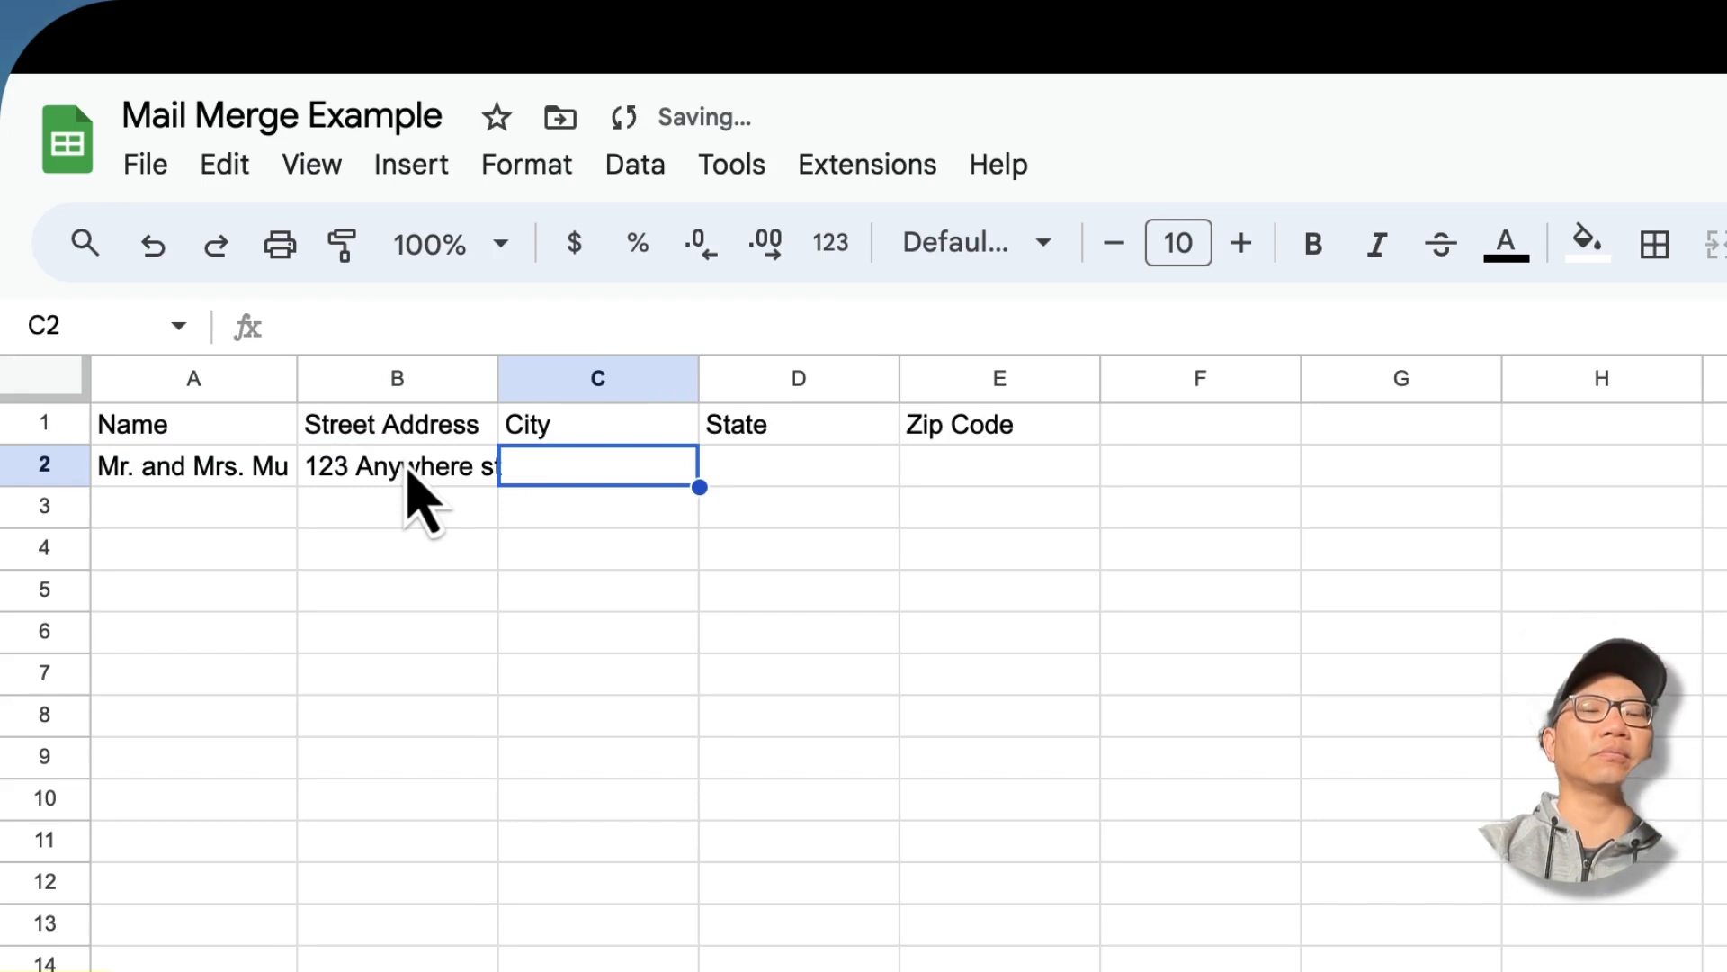
Enter the recipient's city, state and zip code in cells C2, D2 and E2.
text(Anywhere)
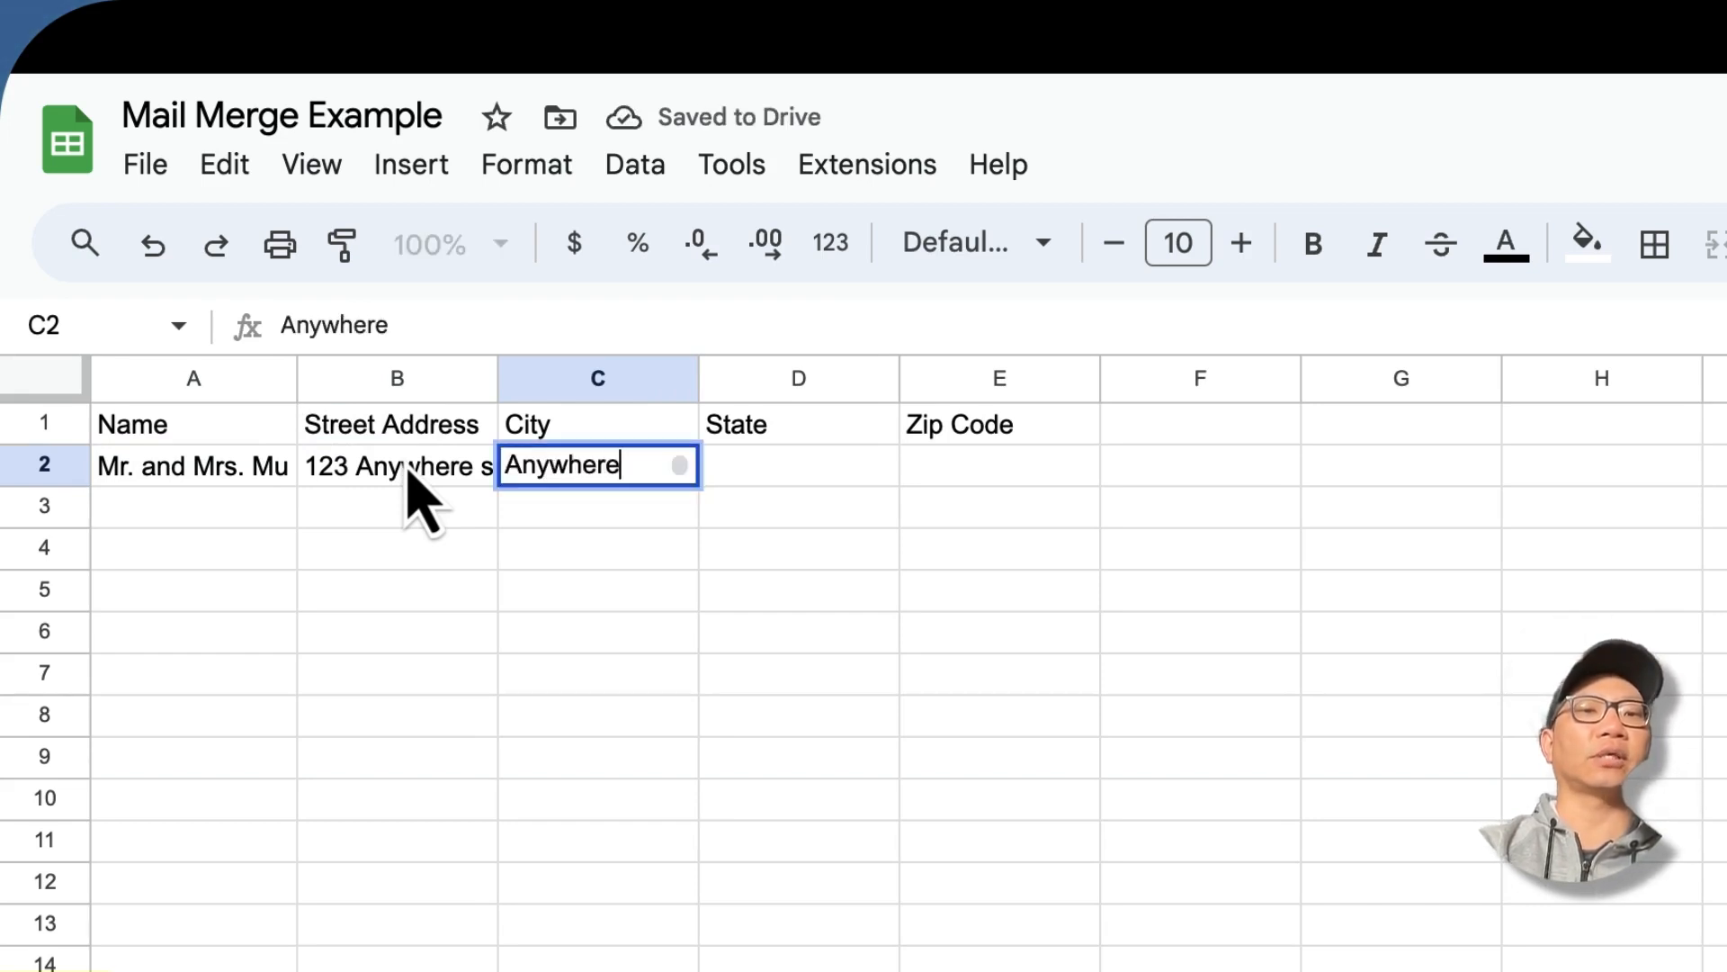
key(Tab)
text(CA)
key(Tab)
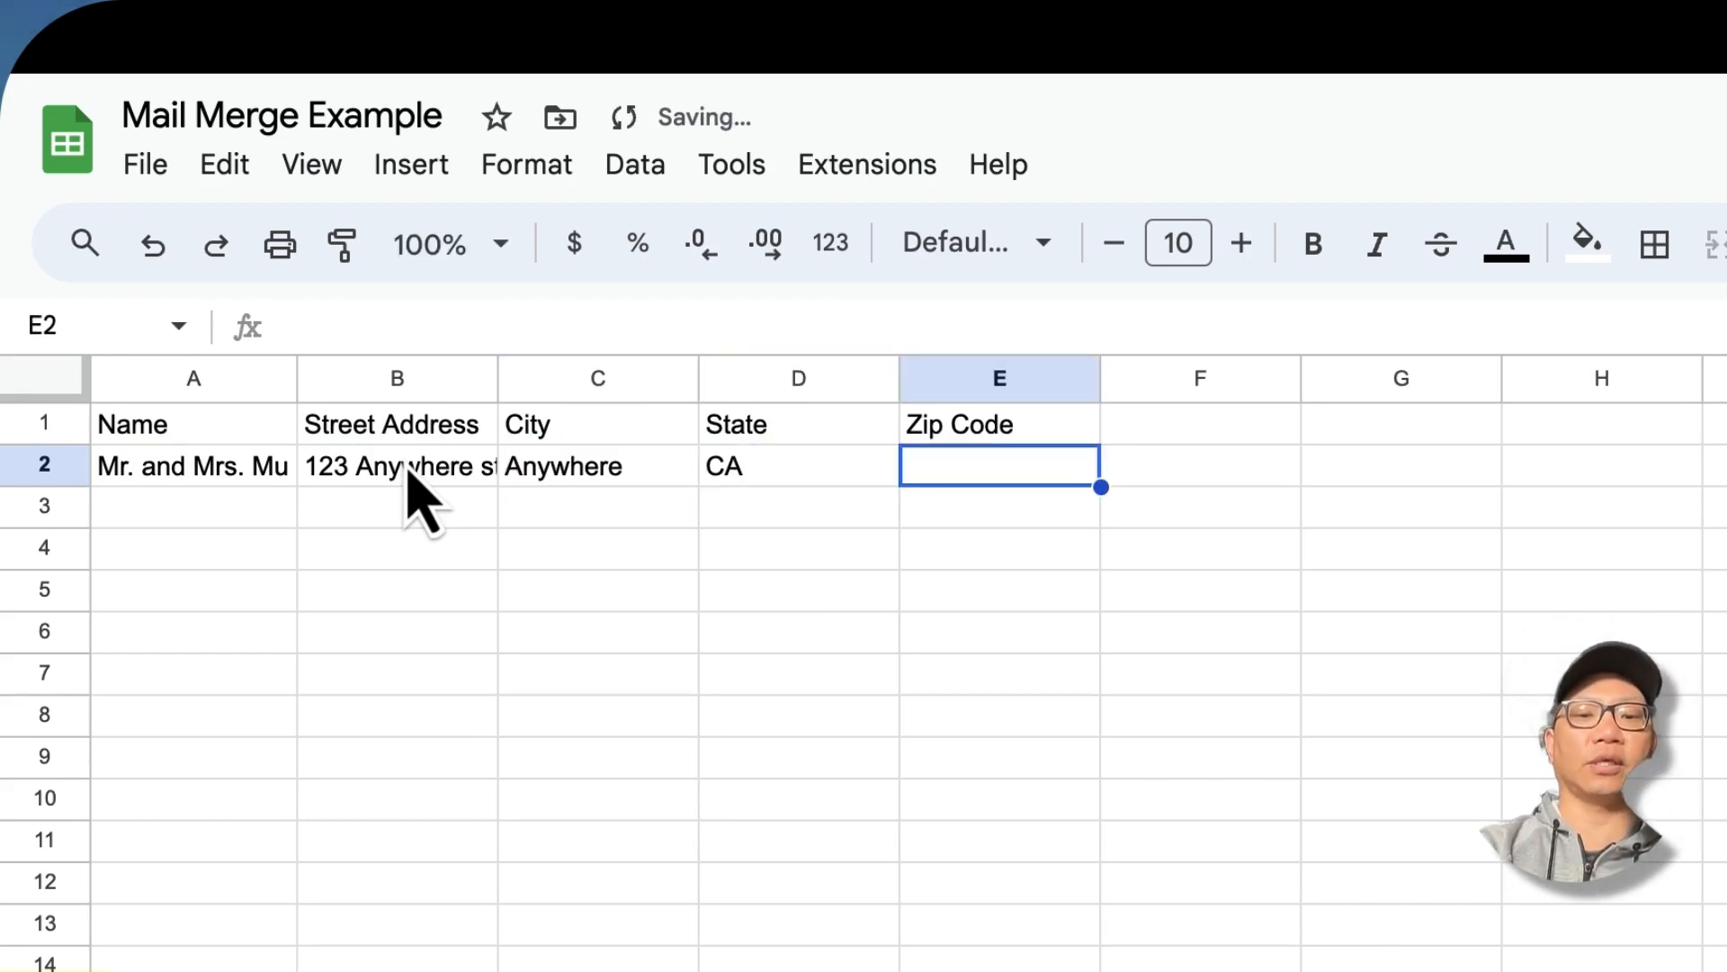
text(94097)
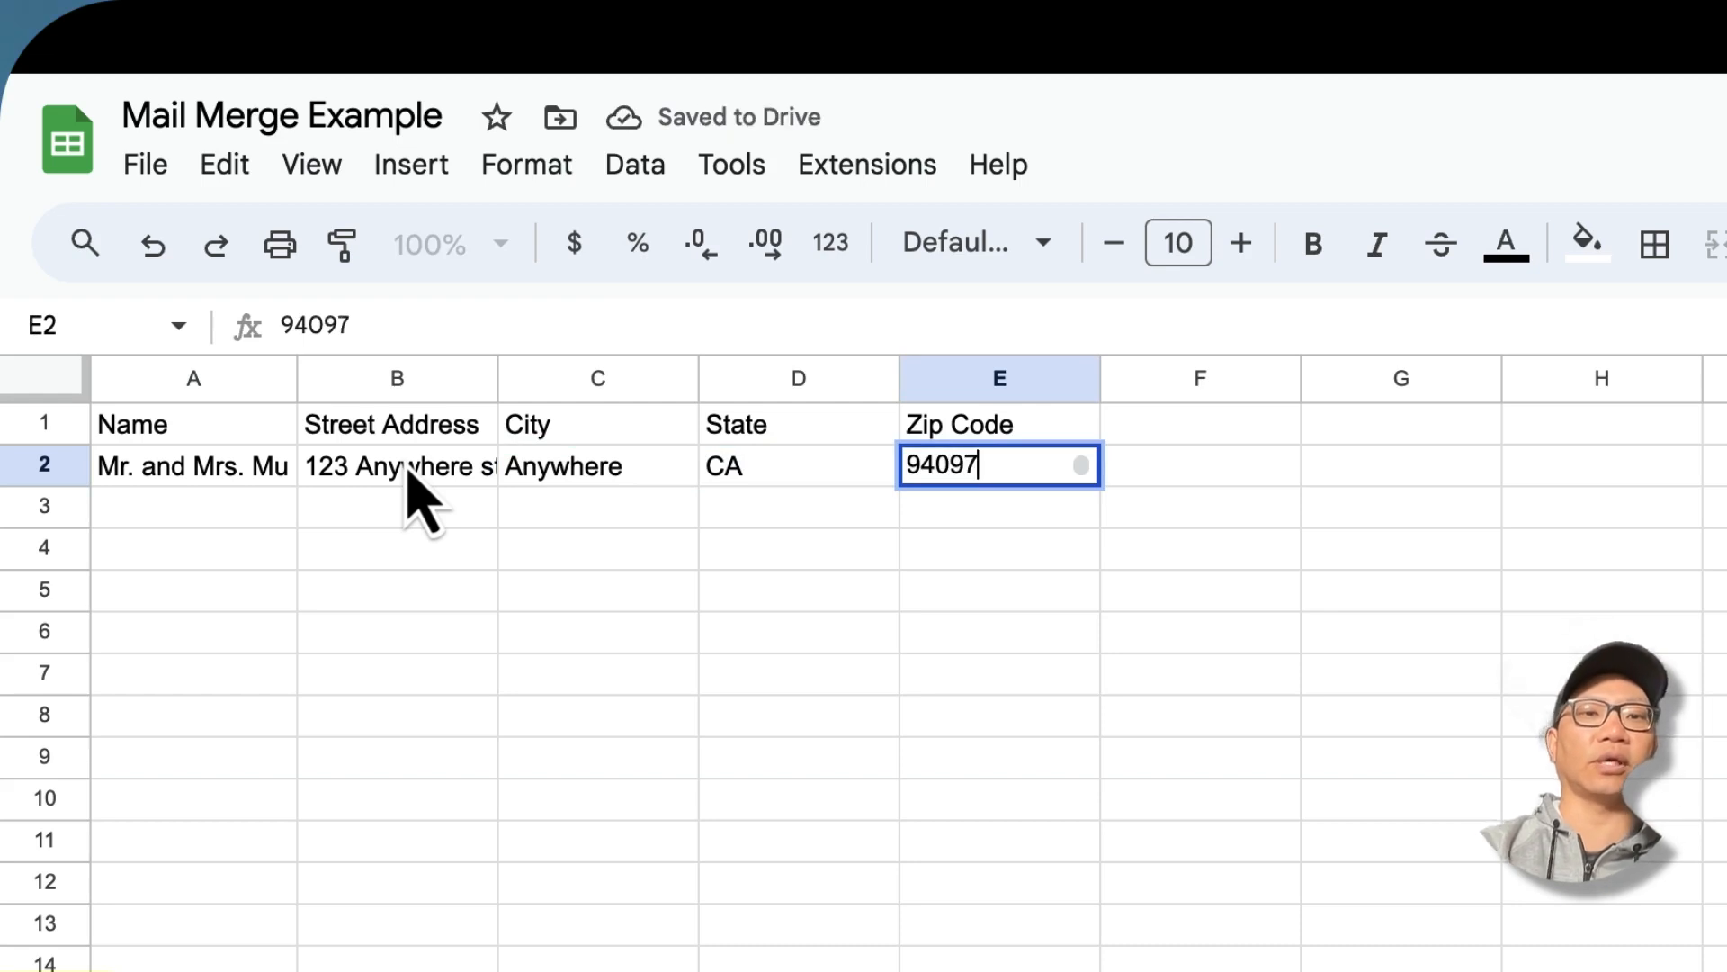
click(129, 520)
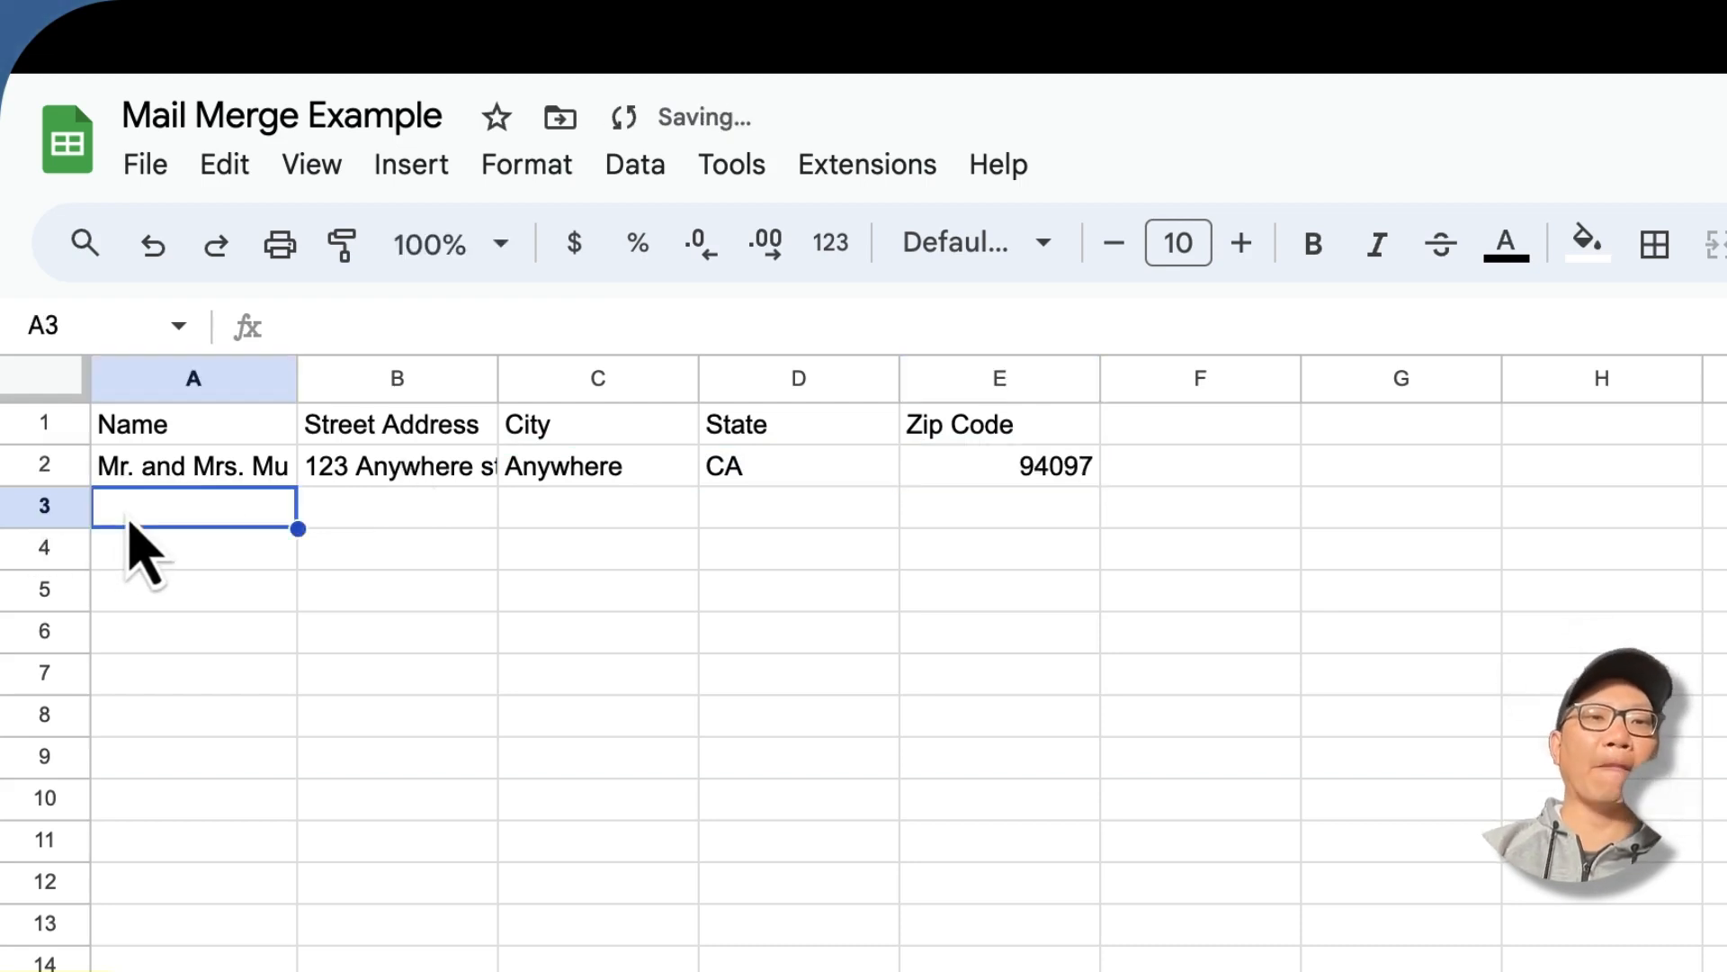
key(Down)
key(Down)
key(Down)
key(Down)
key(Down)
key(Down)
key(Down)
key(Down)
key(Down)
key(Down)
key(Down)
key(Down)
key(Down)
key(Down)
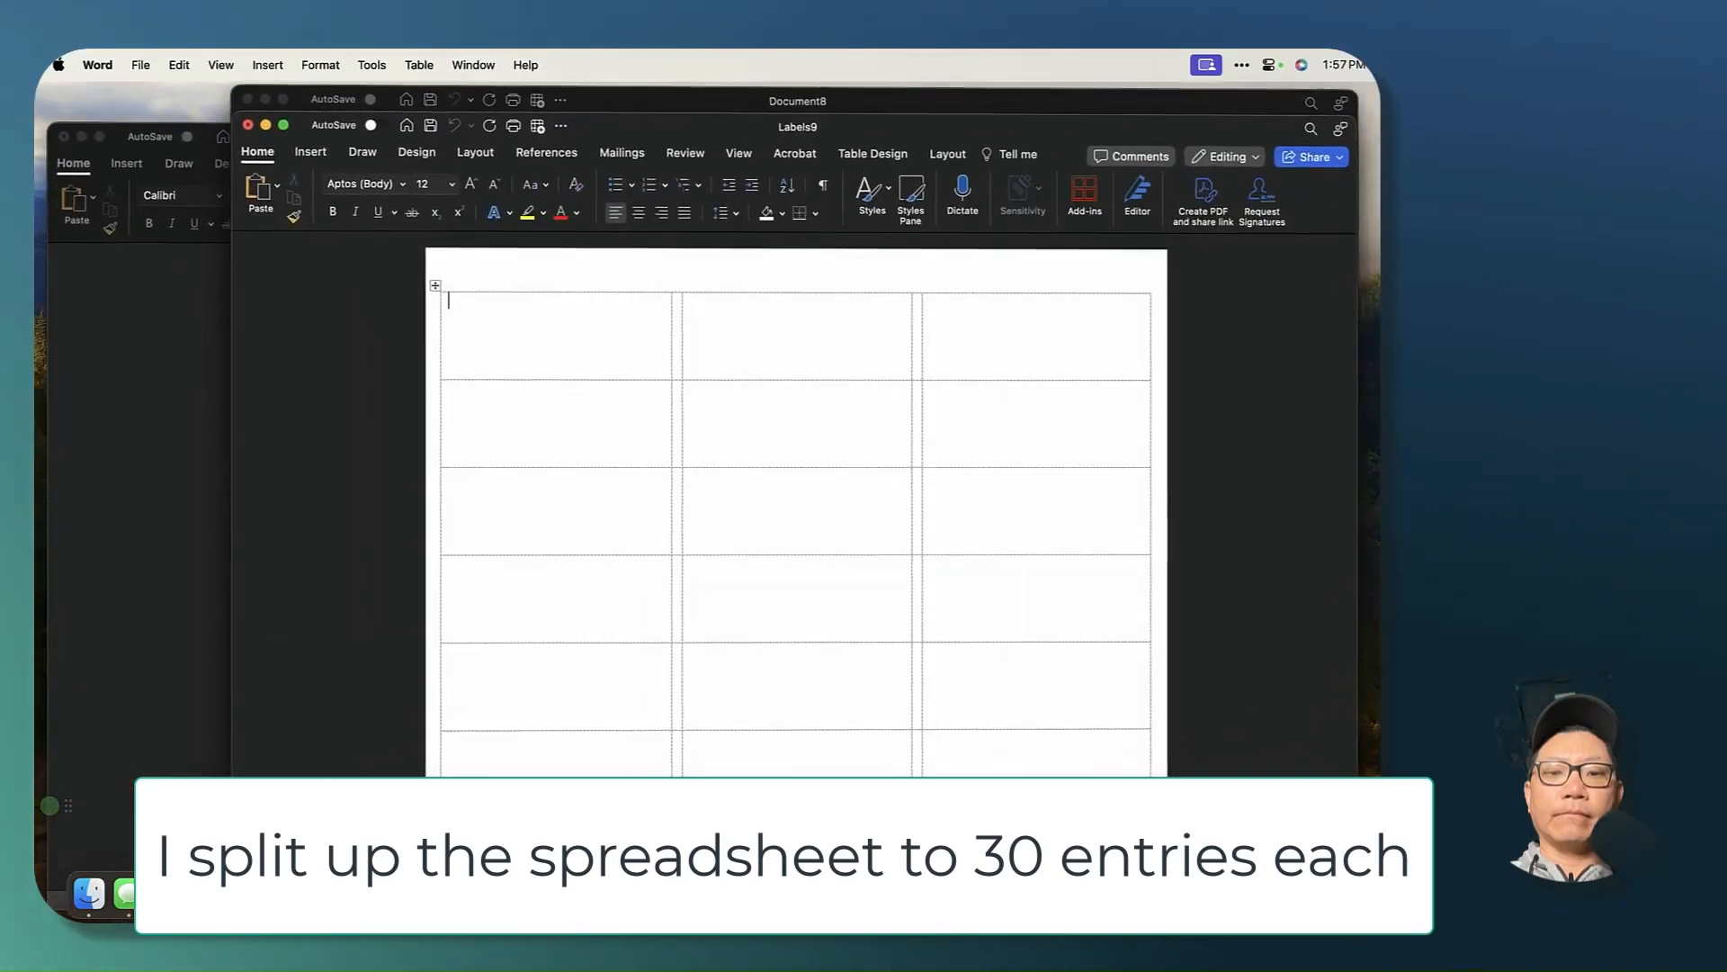
Switch to the Mail Merge Example spreadsheet in Chrome and download Sheet2 as Comma Separated Values (.csv).
mouse_move(711, 919)
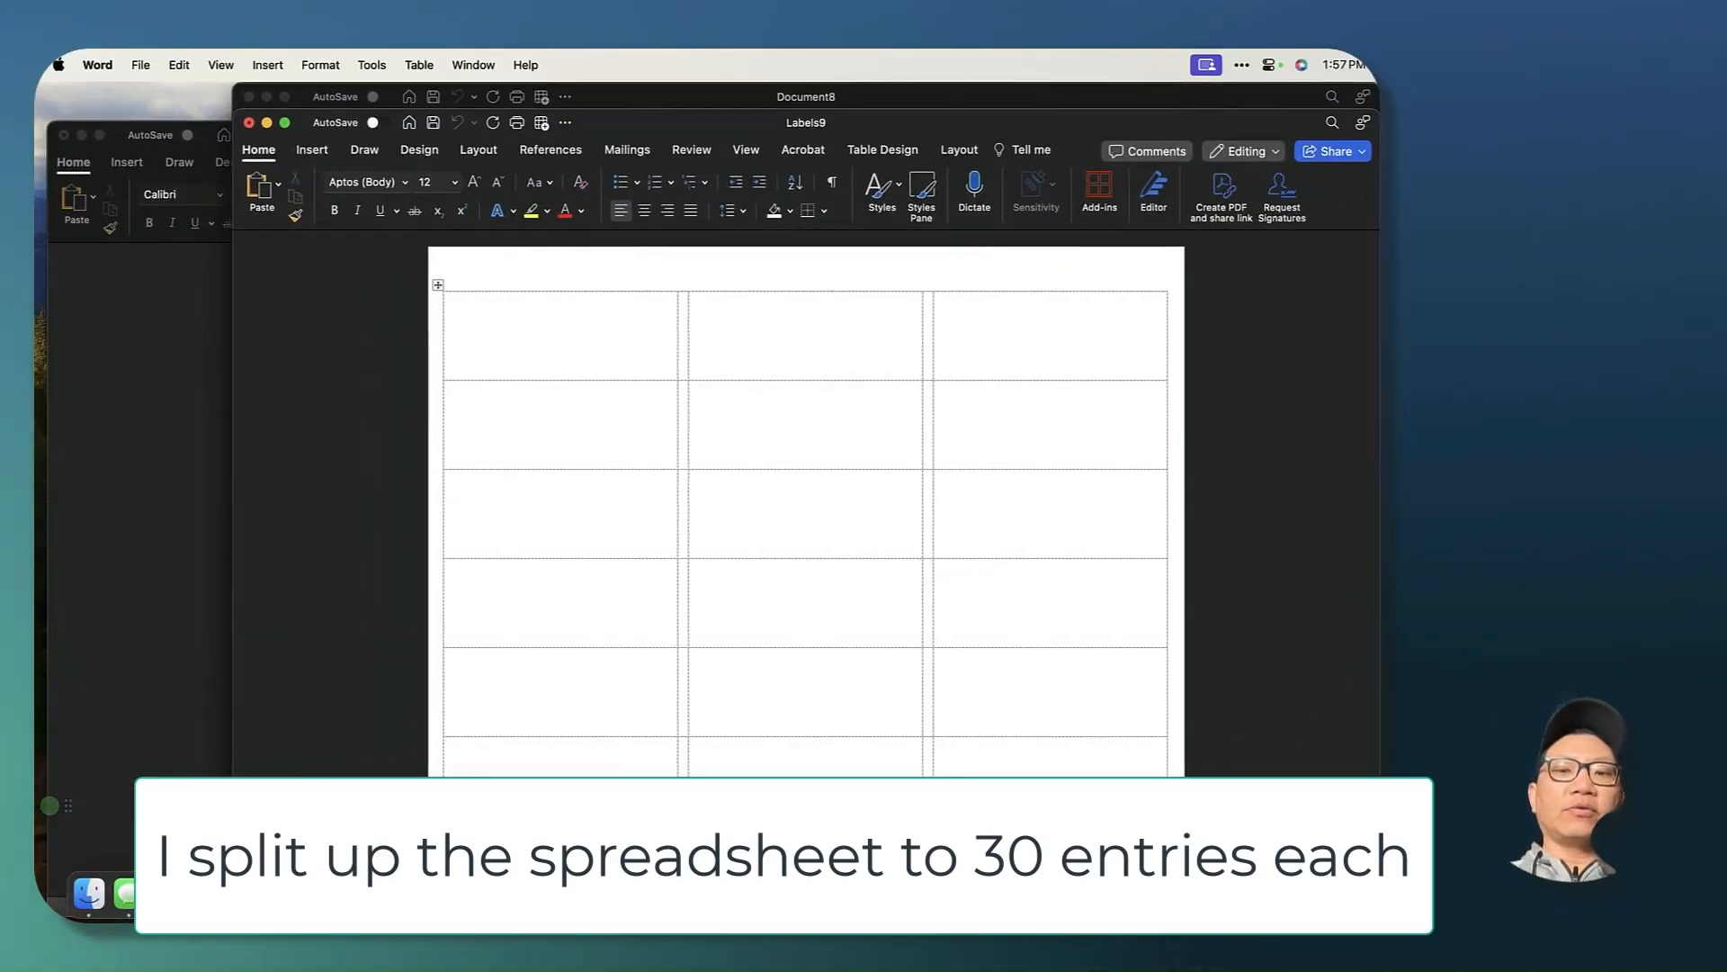
click(386, 894)
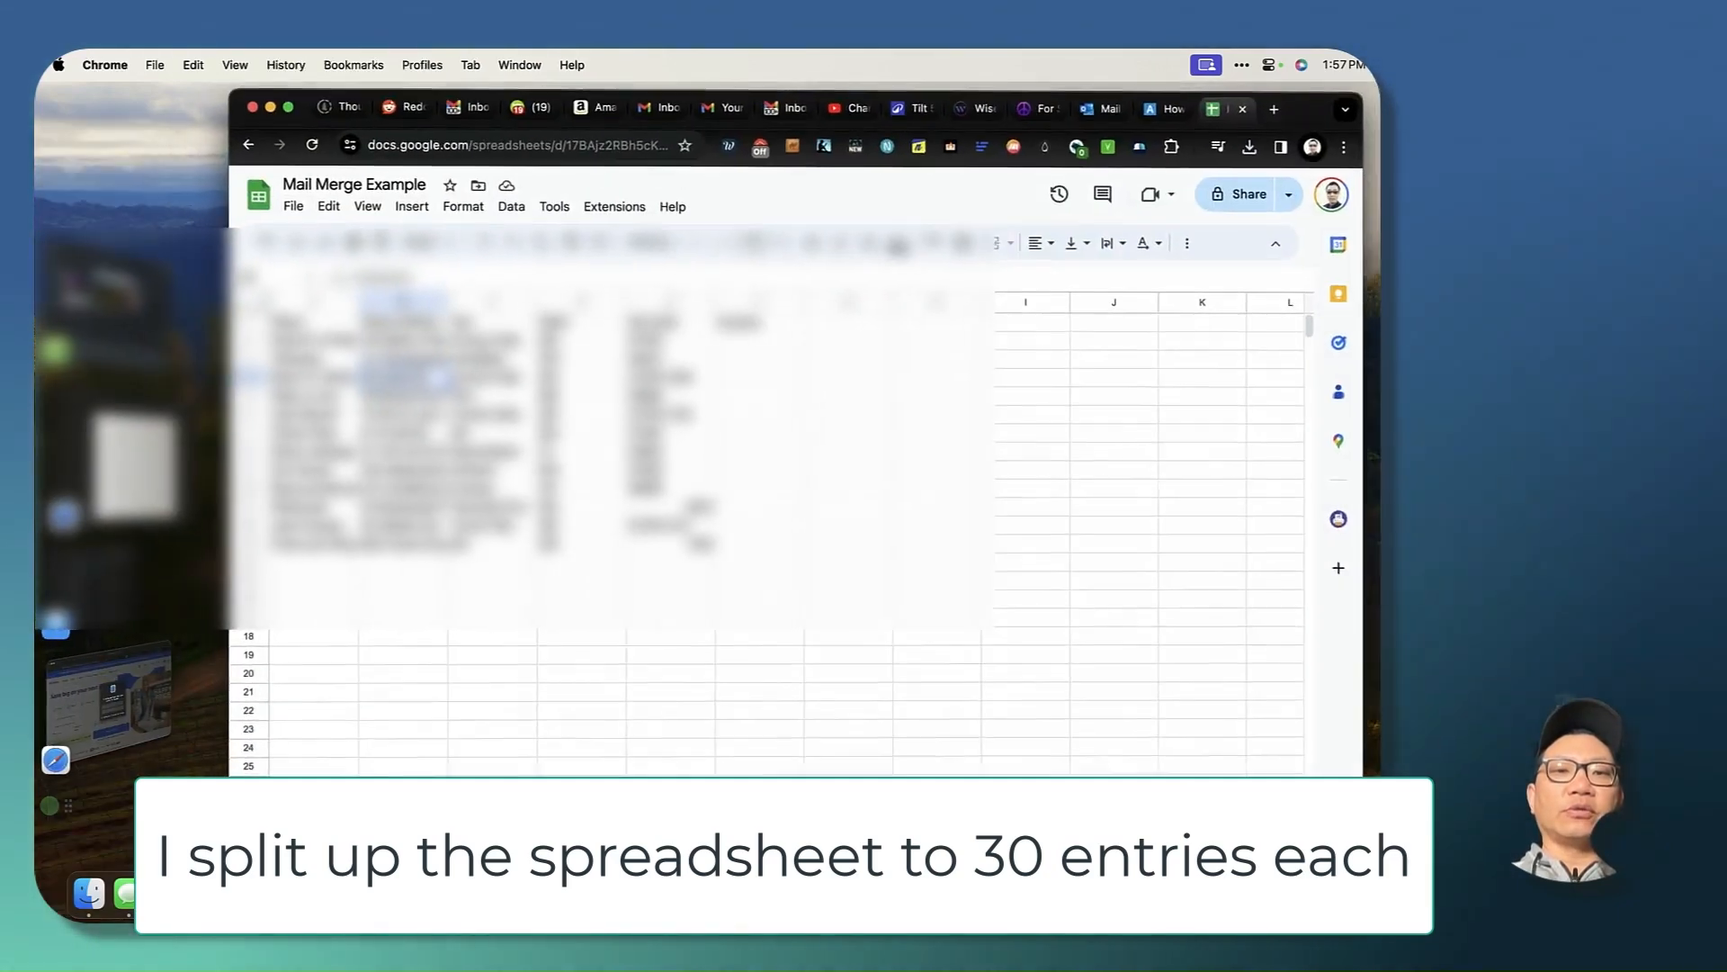
click(307, 531)
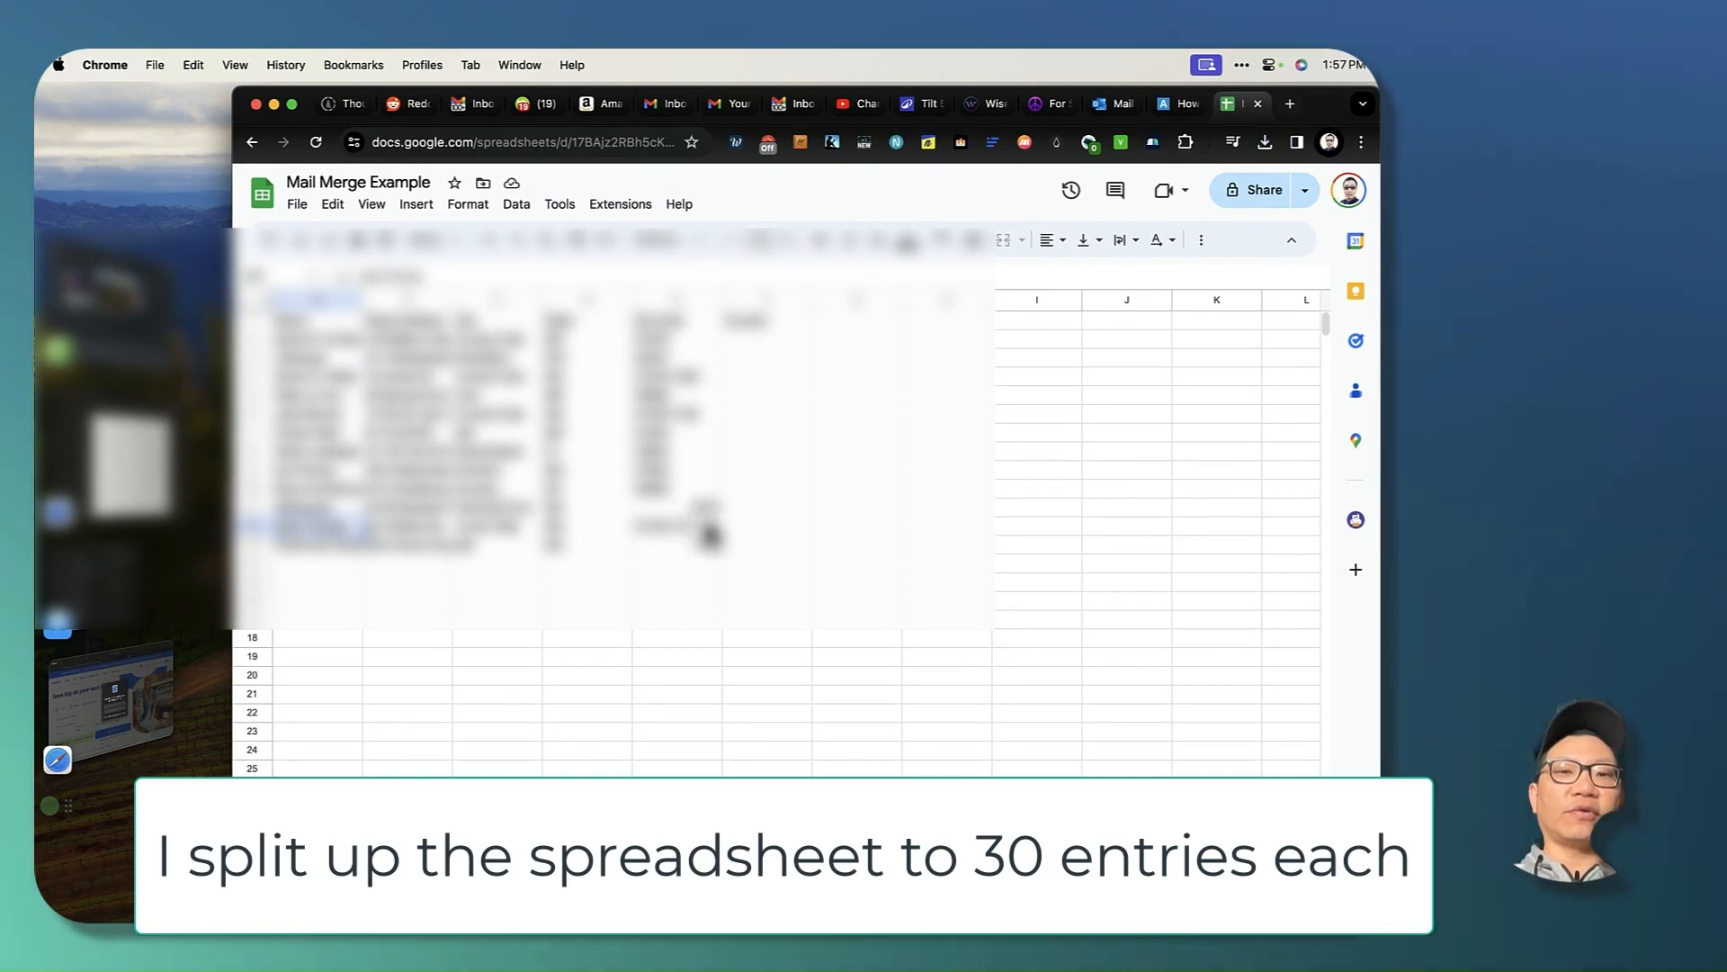
click(297, 205)
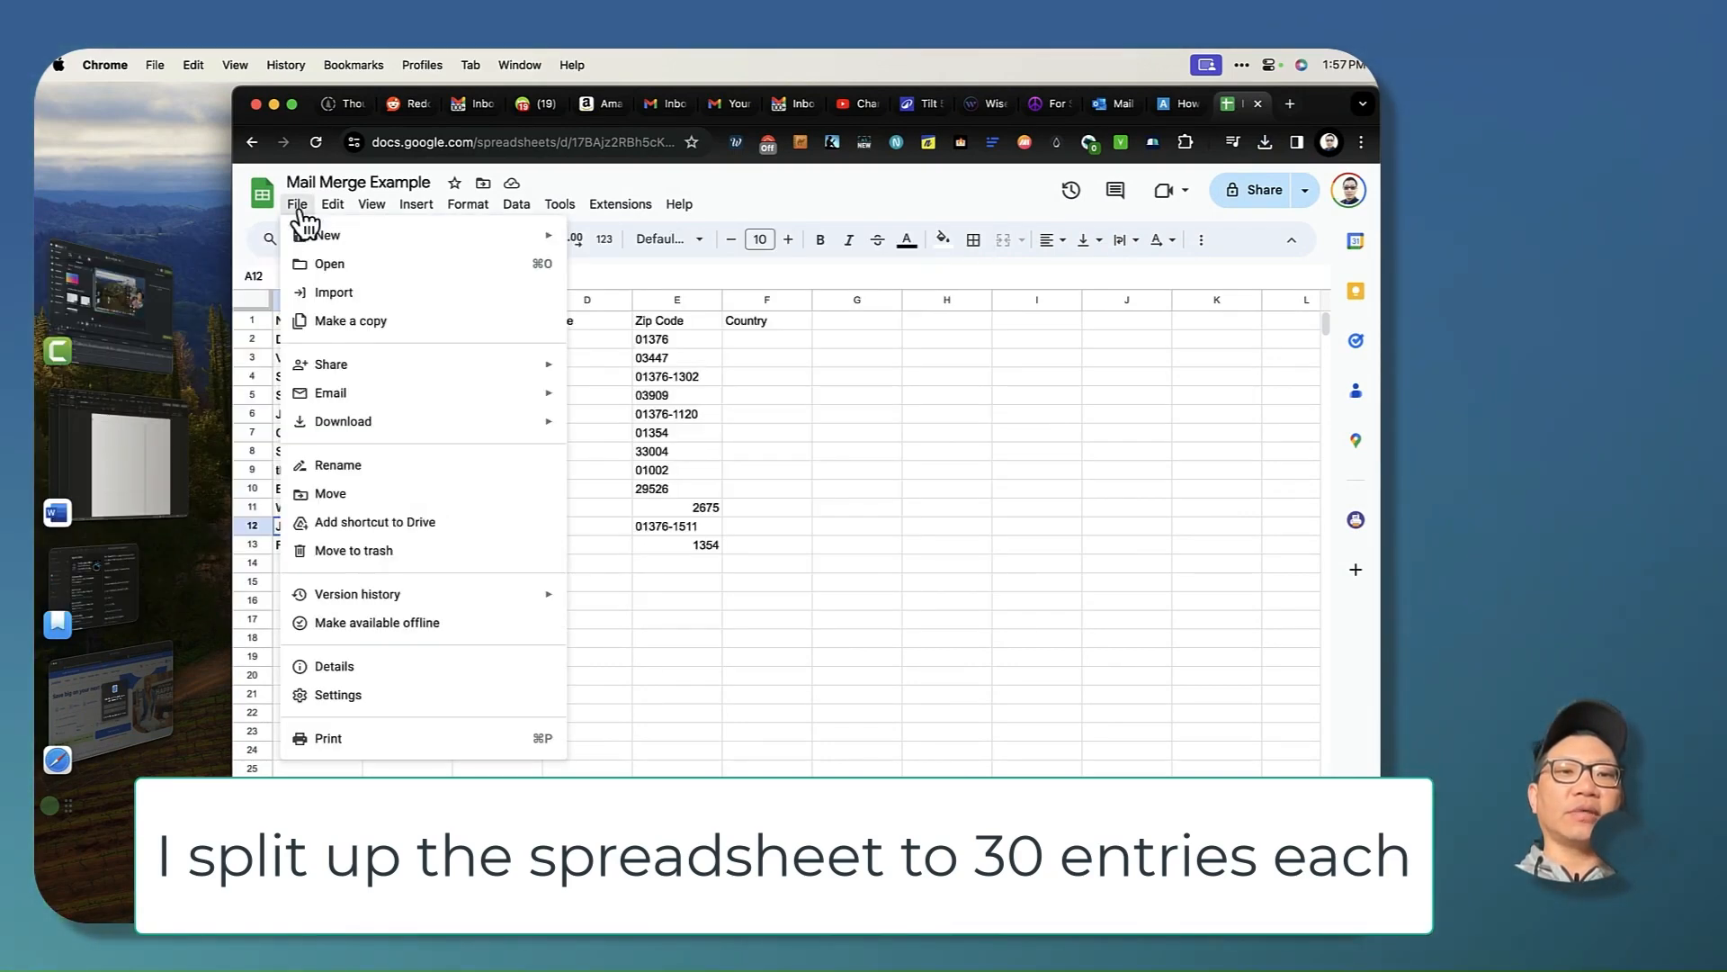
mouse_move(414, 425)
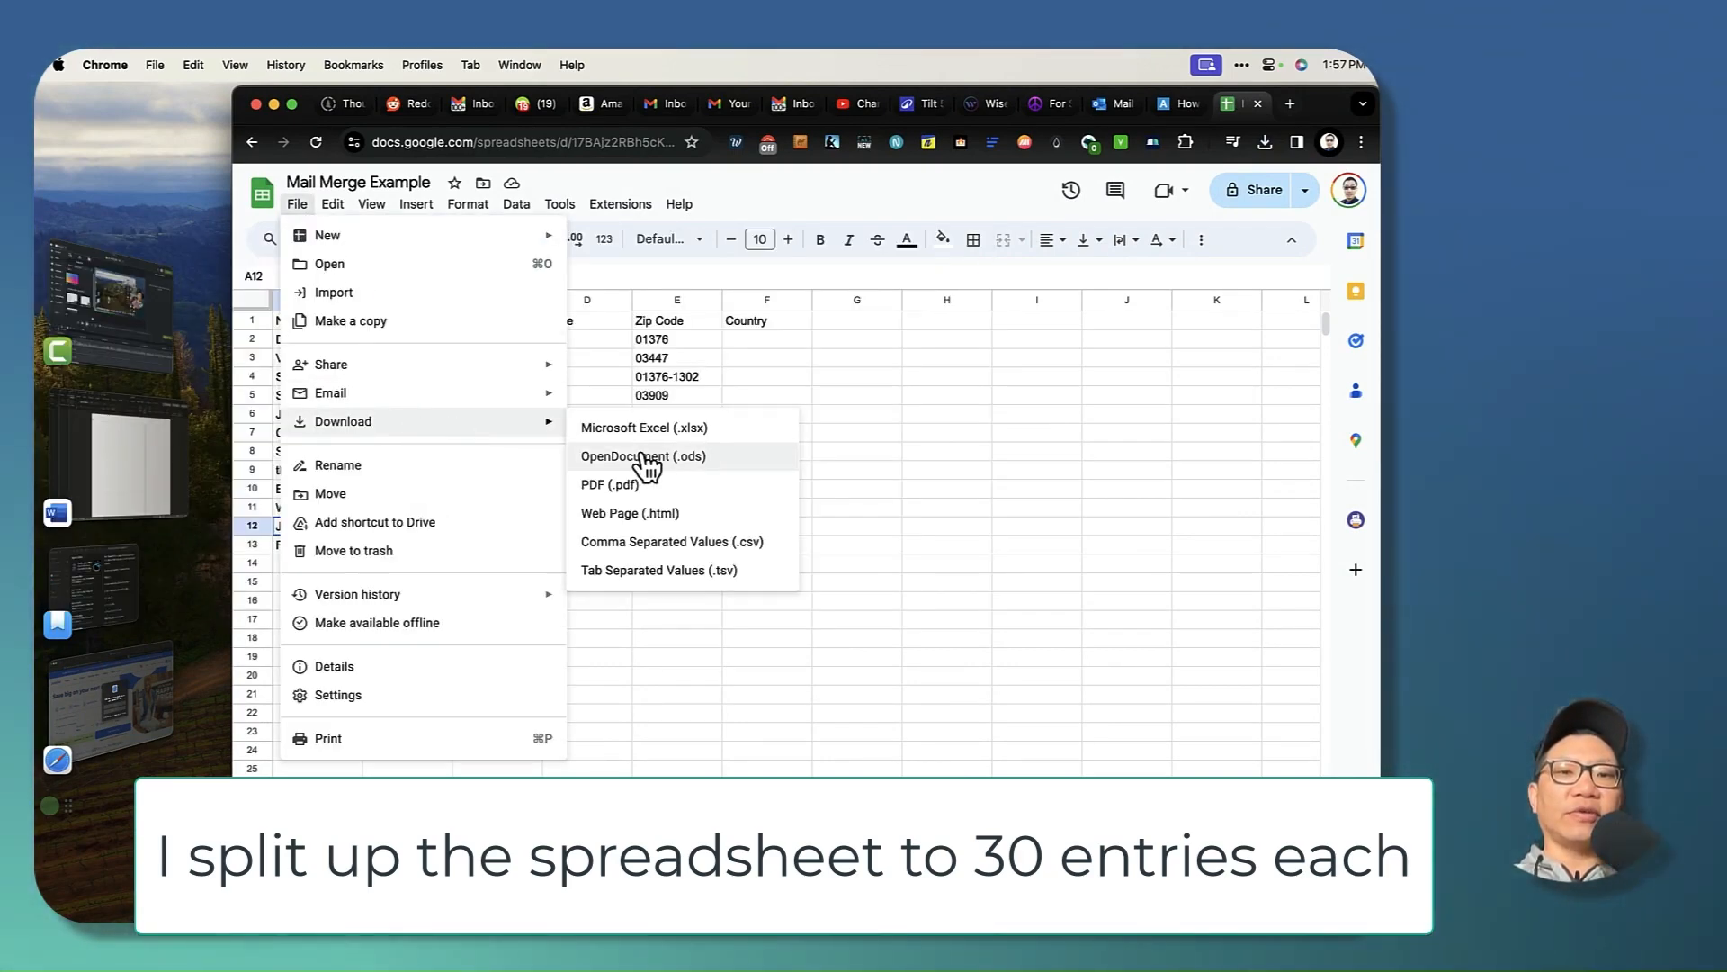
click(669, 549)
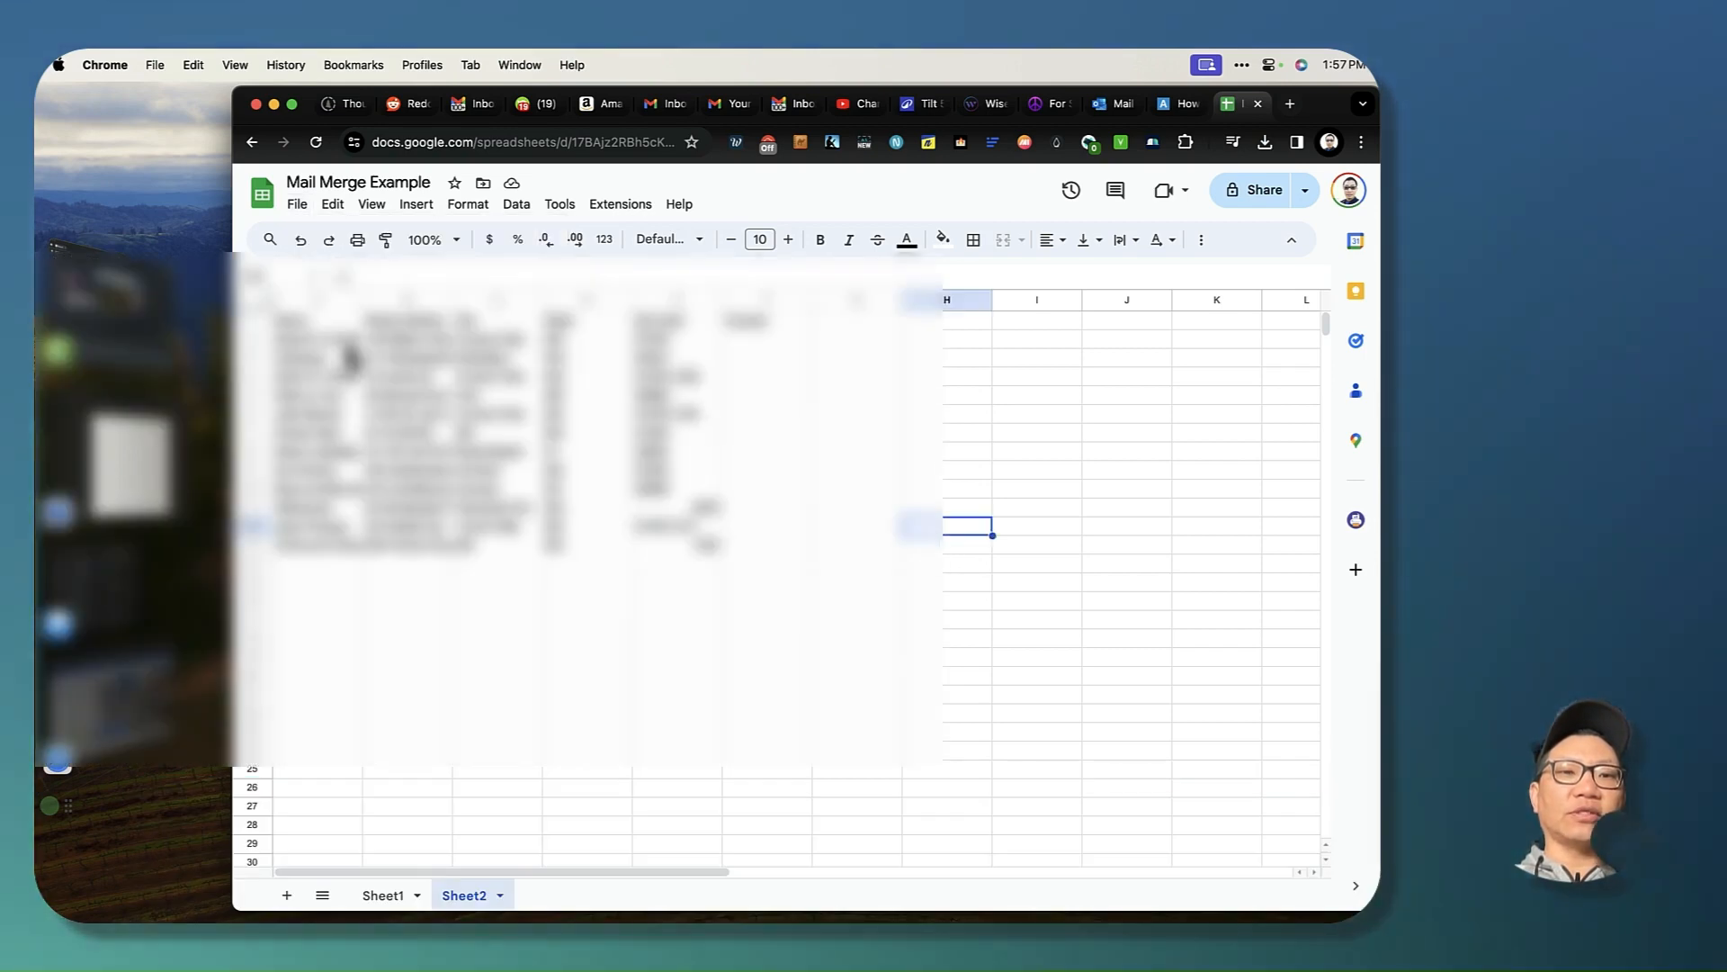
Switch to Word and use Mail Merge Example - Sheet2.csv from Downloads as the Labels9 document's existing recipient list, with Mac OS (Default) text encoding.
mouse_move(597, 925)
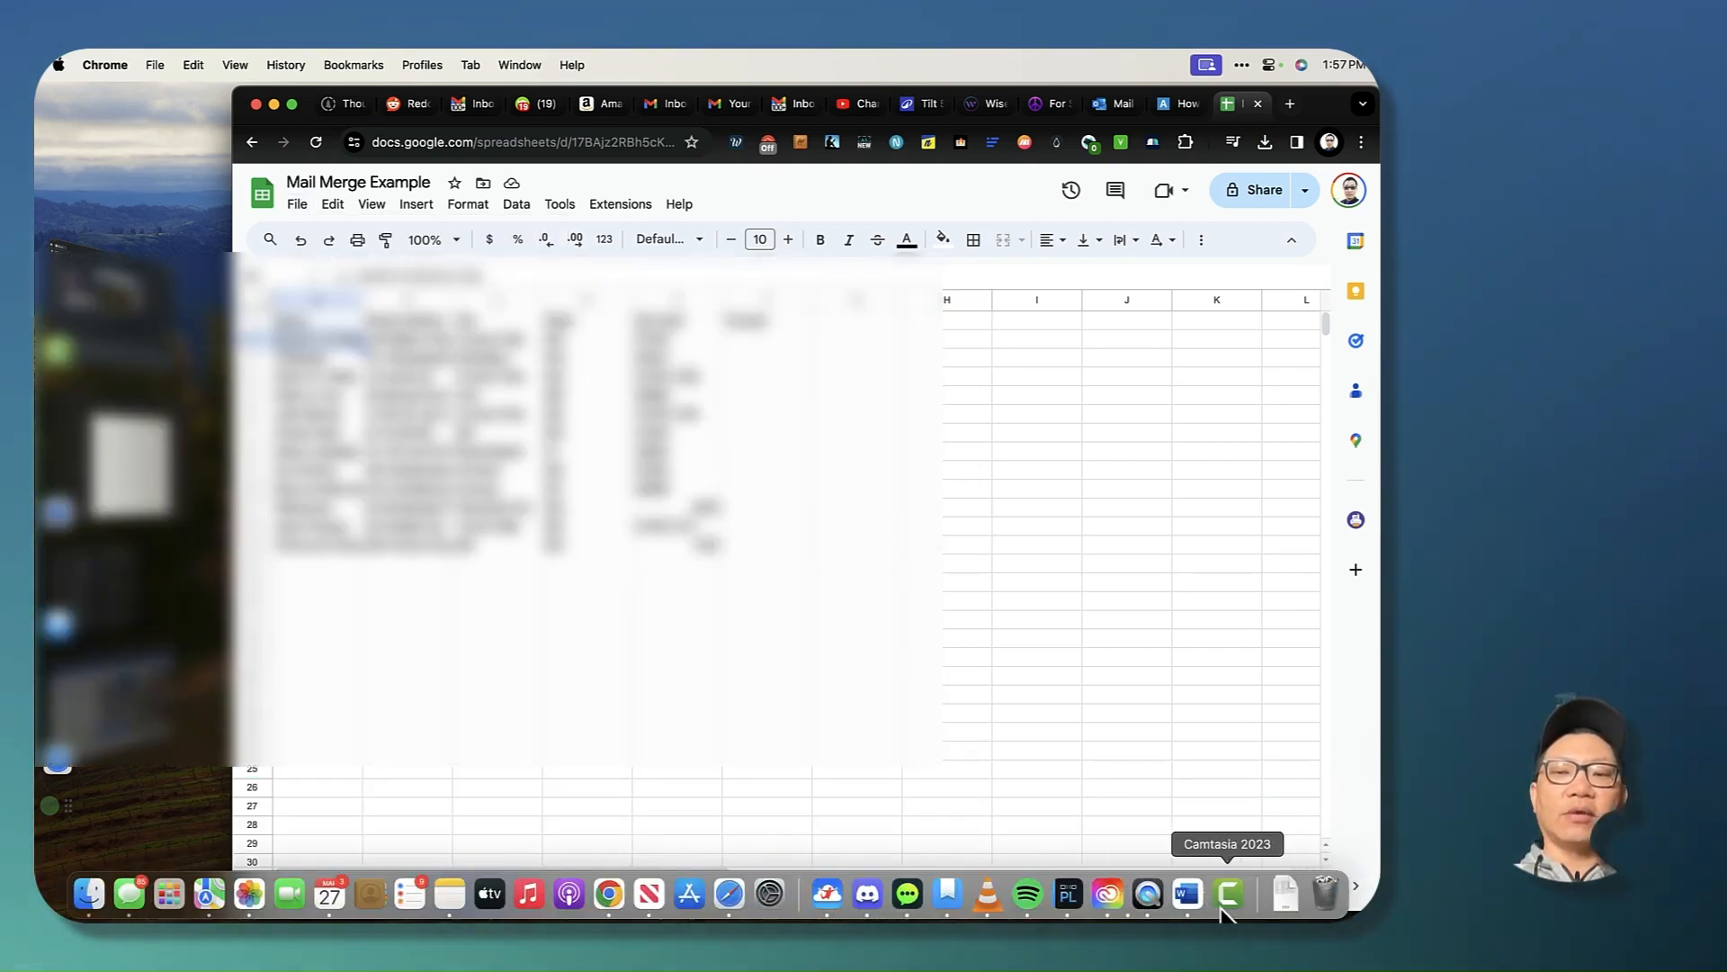
click(1190, 909)
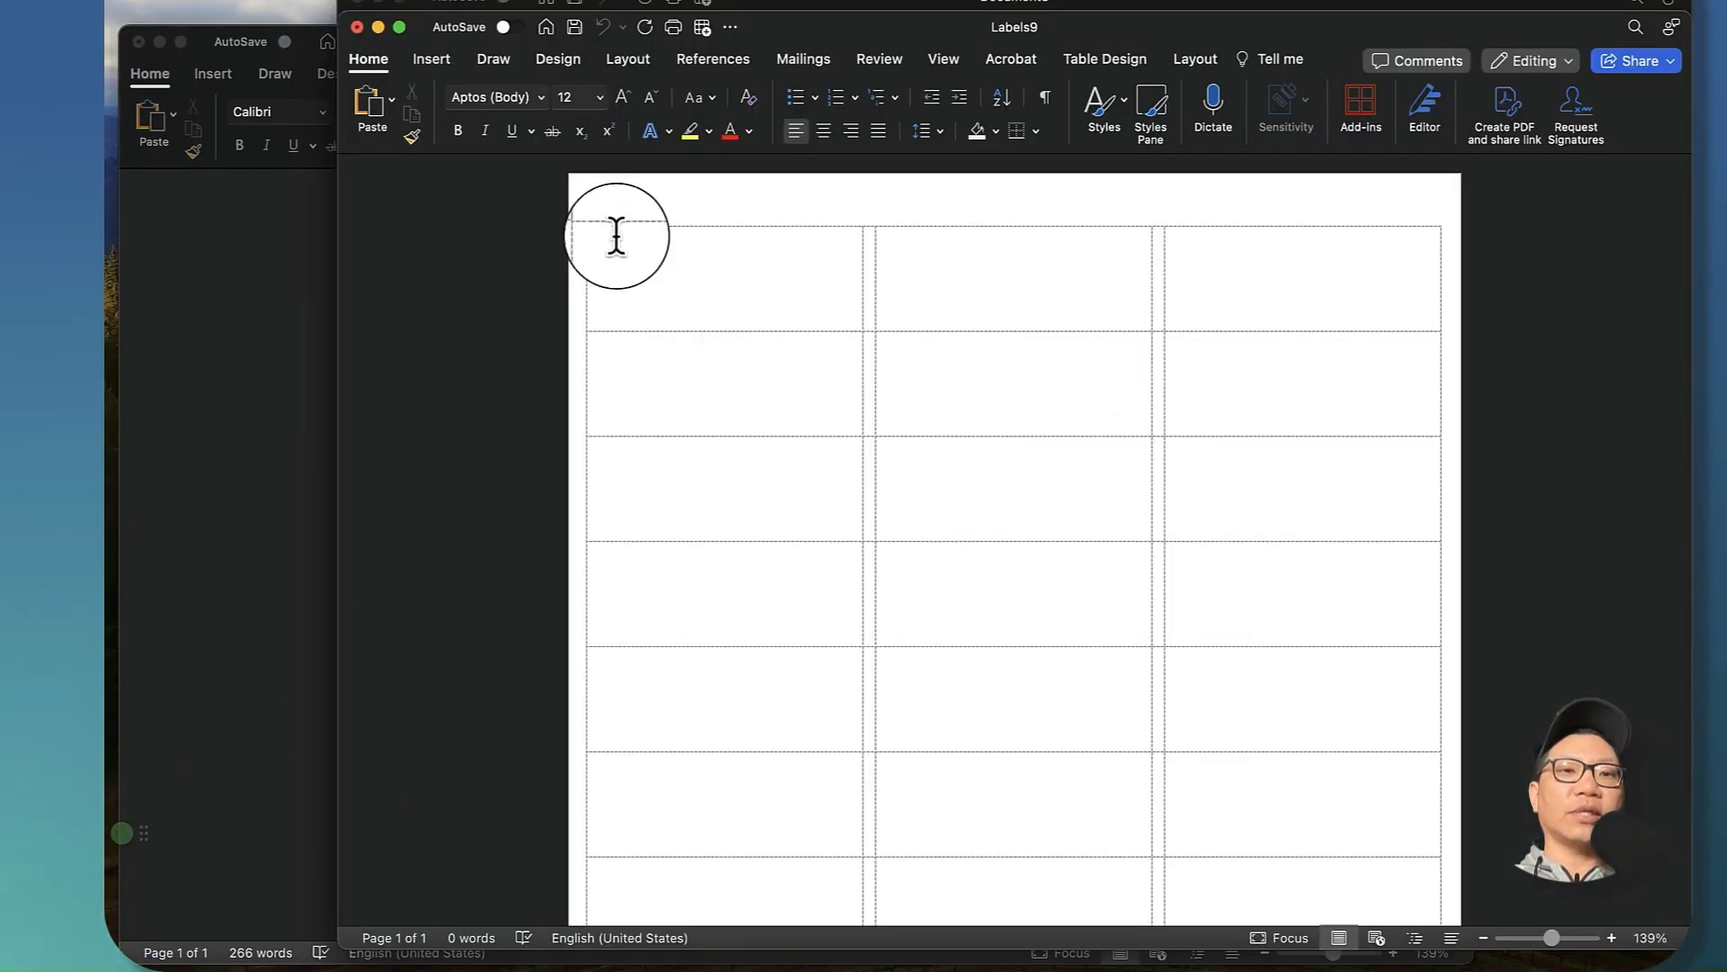
click(801, 67)
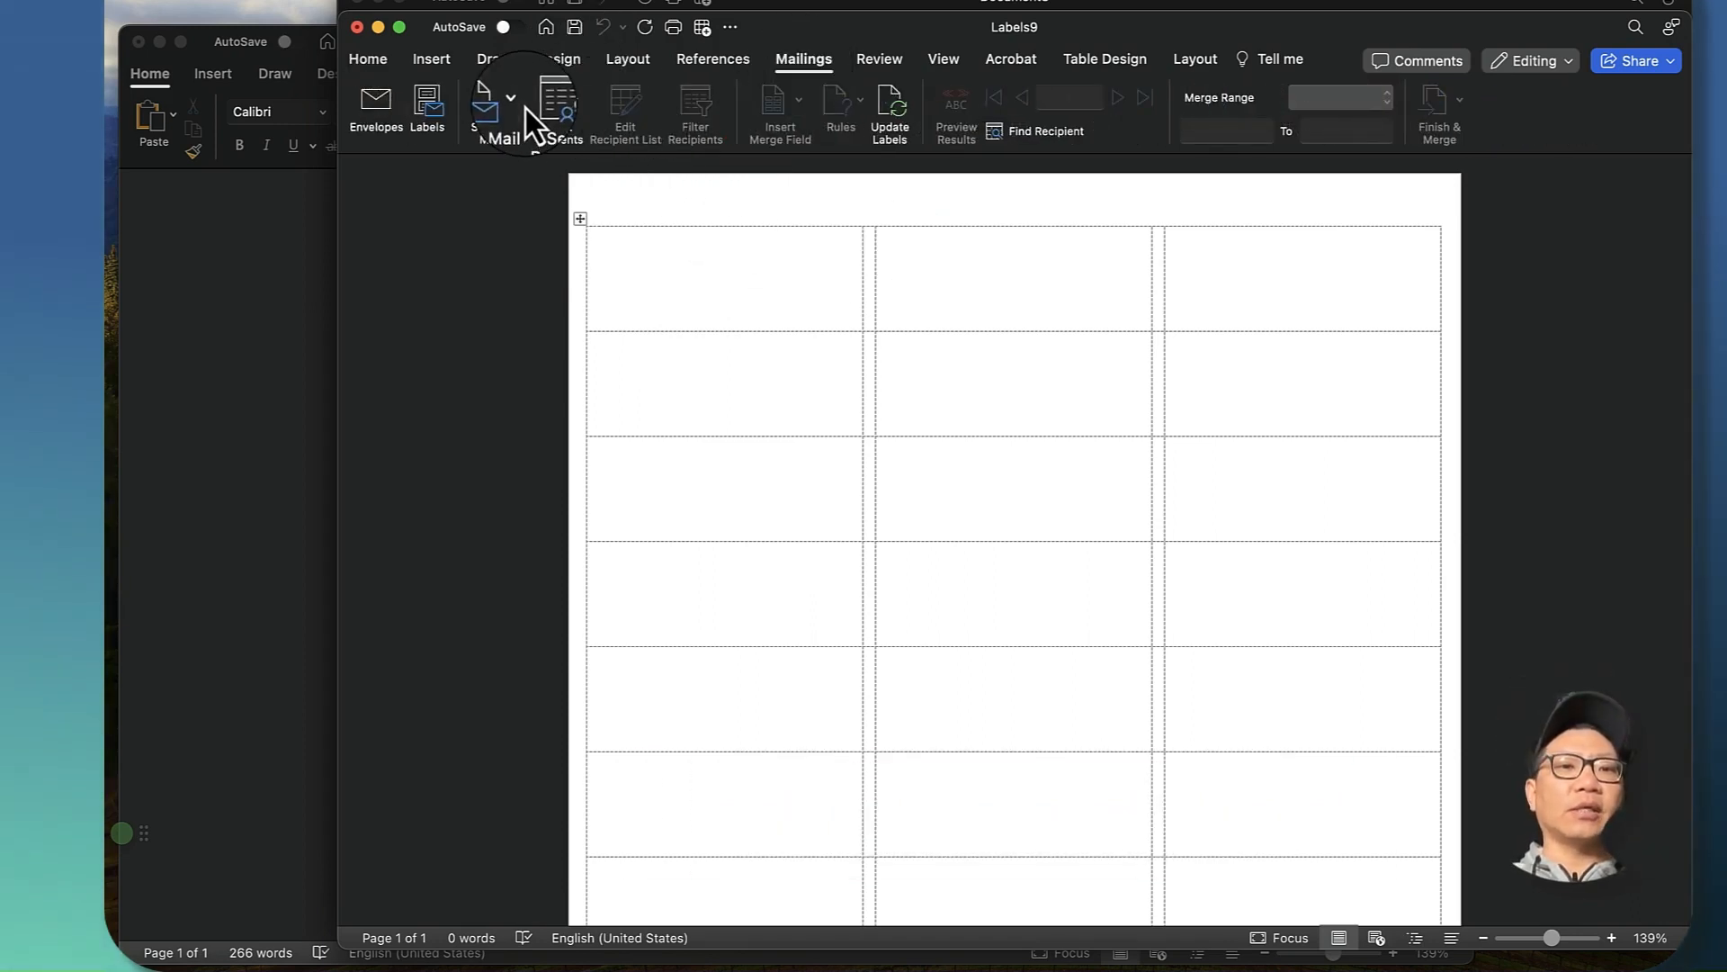
click(553, 119)
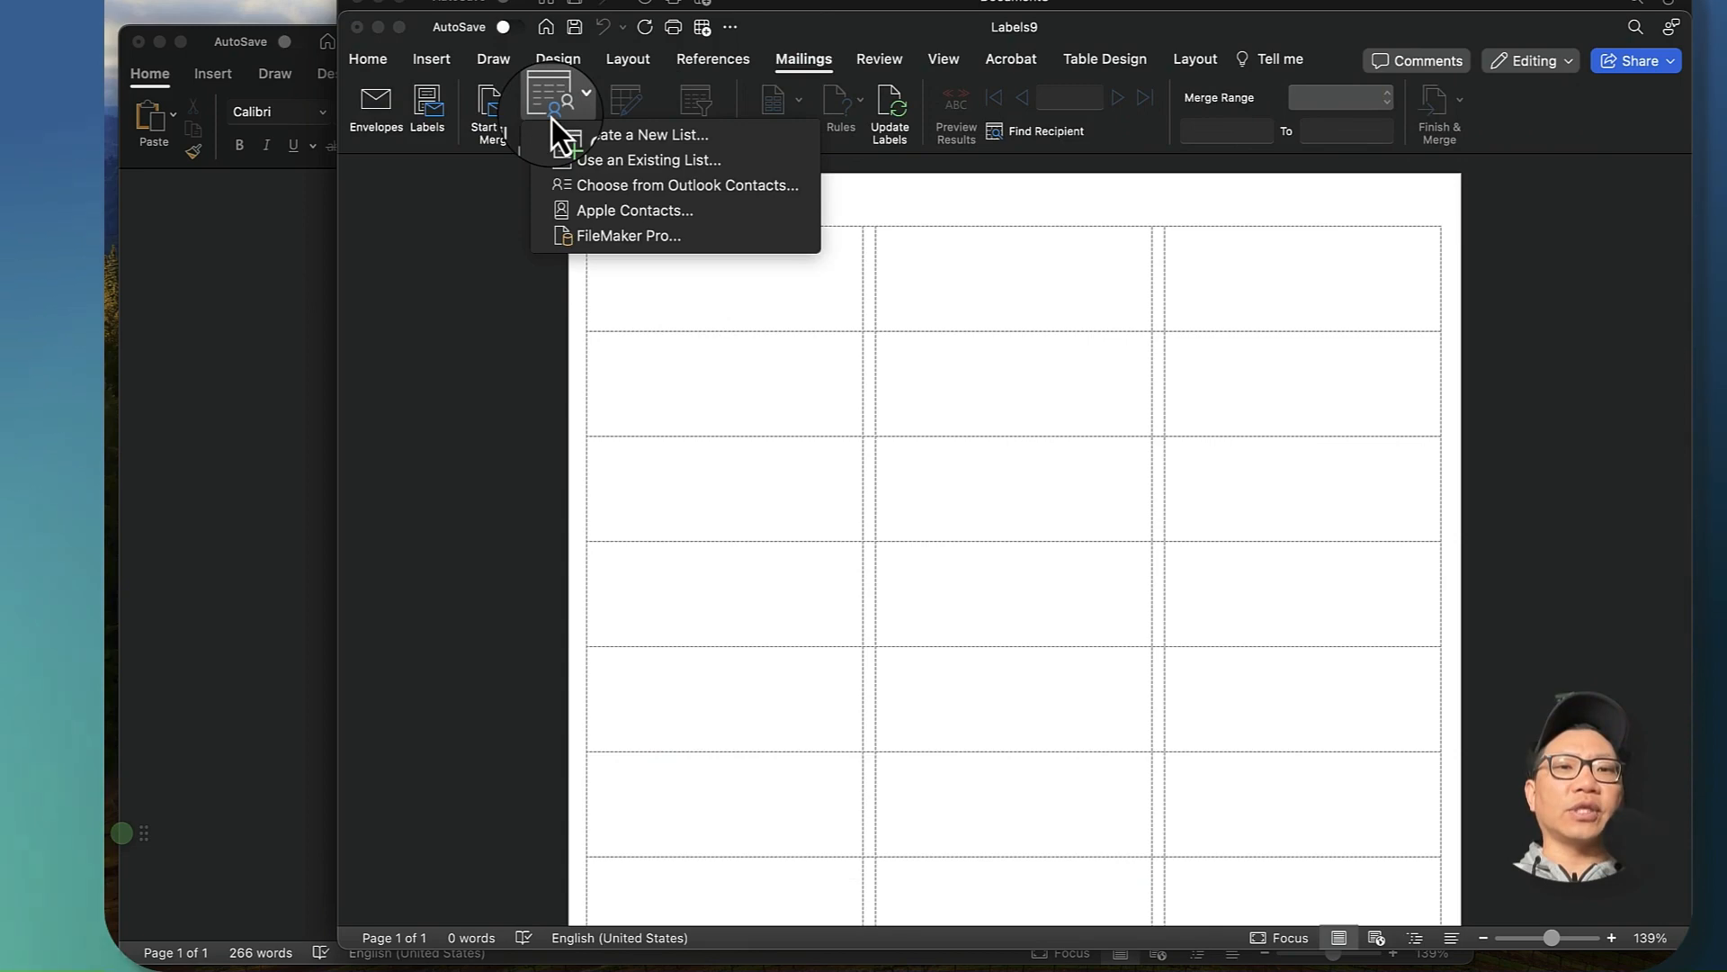
click(591, 170)
click(487, 277)
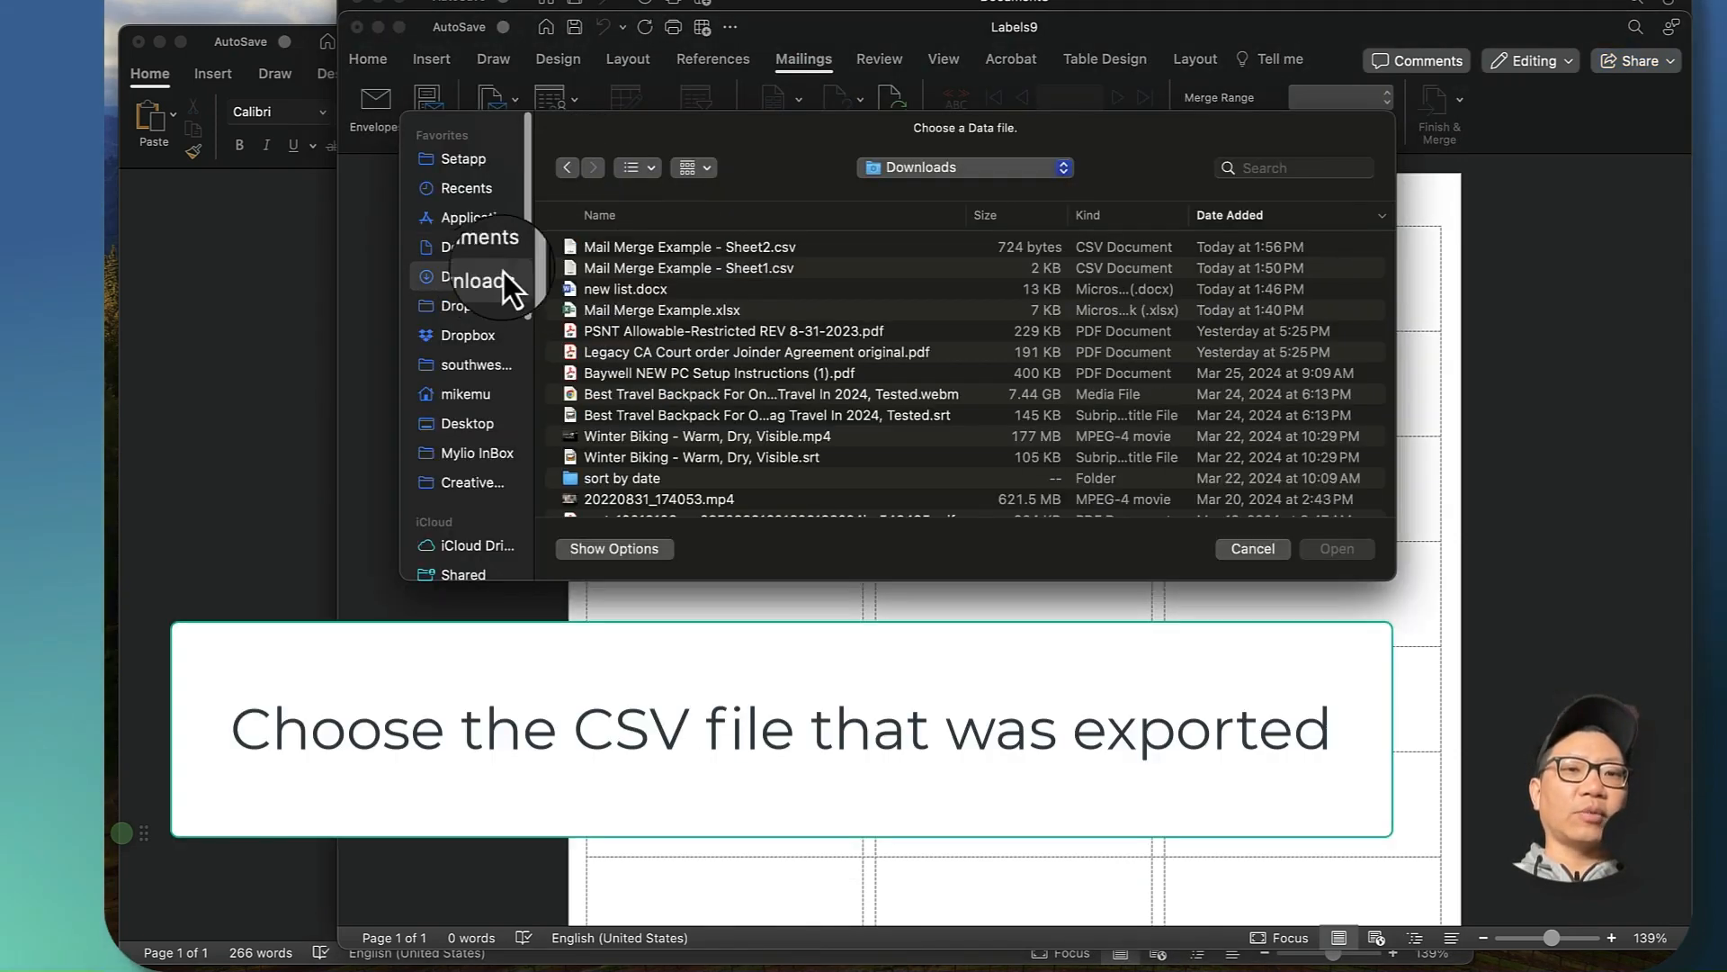
double_click(657, 250)
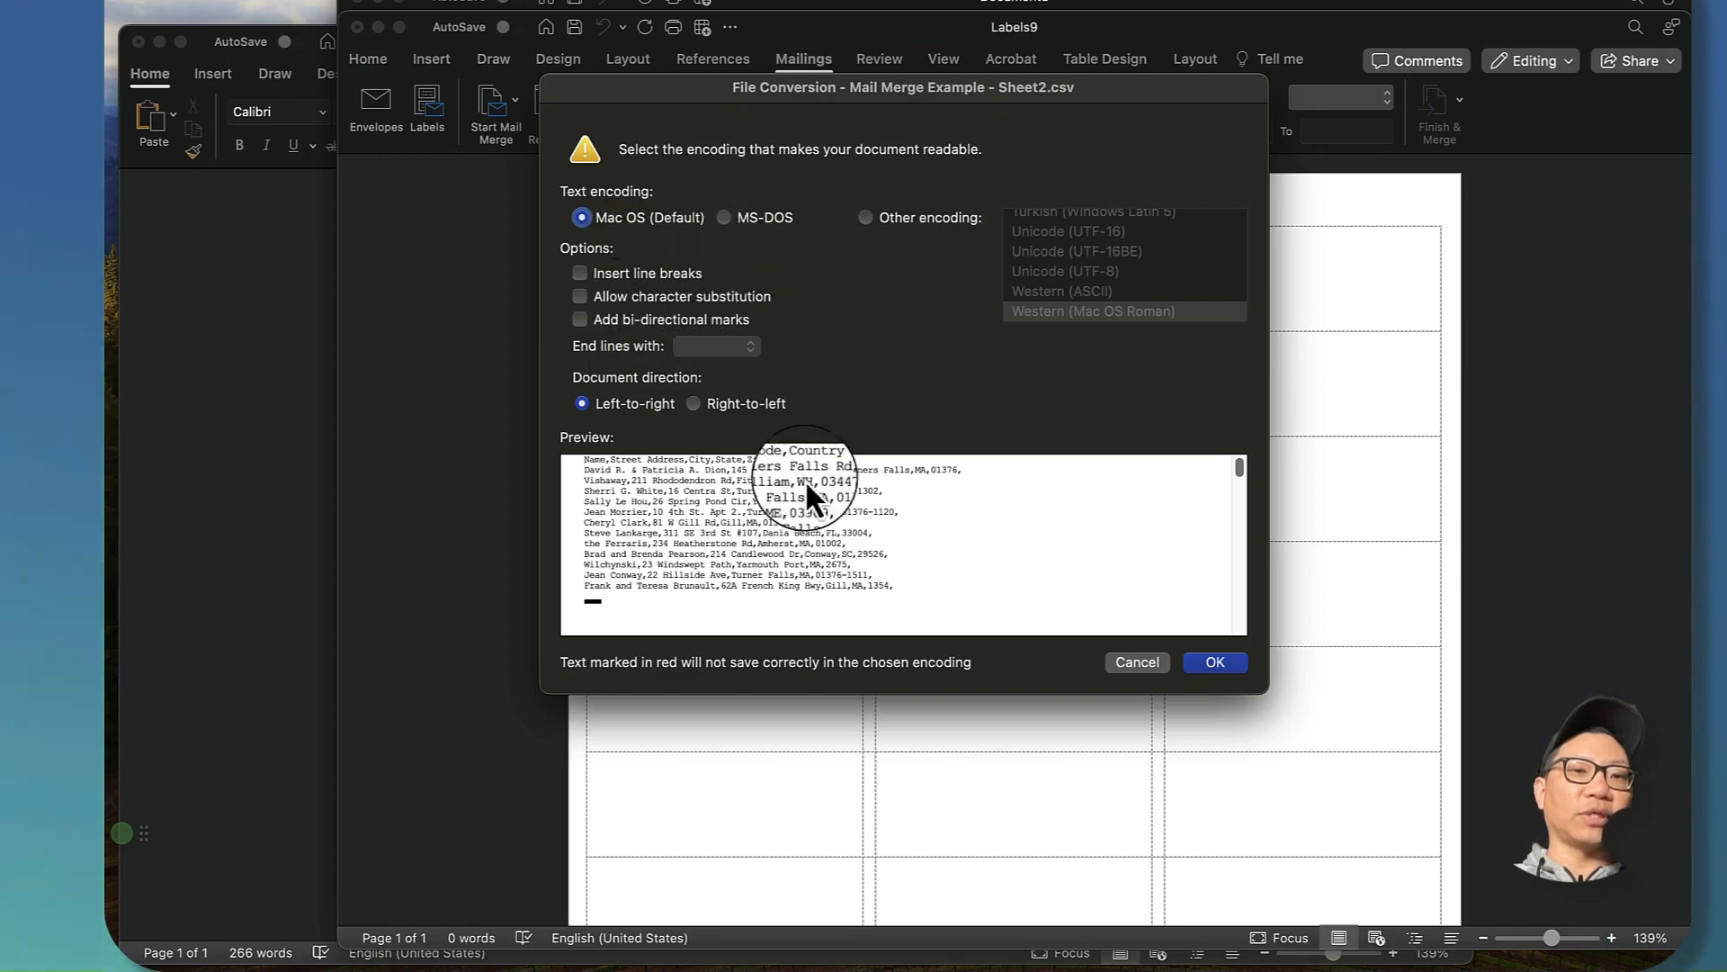
click(1215, 663)
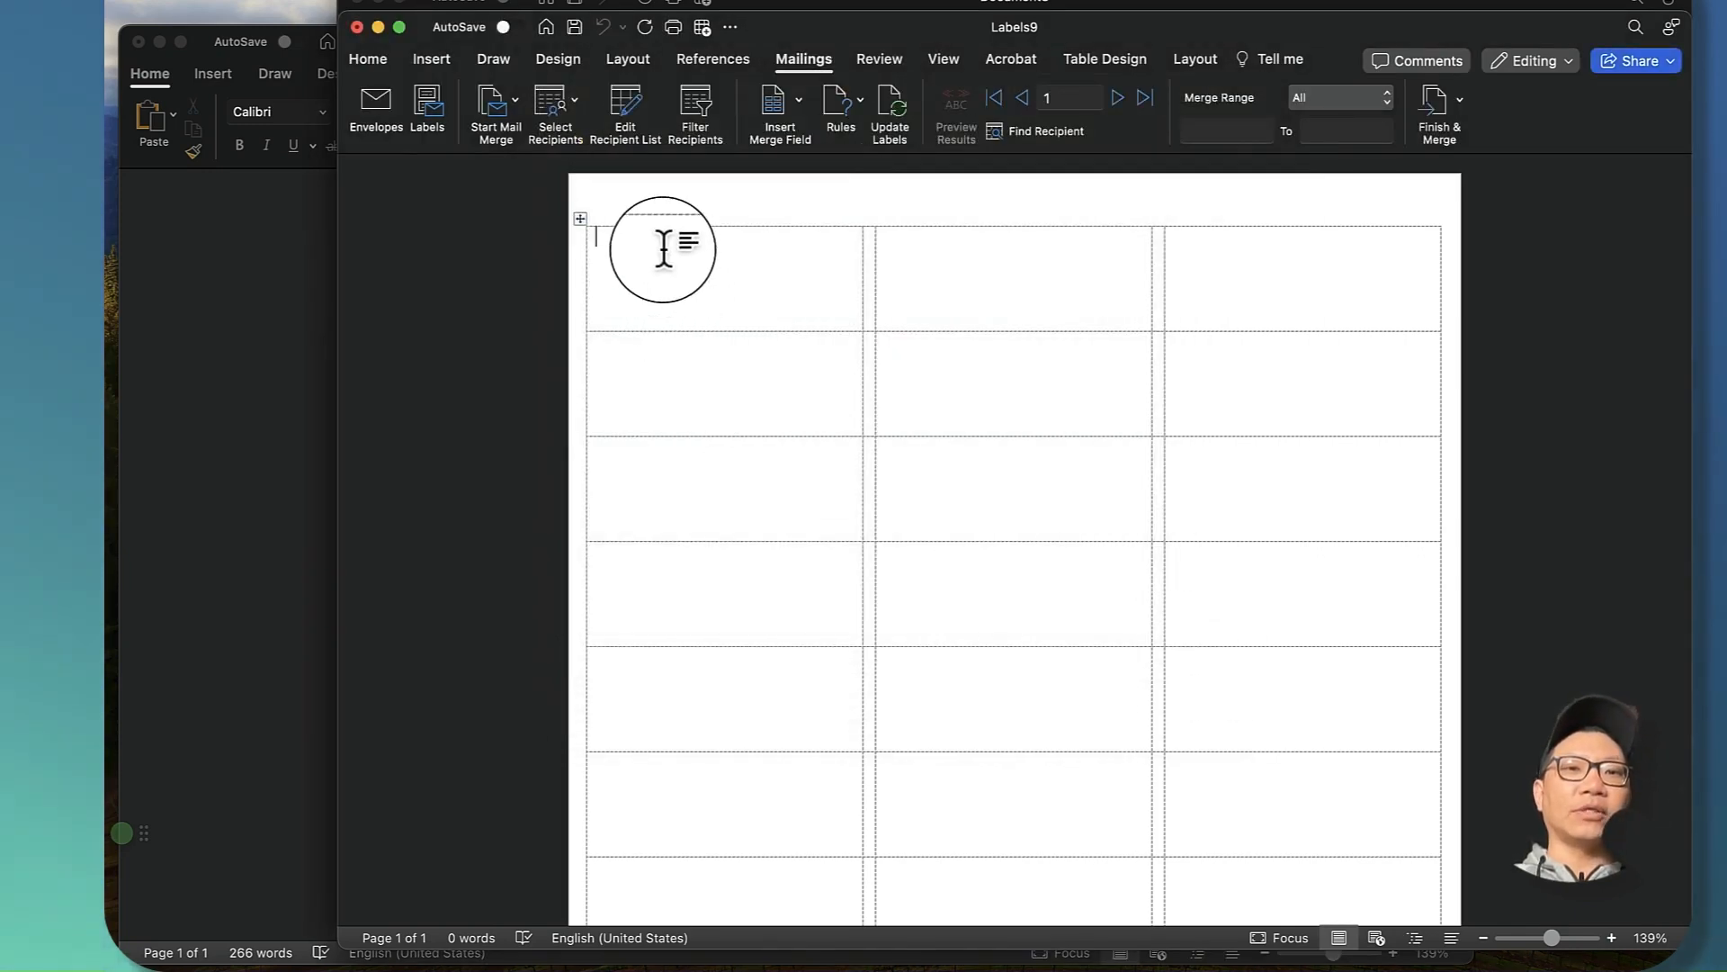
click(775, 112)
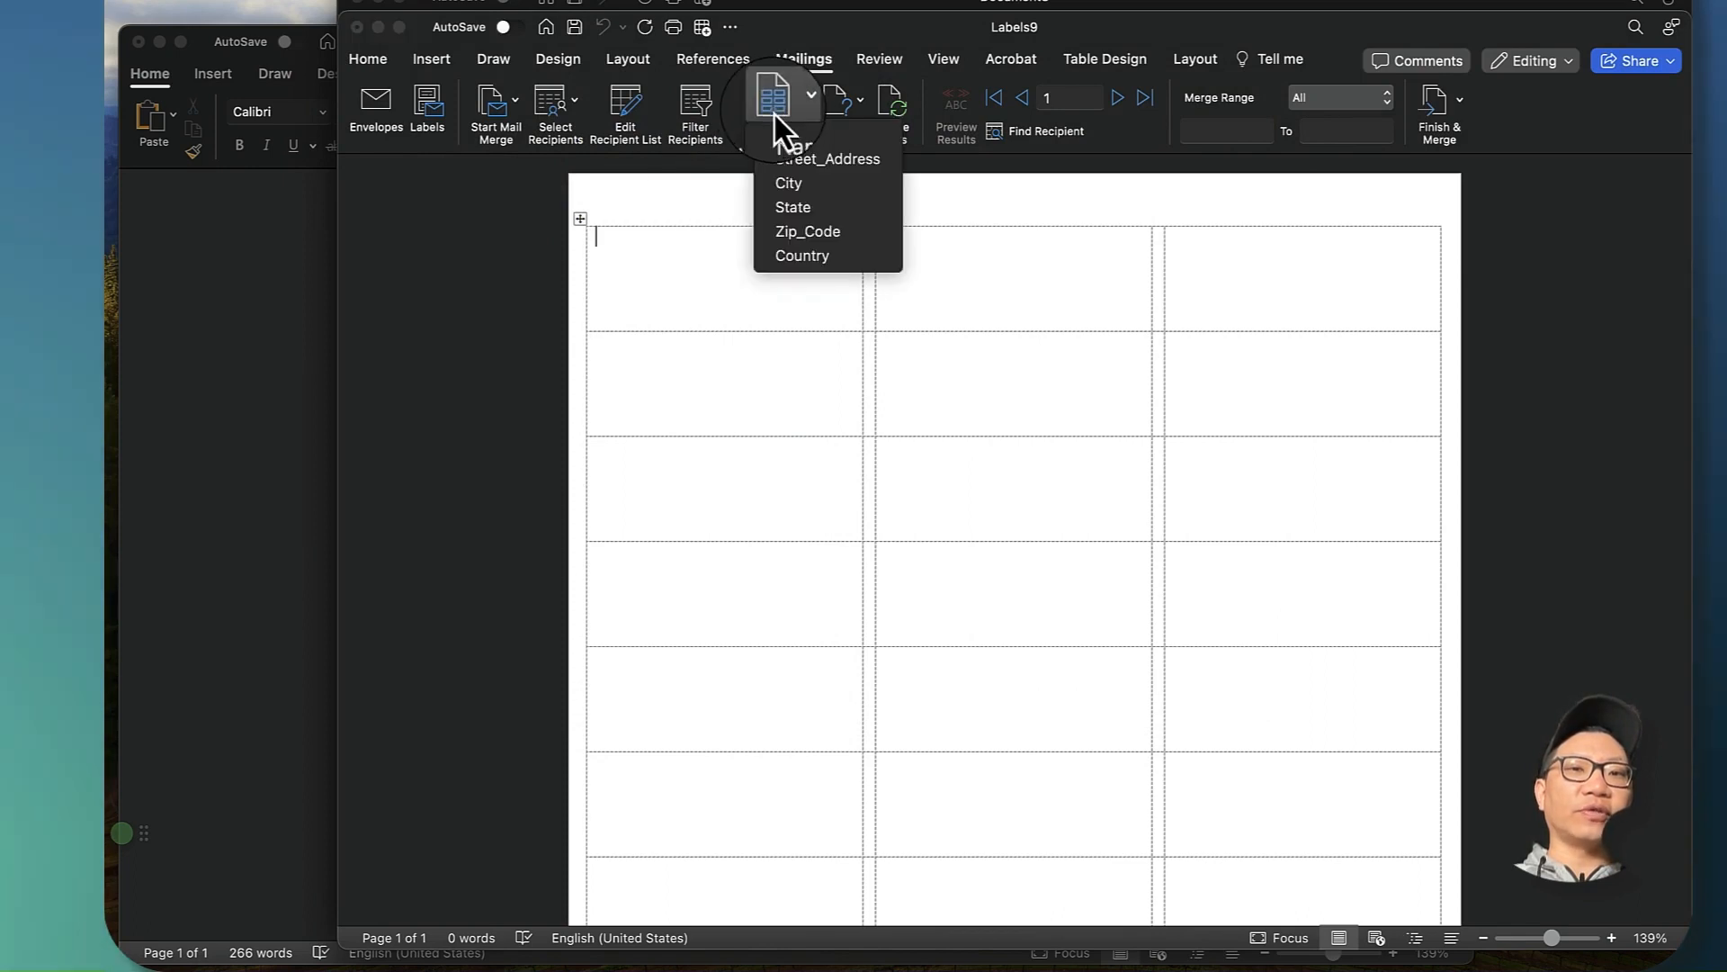
click(781, 138)
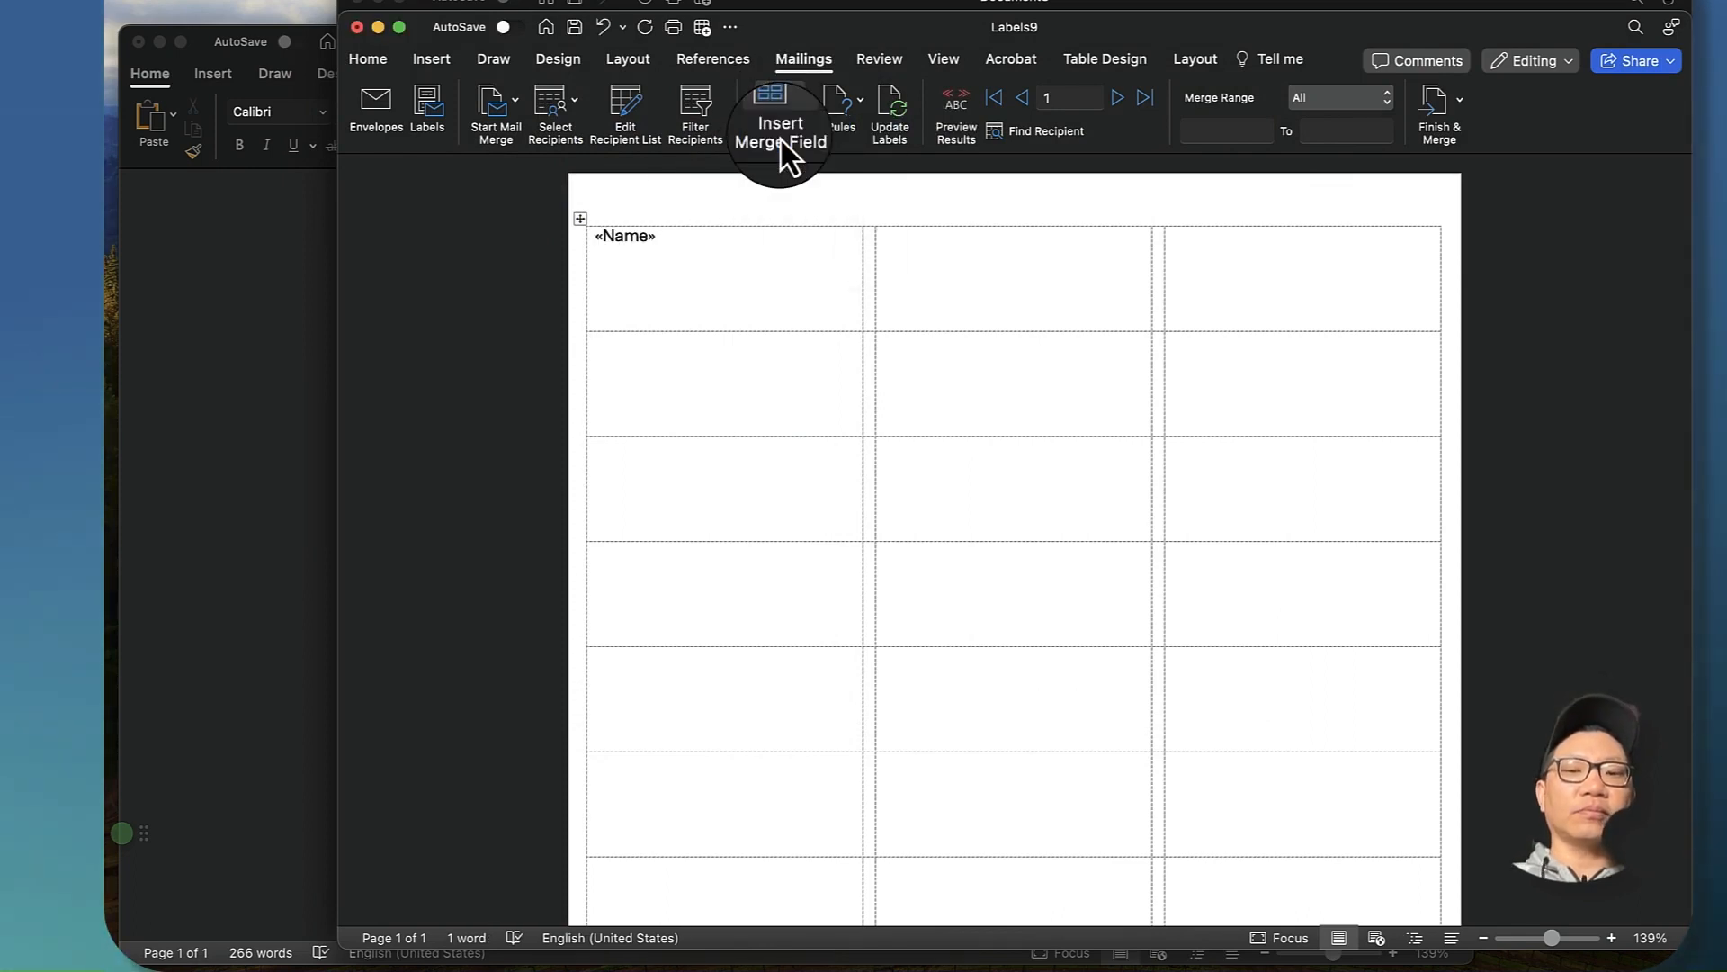
key(BackSpace)
key(BackSpace)
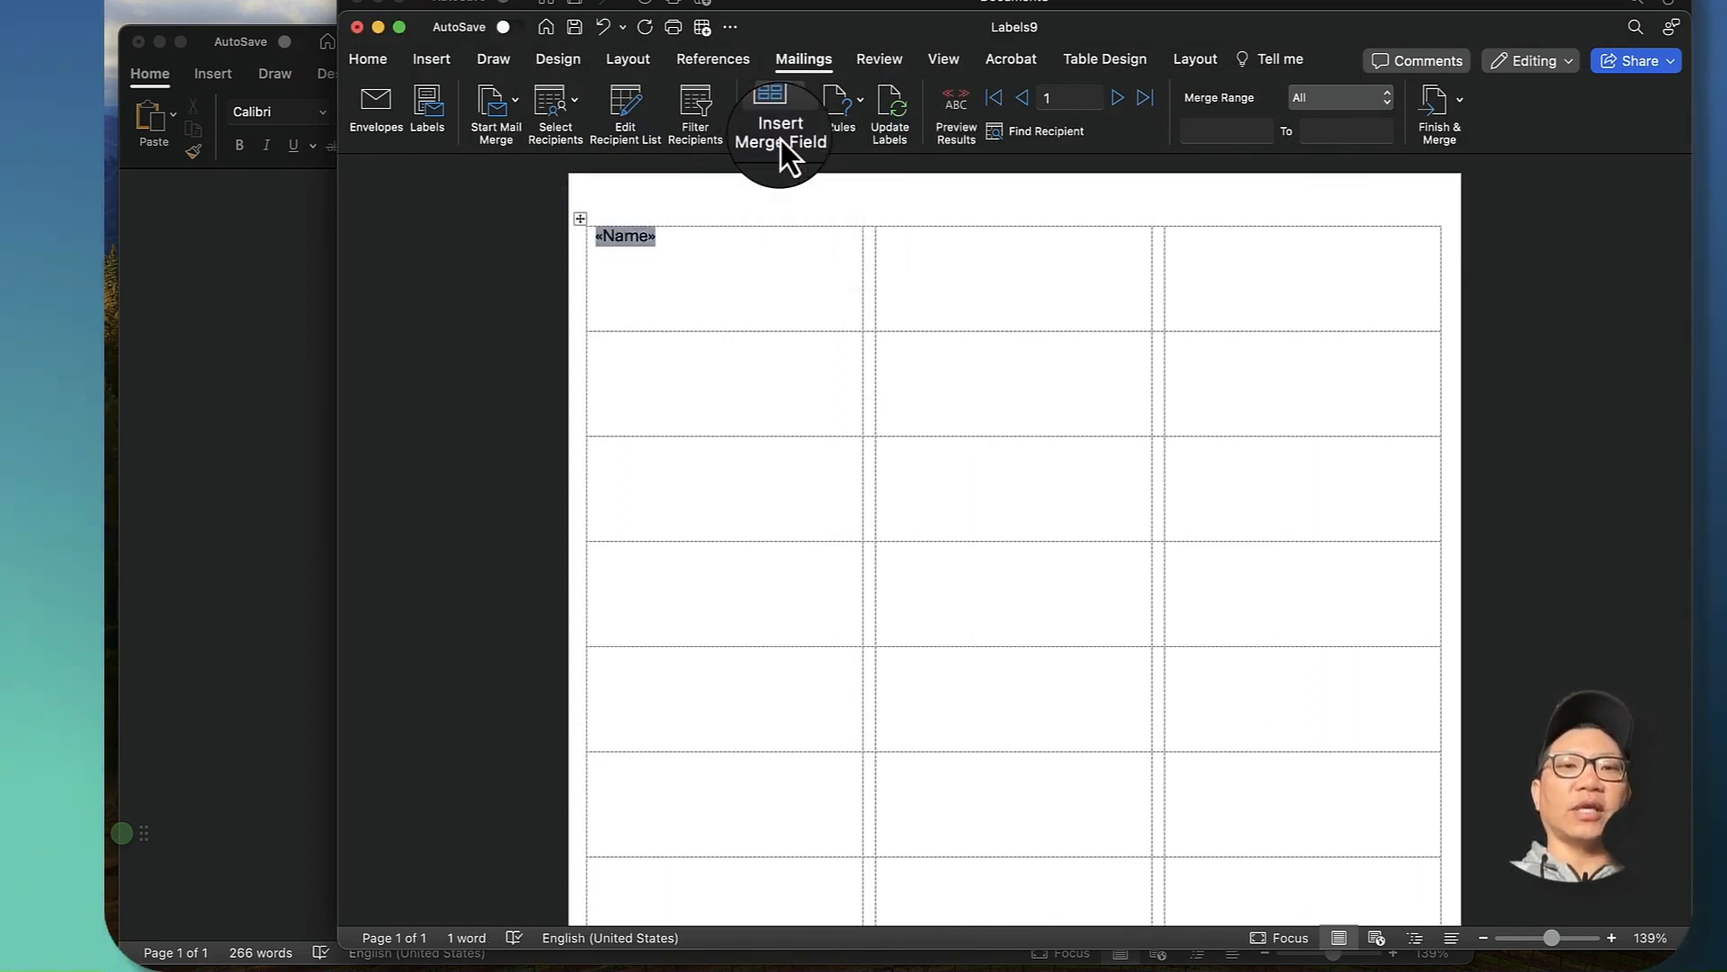
text(Name	Street Address	City	State	Zip Code)
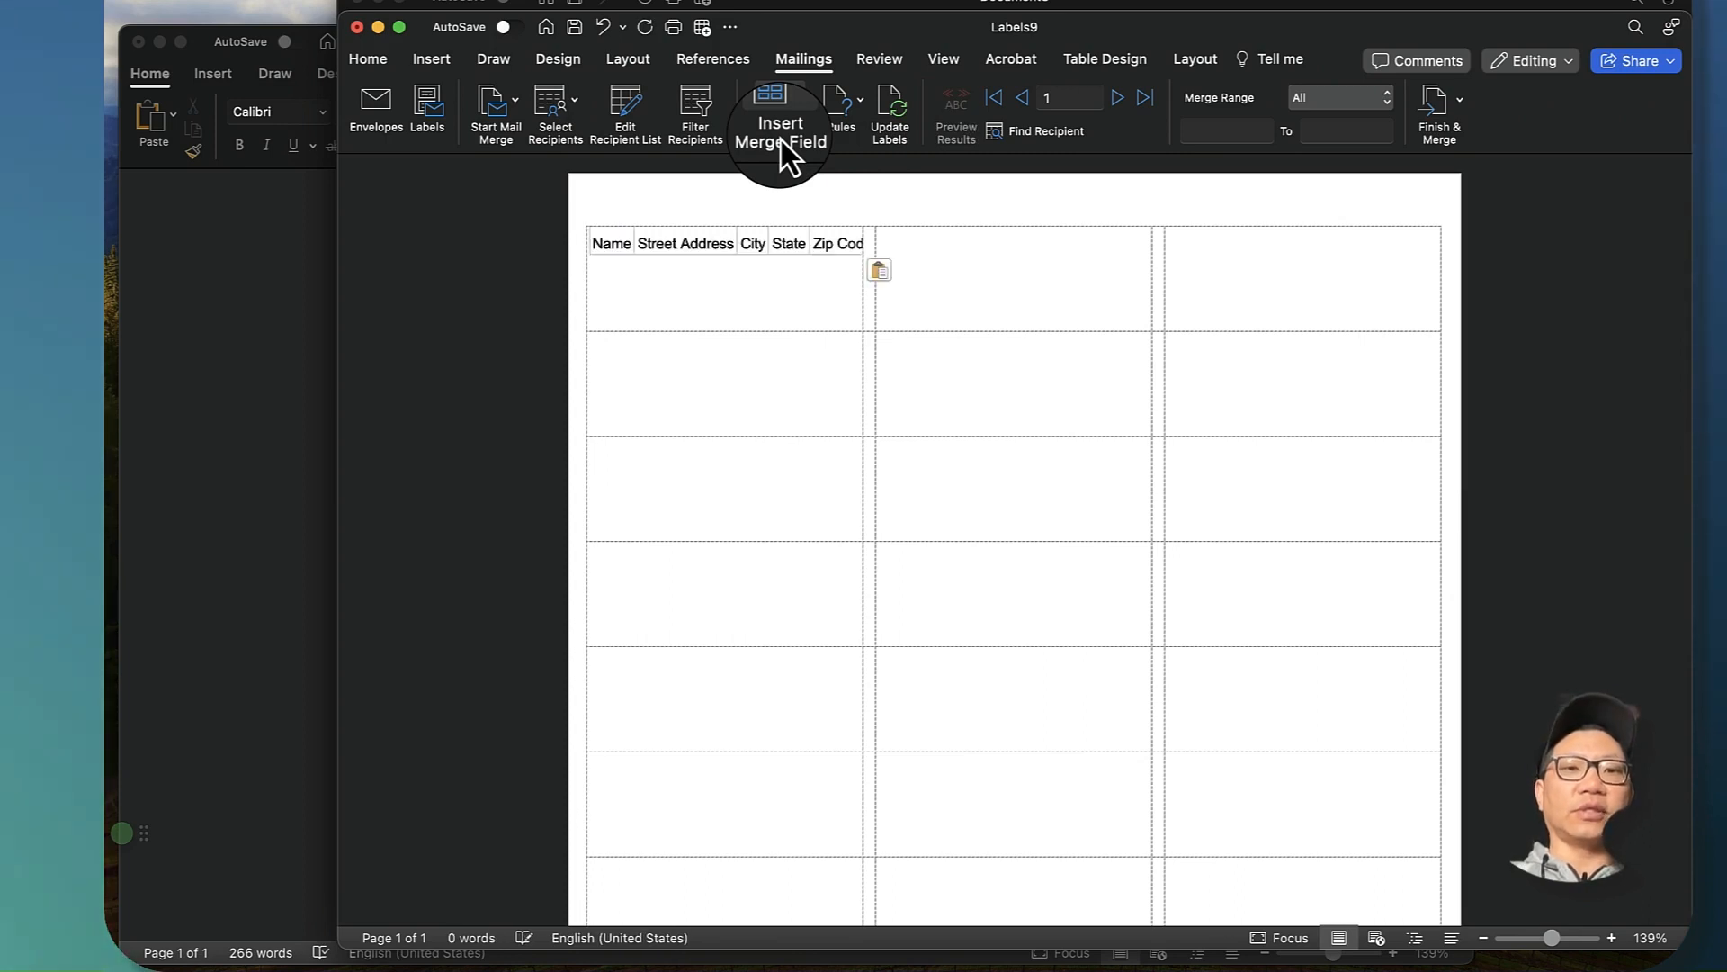
key(super+z)
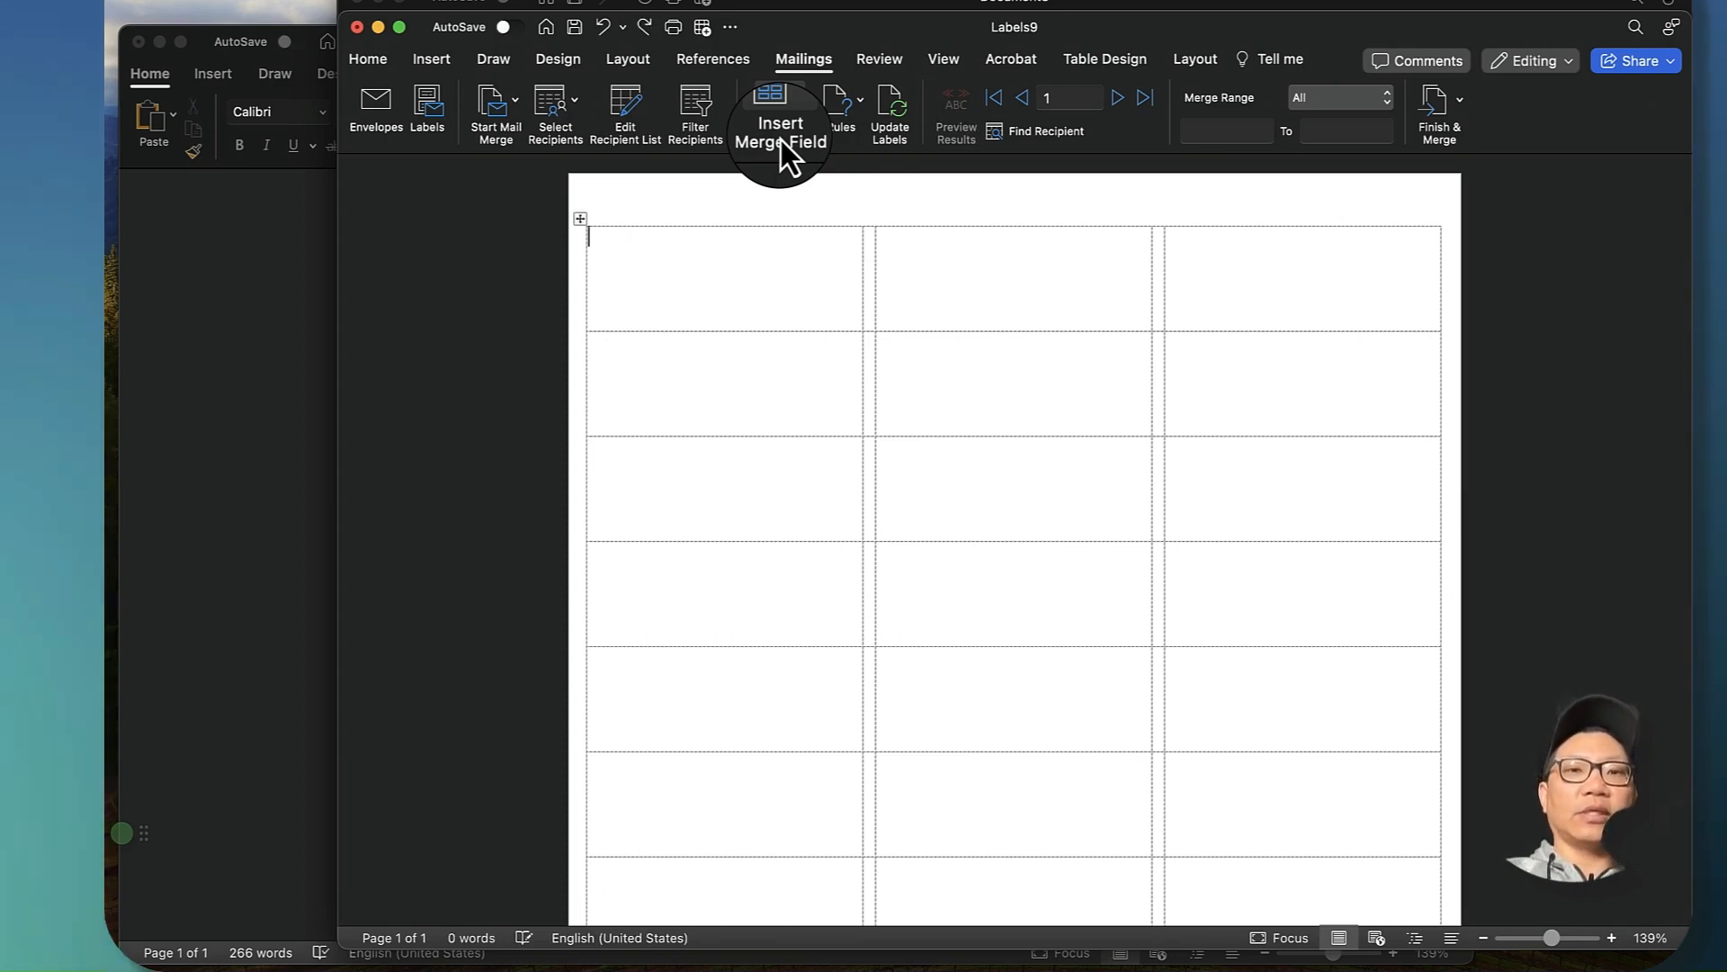
Insert the Name and Street_Address merge fields on separate lines in the first label, followed by a line break.
click(781, 139)
click(779, 135)
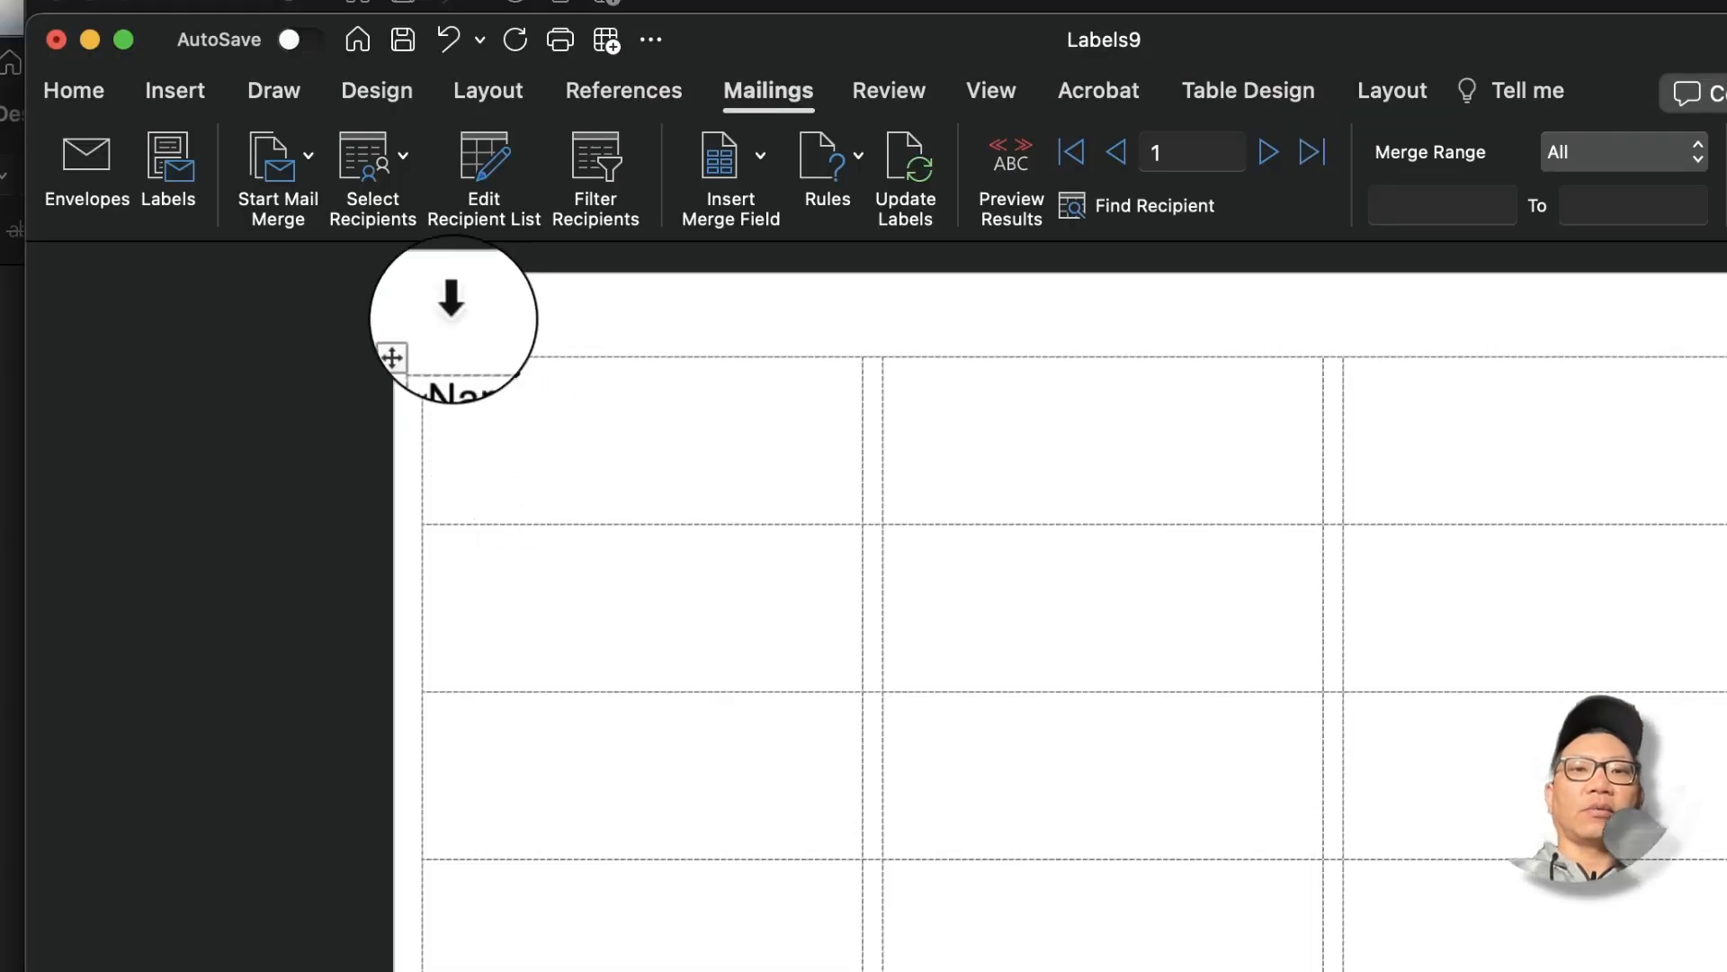
click(759, 158)
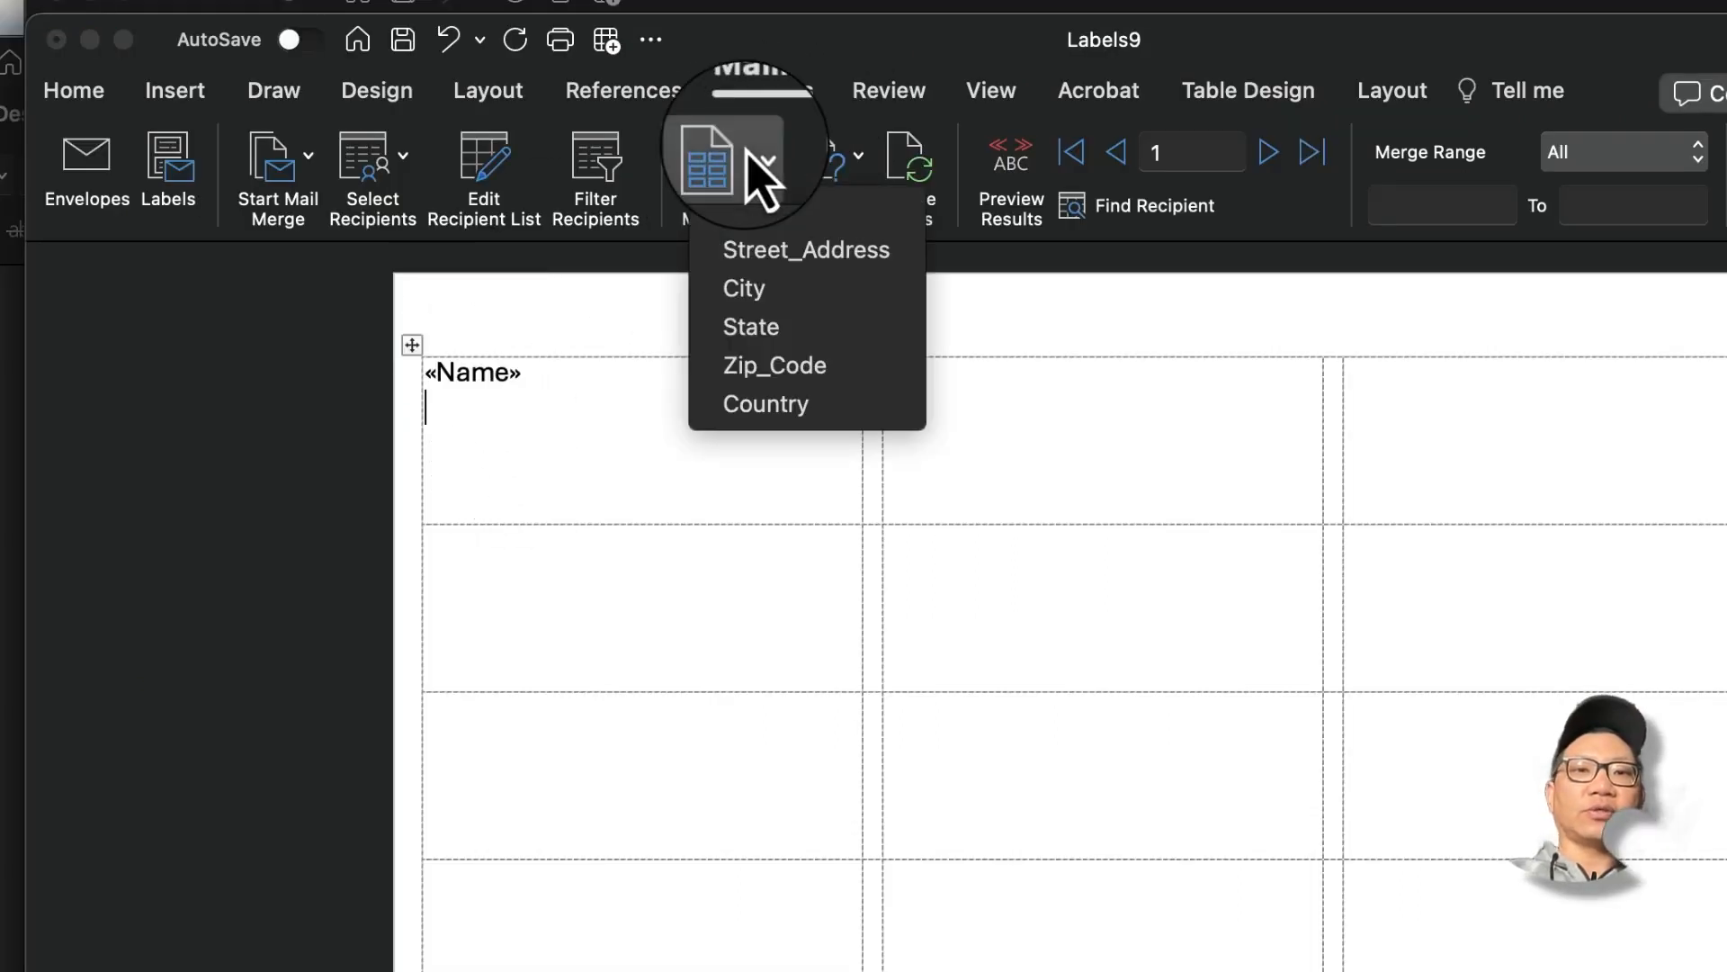
click(770, 253)
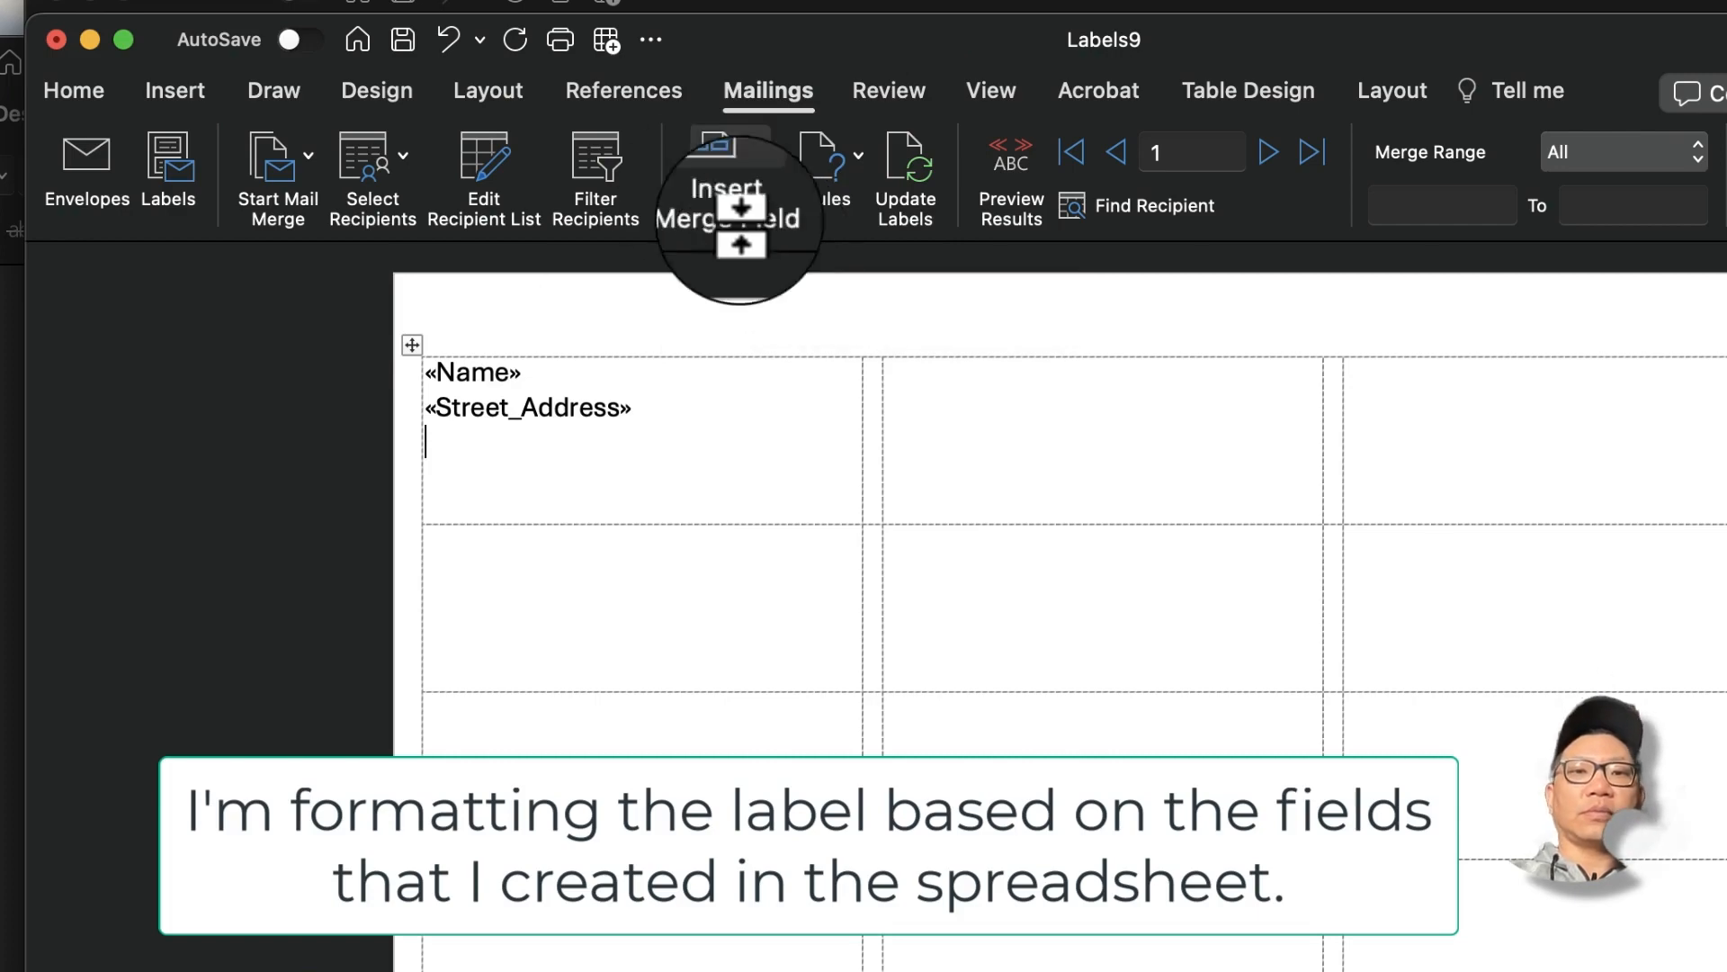
key(shift+Return)
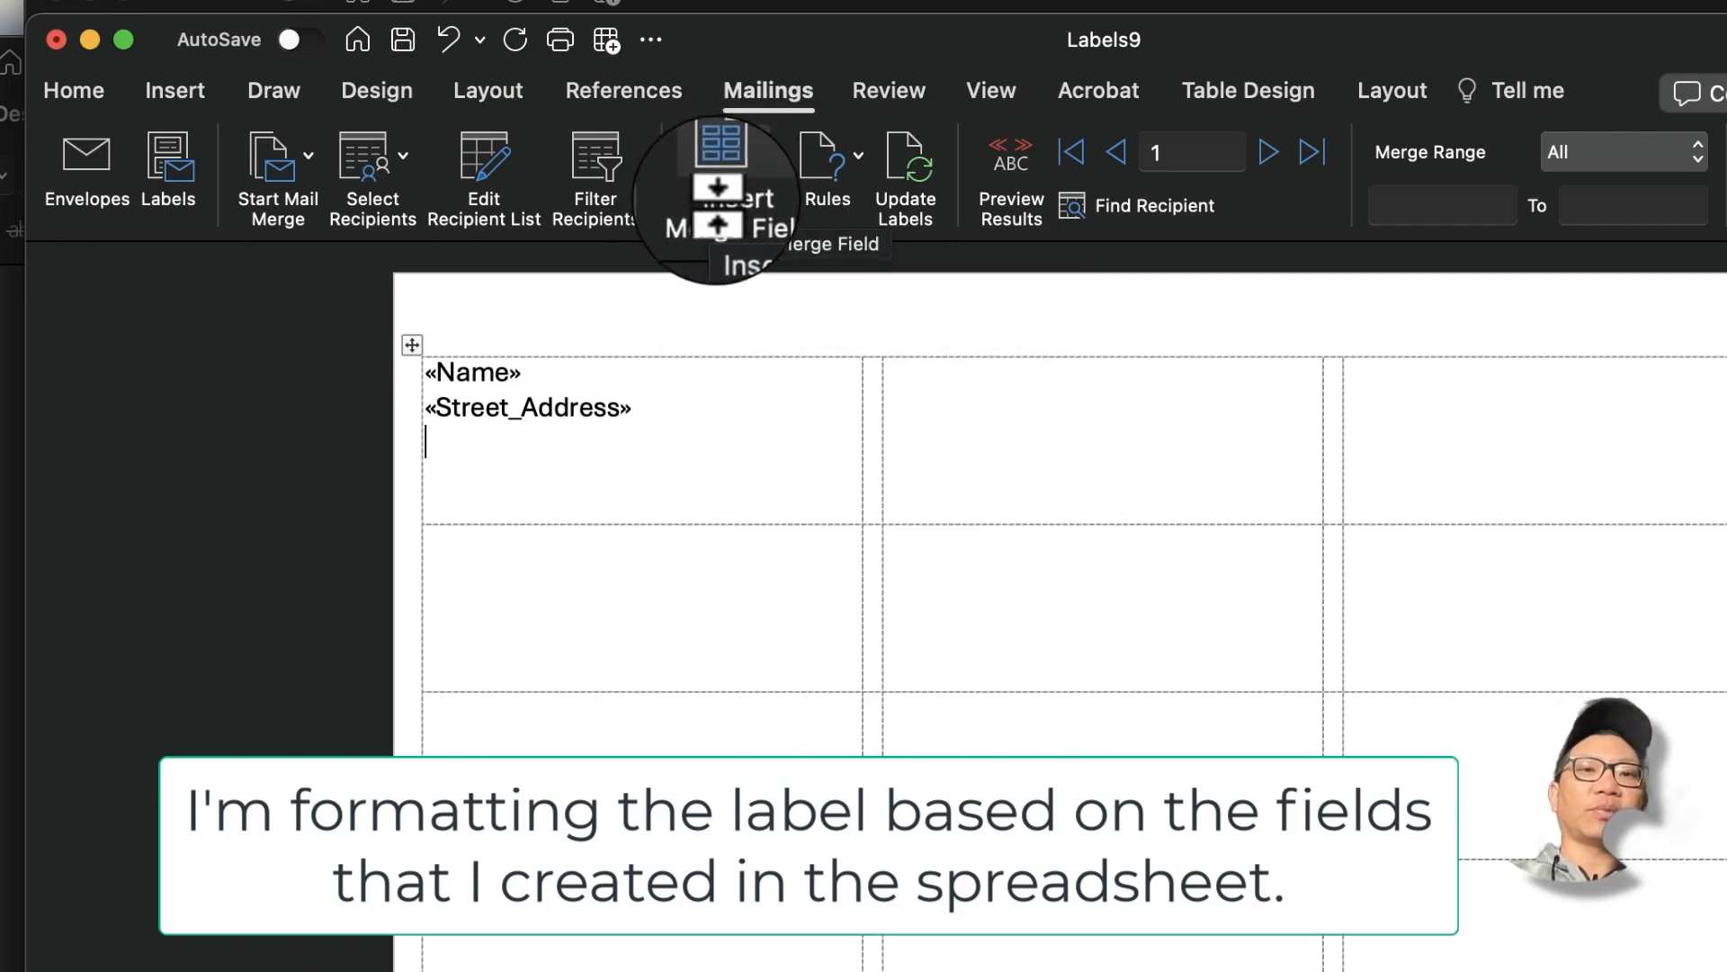
Insert the City, State and Zip_Code merge fields on the first label's third line, with a comma after City and a space after State.
click(732, 186)
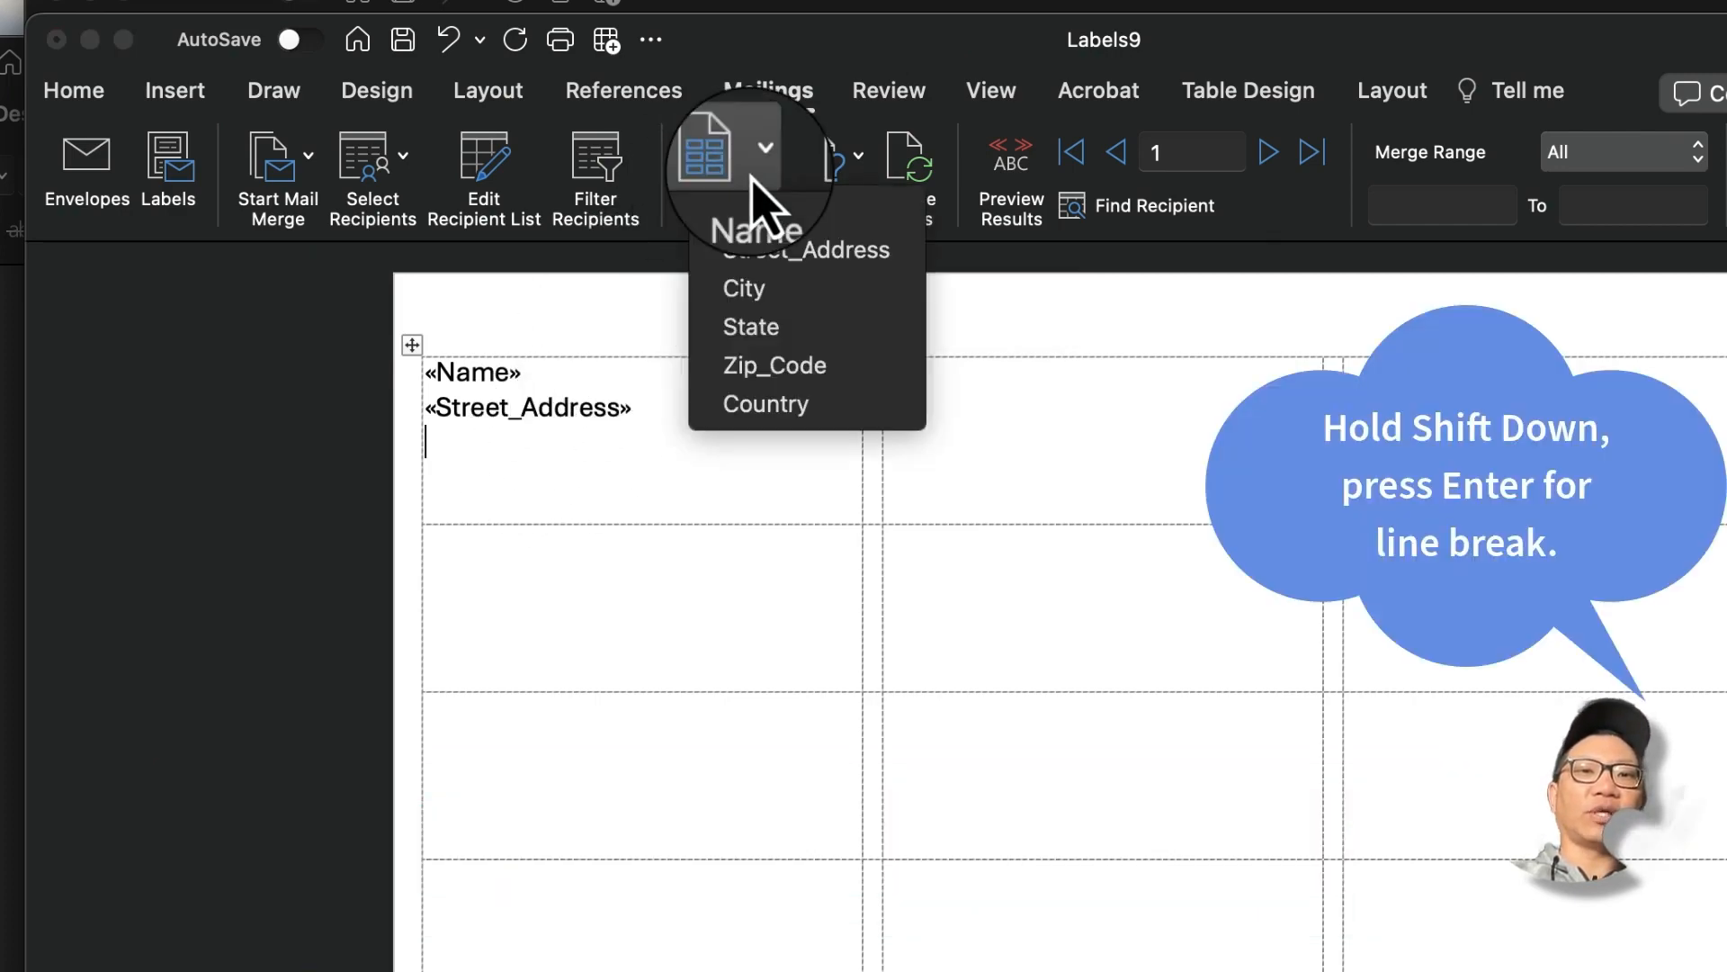
click(764, 290)
text(,)
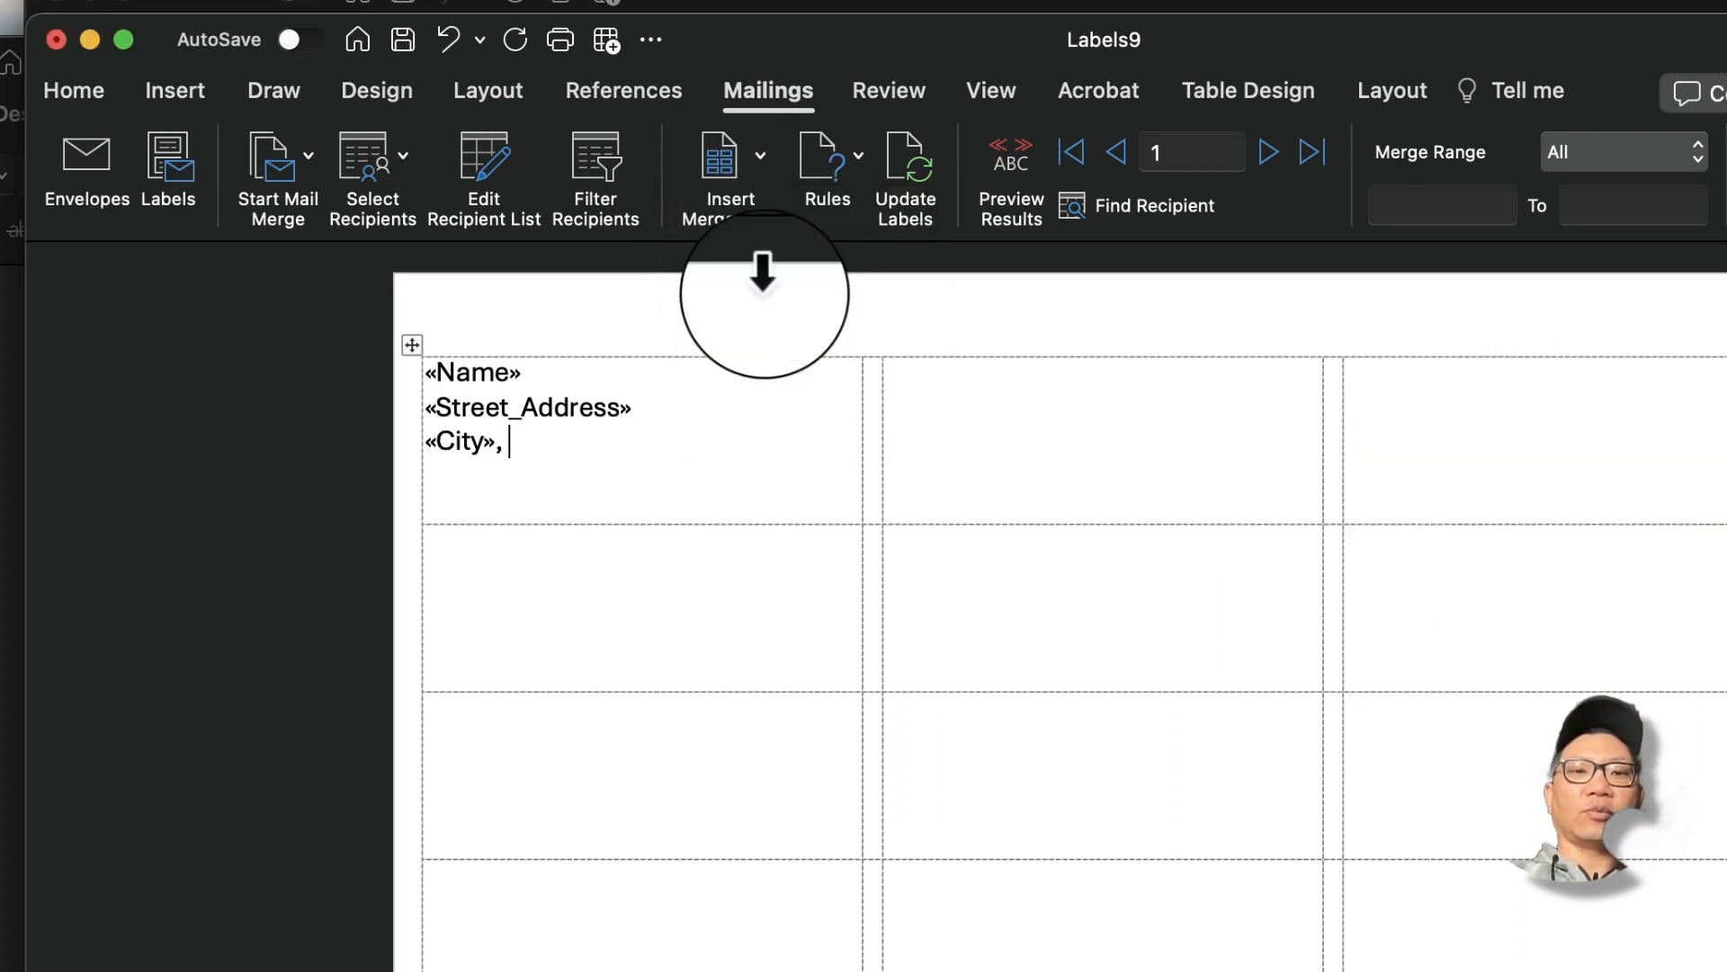
click(732, 191)
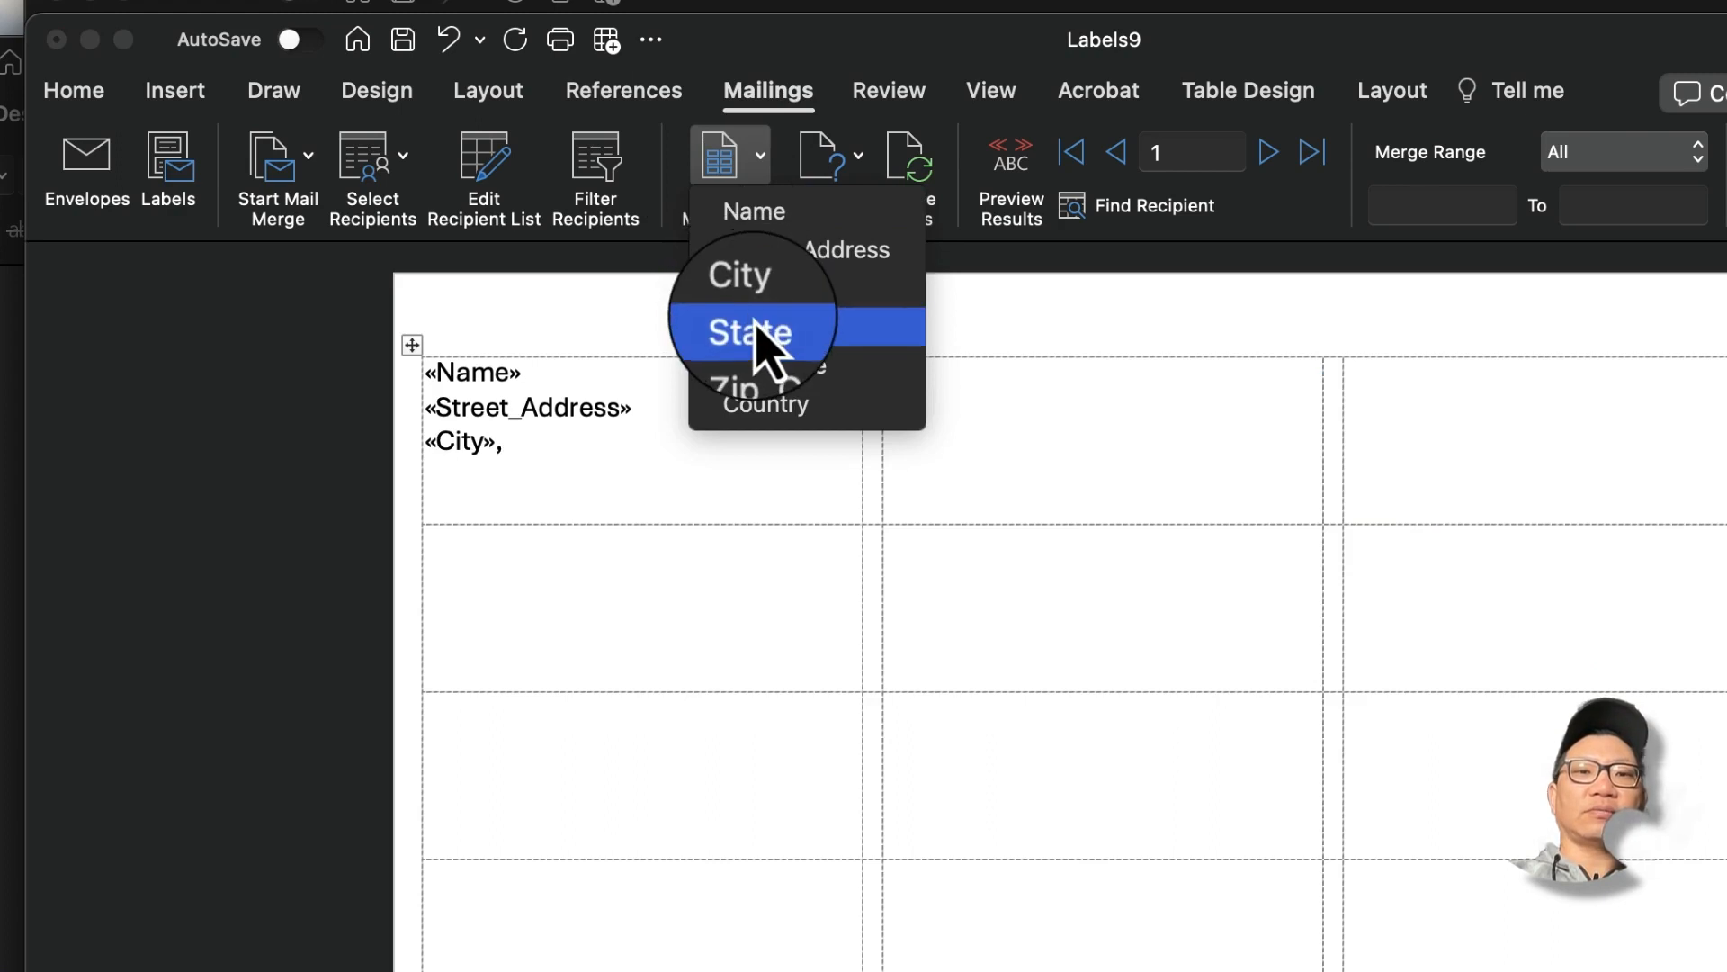
click(770, 336)
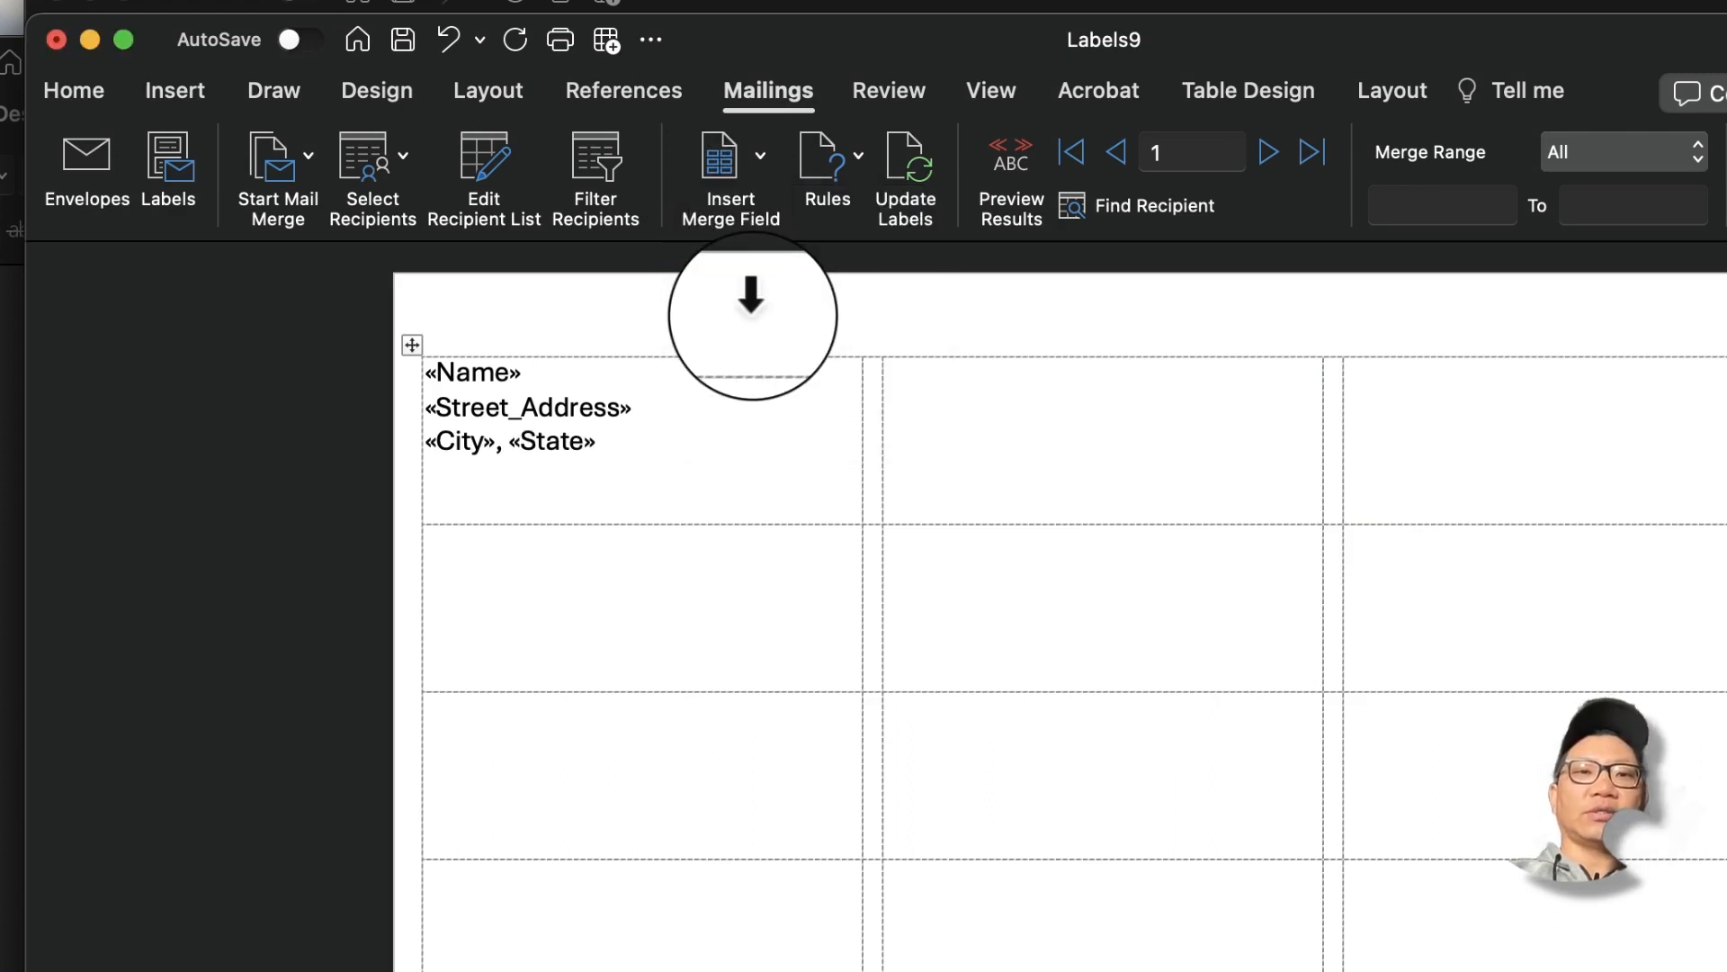
click(732, 184)
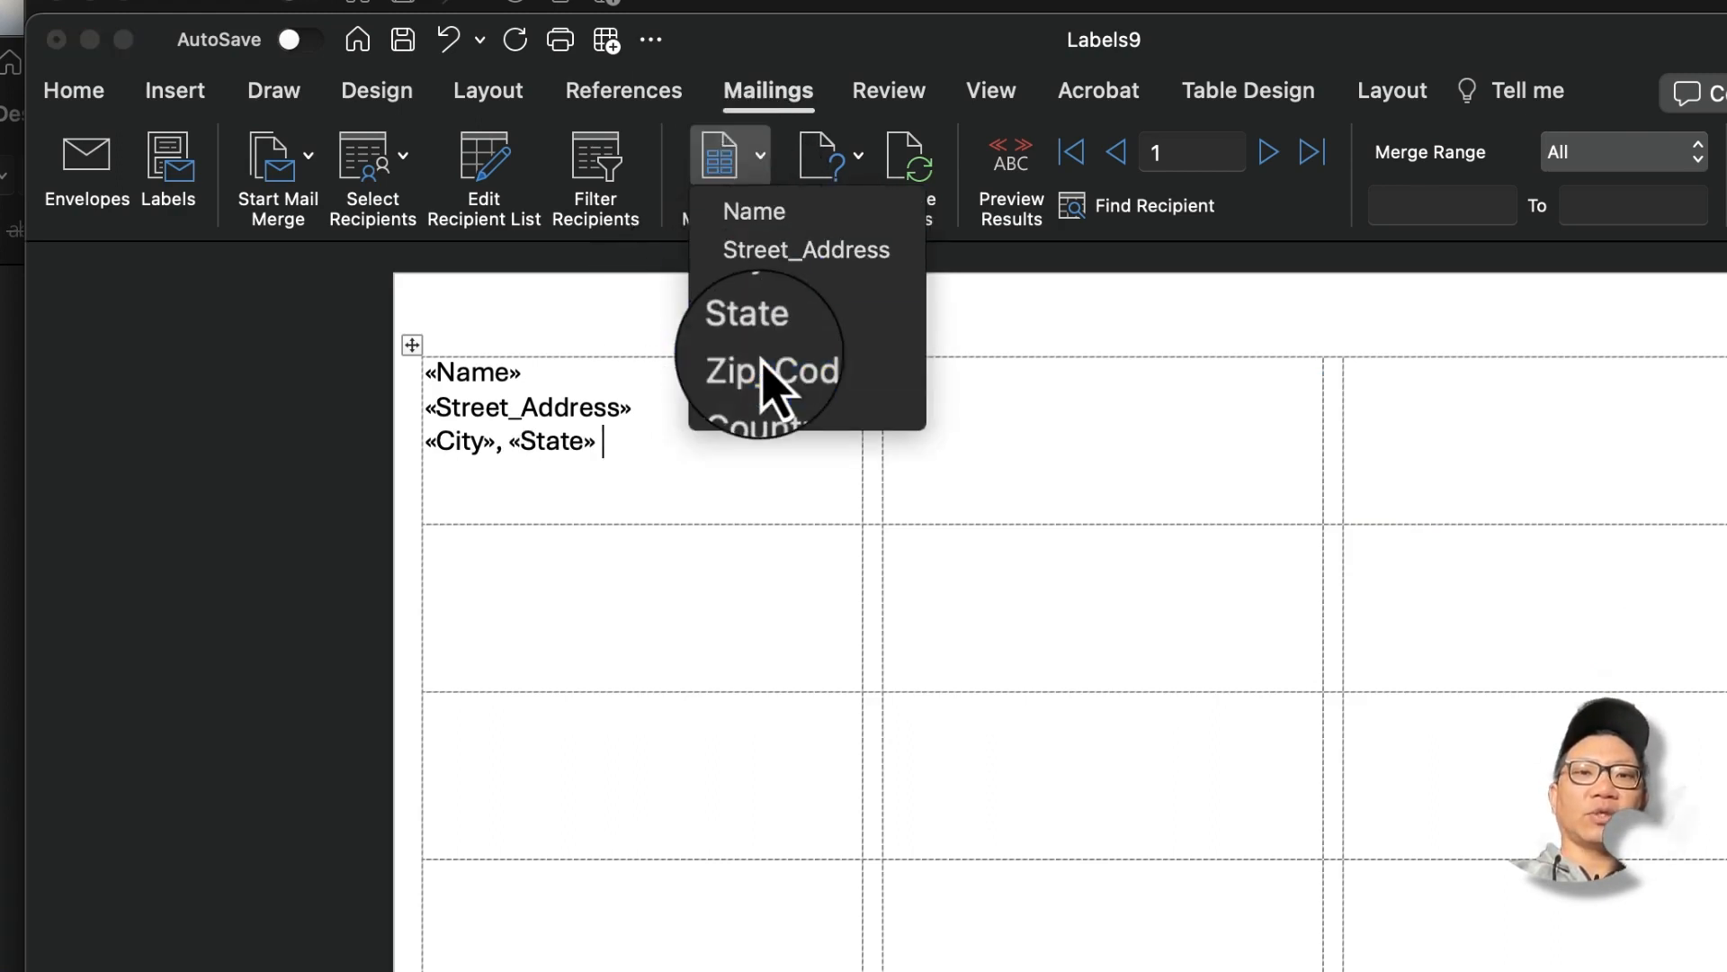
click(772, 371)
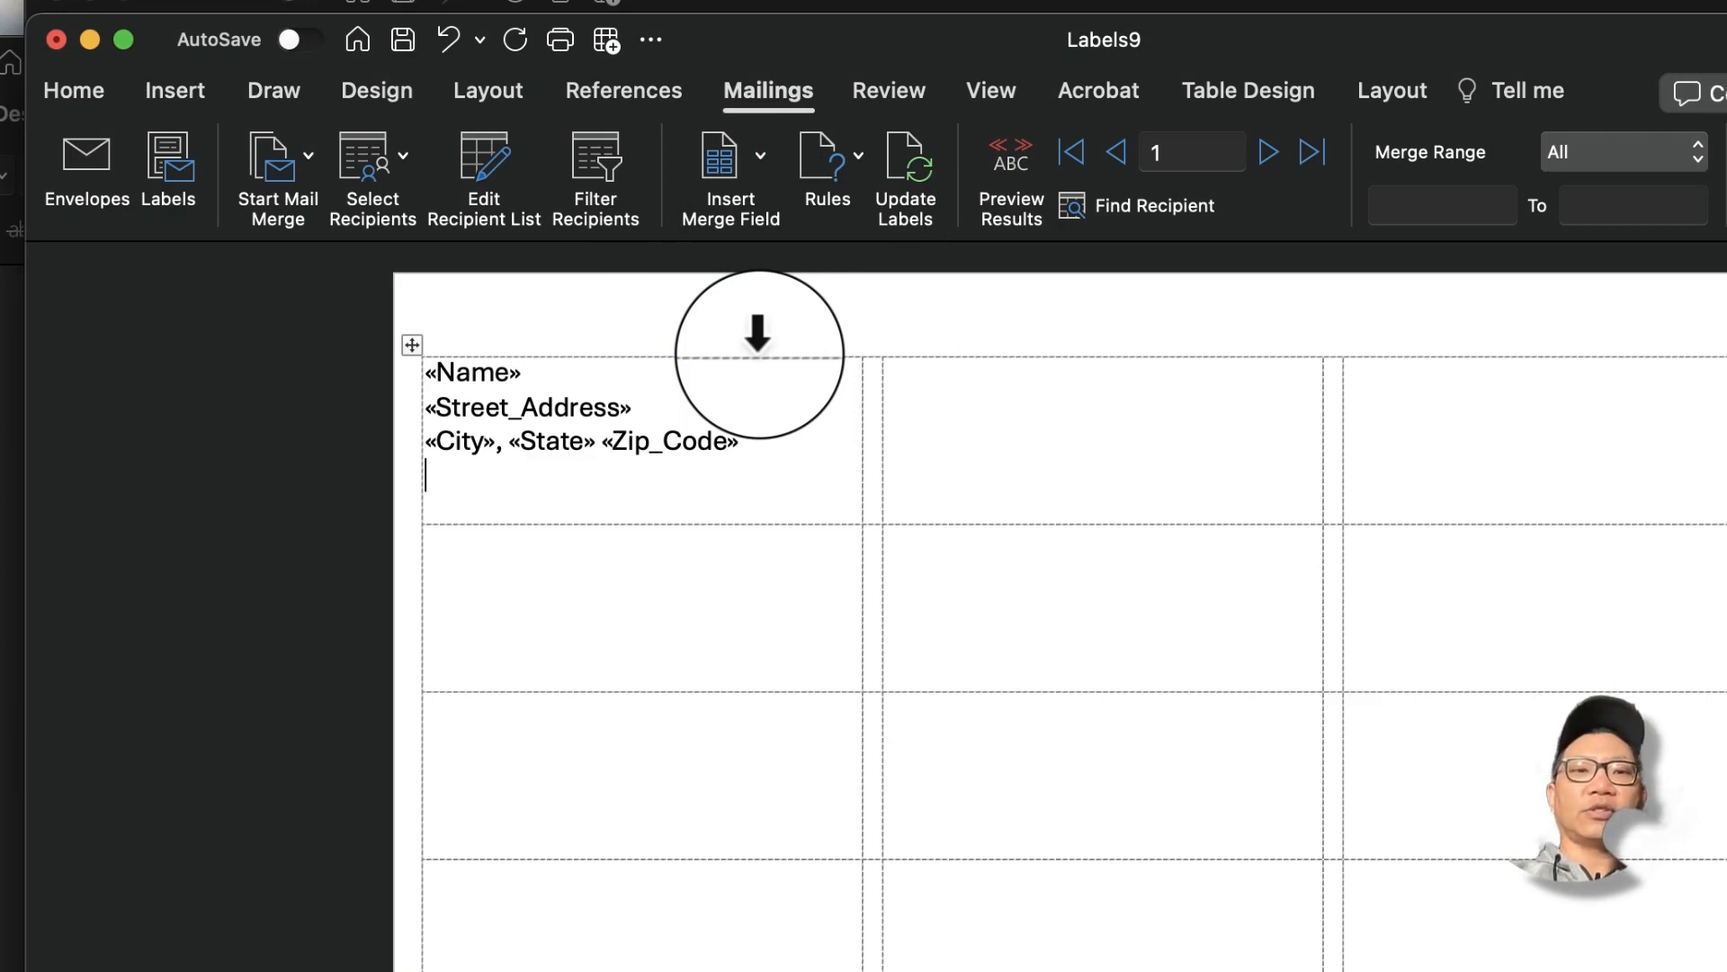
Insert the Country merge field on a new line below the City, State and Zip_Code fields.
key(Return)
click(733, 171)
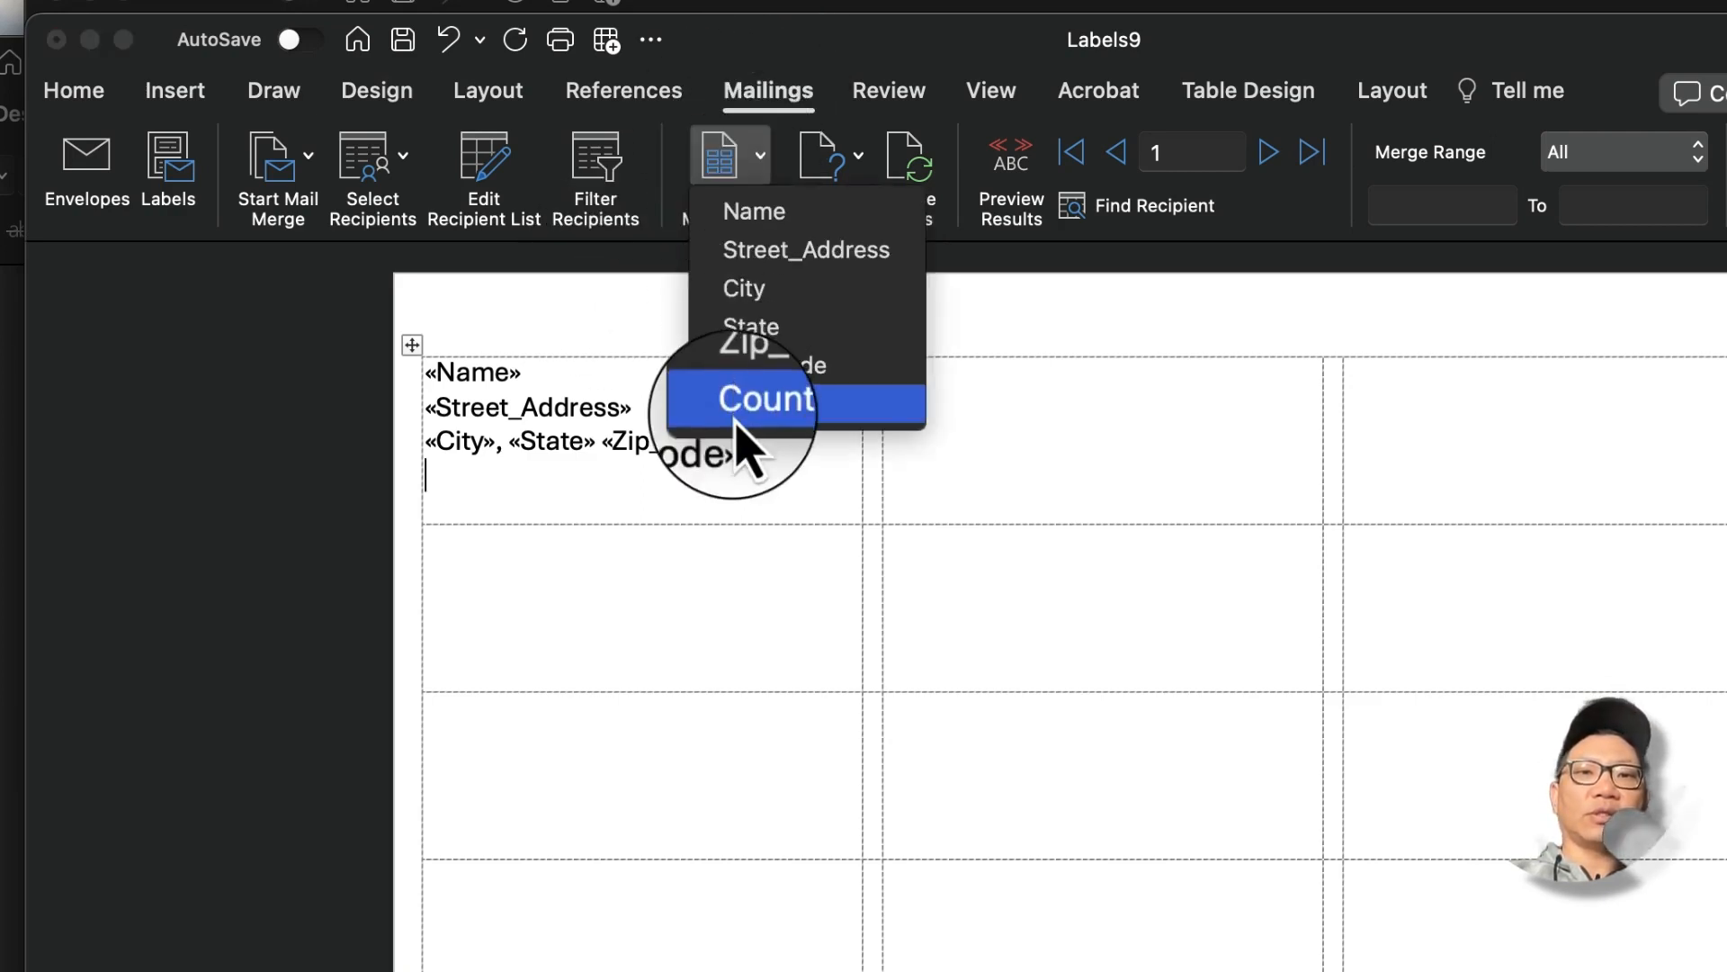
click(744, 403)
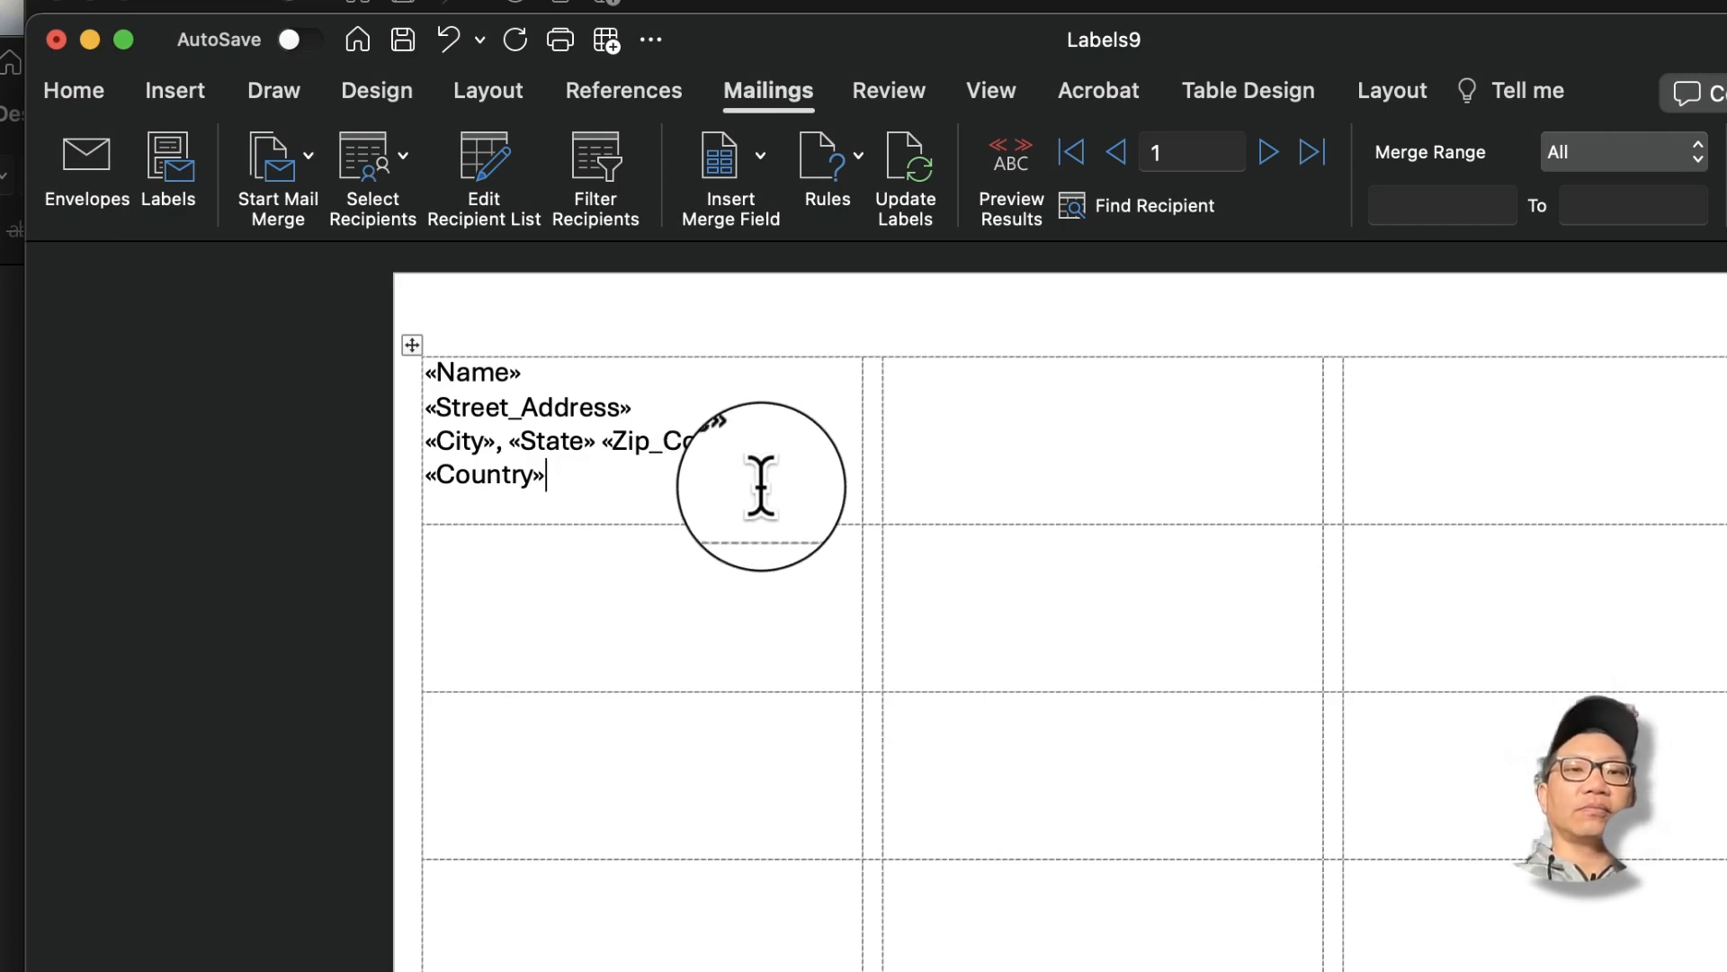
Update all labels to repeat the first label's merge-field layout across the sheet, and review the filled sheet.
click(746, 396)
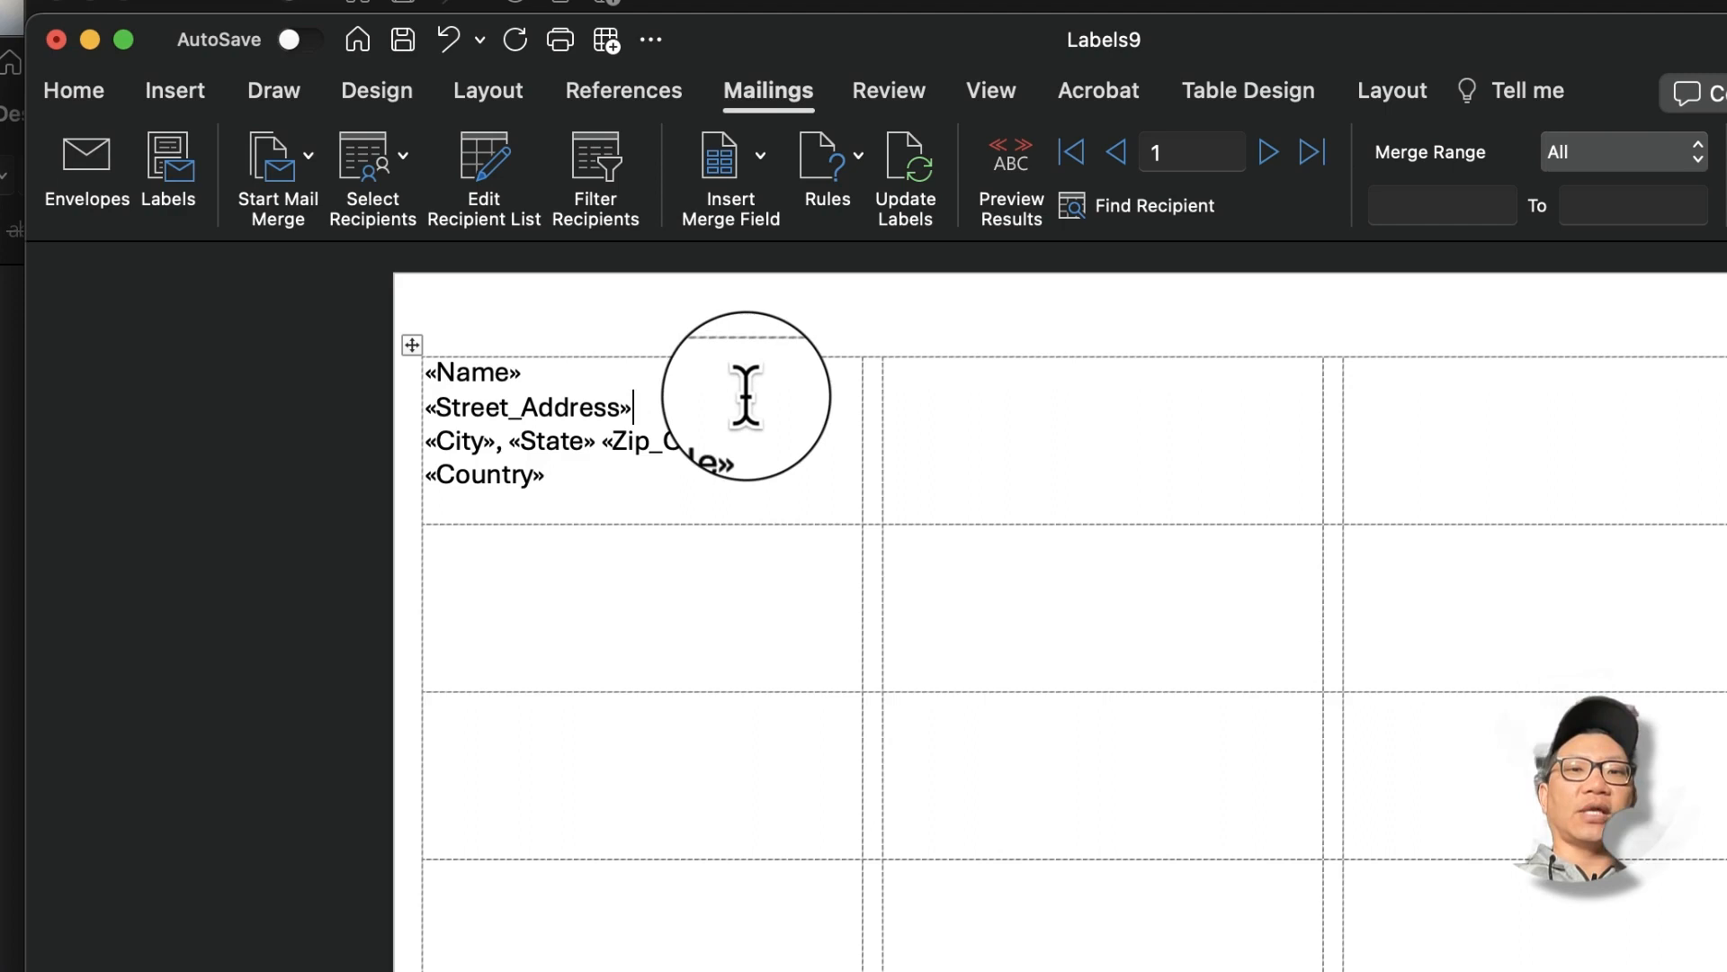
click(726, 472)
click(904, 180)
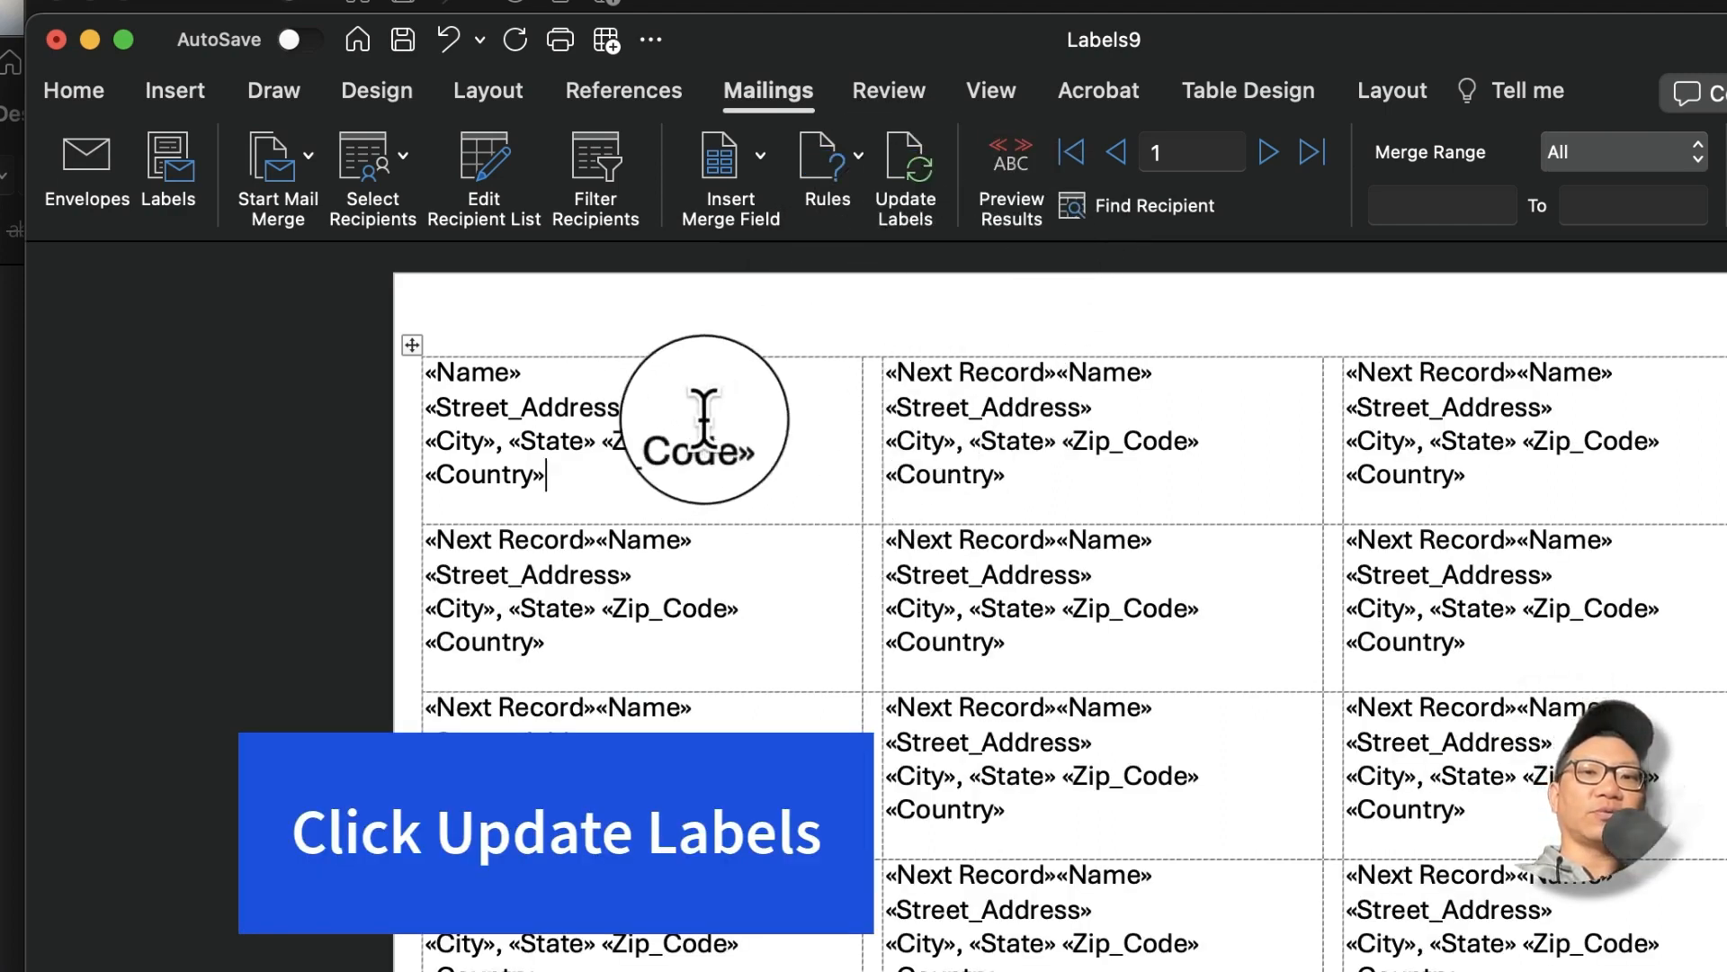
scroll(1293, 868, down, 5)
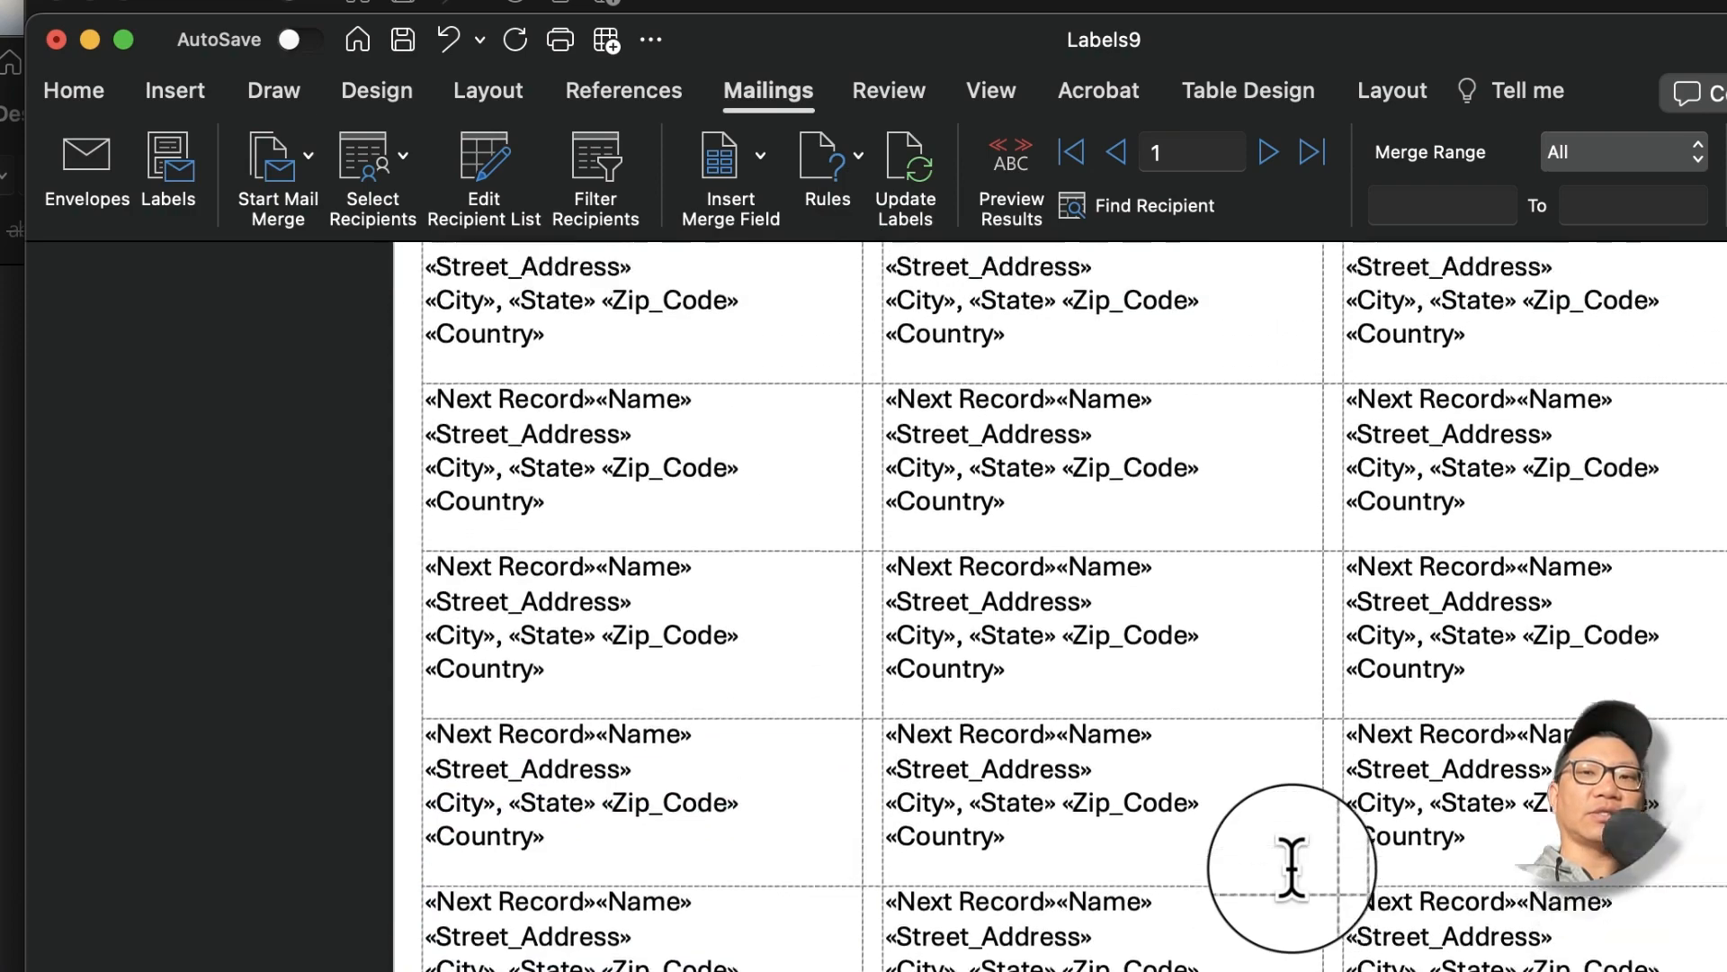
scroll(1292, 868, up, 3)
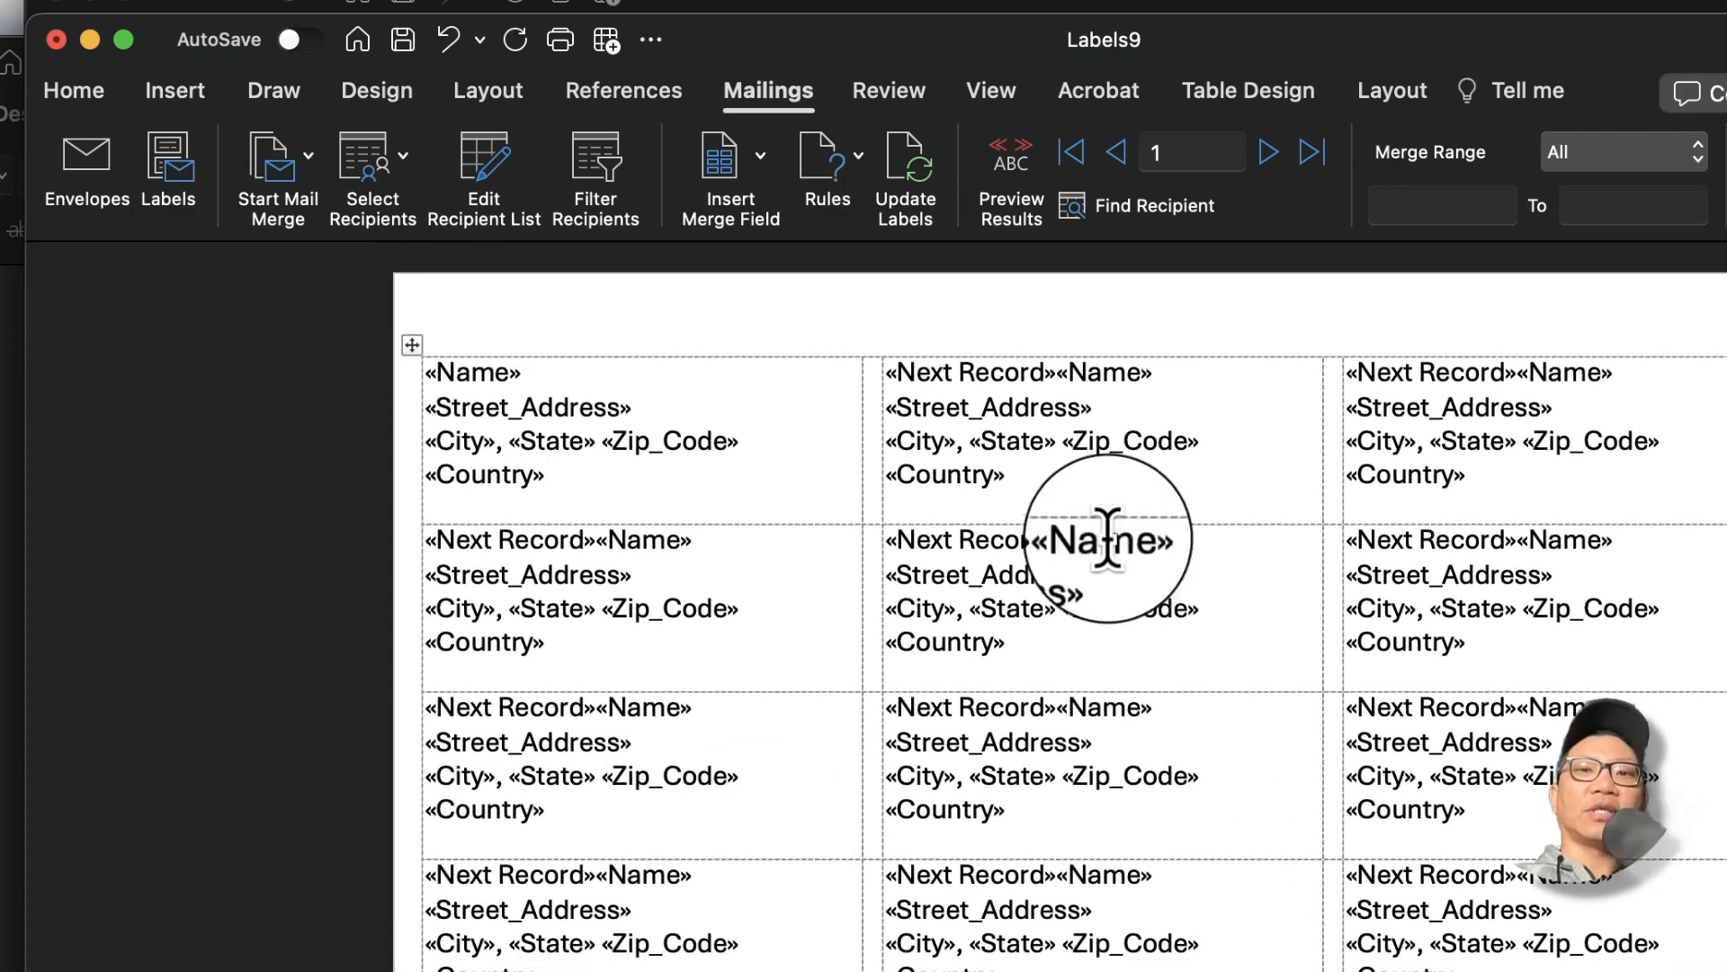
Preview the merge results so the labels show the recipients' actual names and addresses.
click(1014, 180)
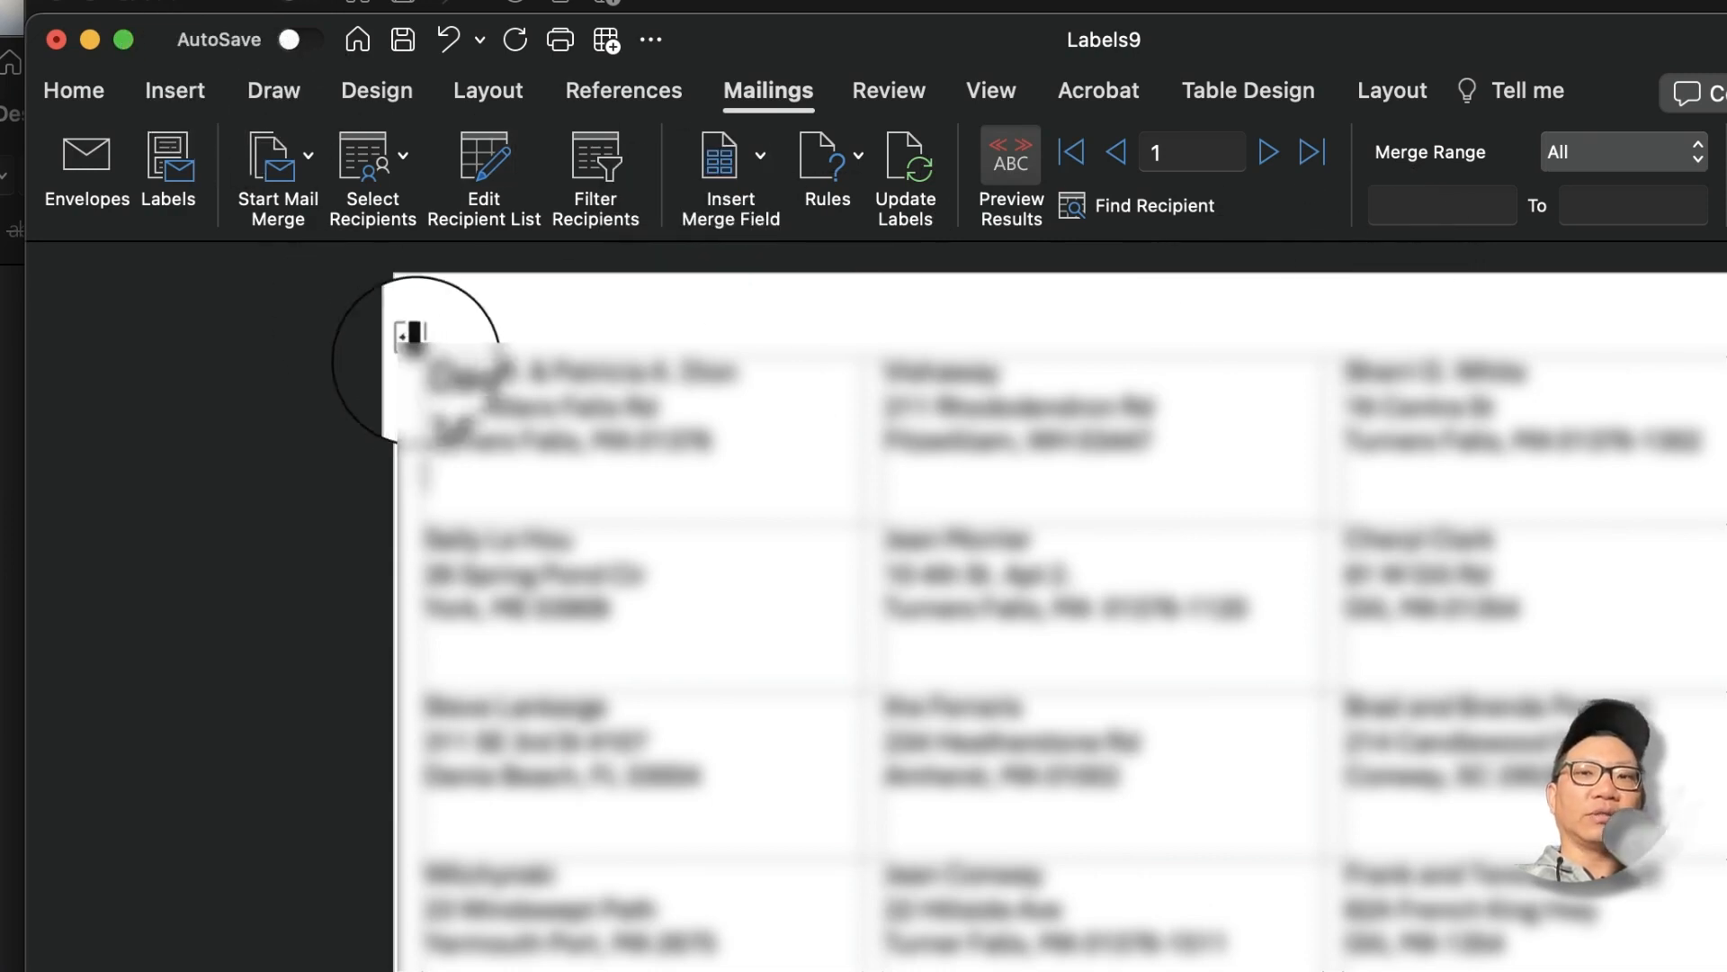
click(95, 92)
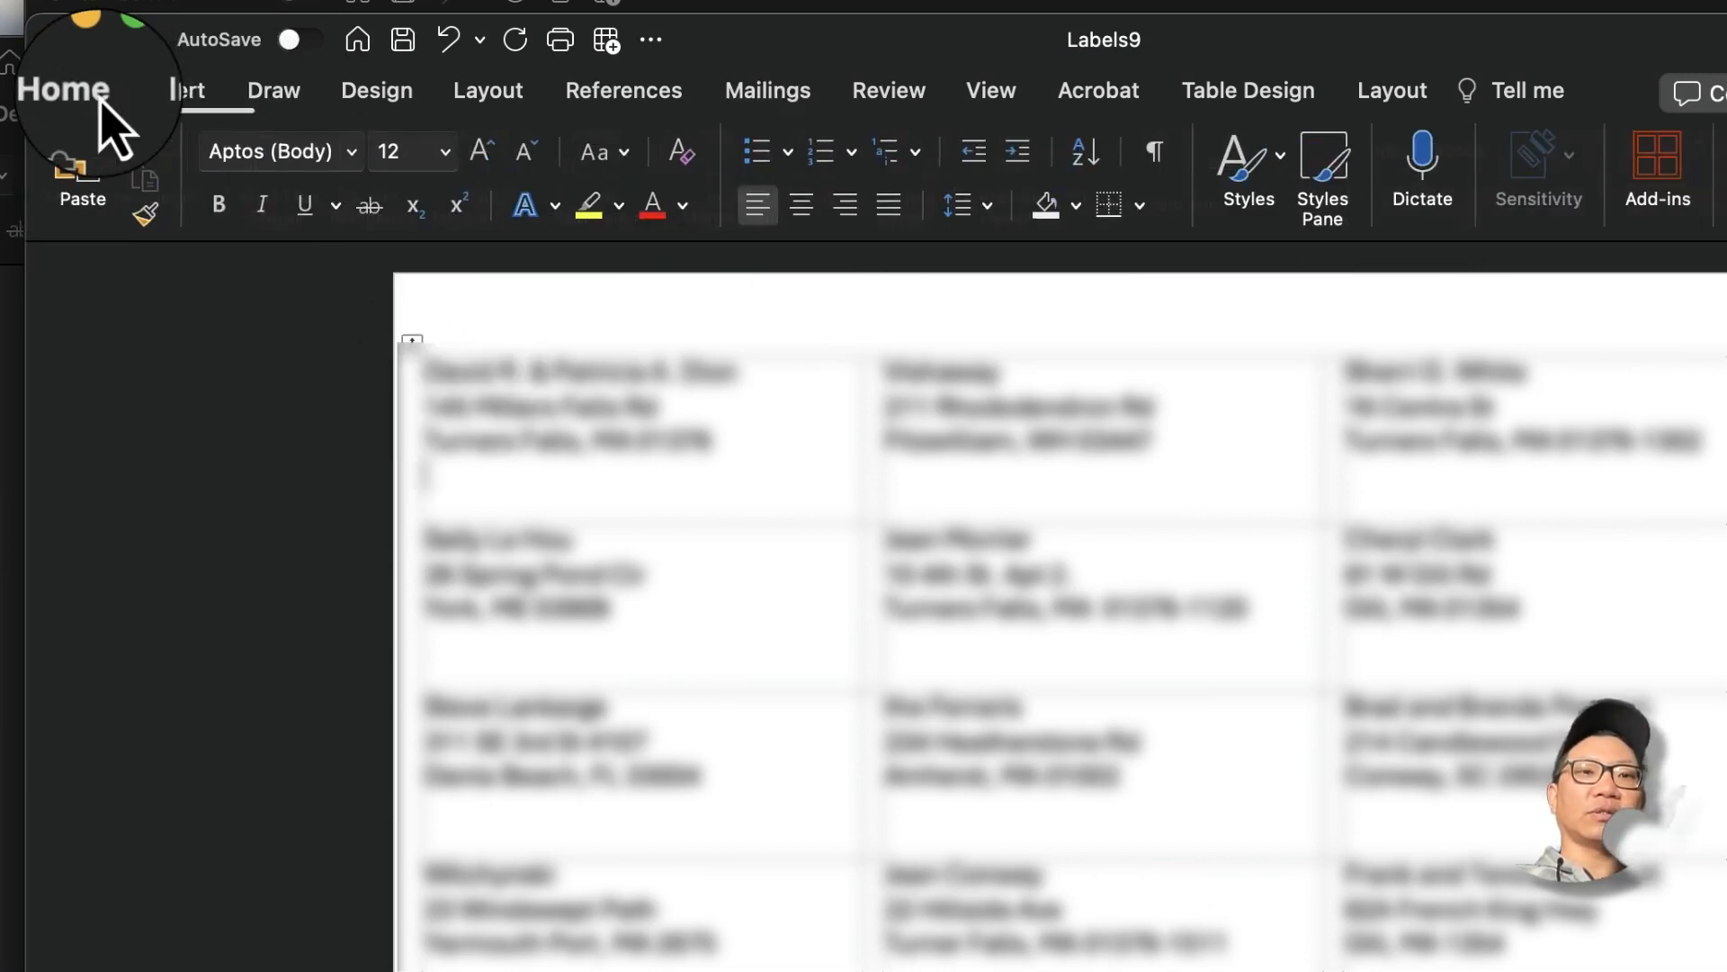
click(90, 94)
click(90, 93)
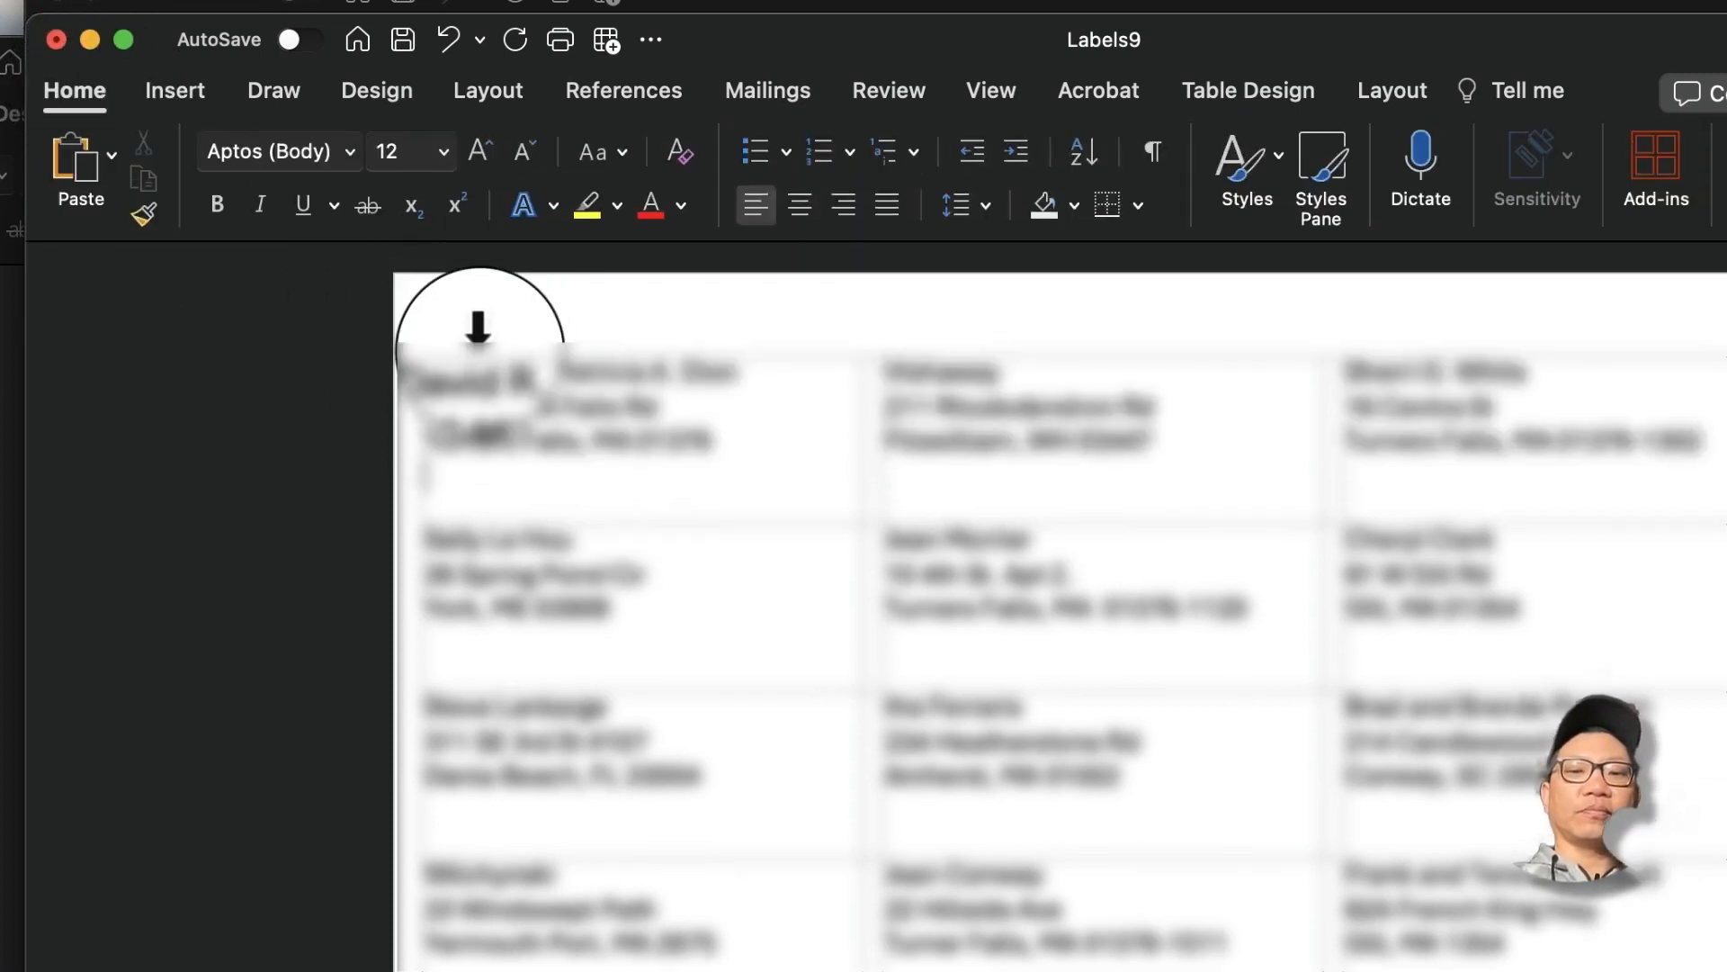
Save the previewed labels as the PDF file Labels9.pdf in the Dropbox folder from the print dialog.
key(super+p)
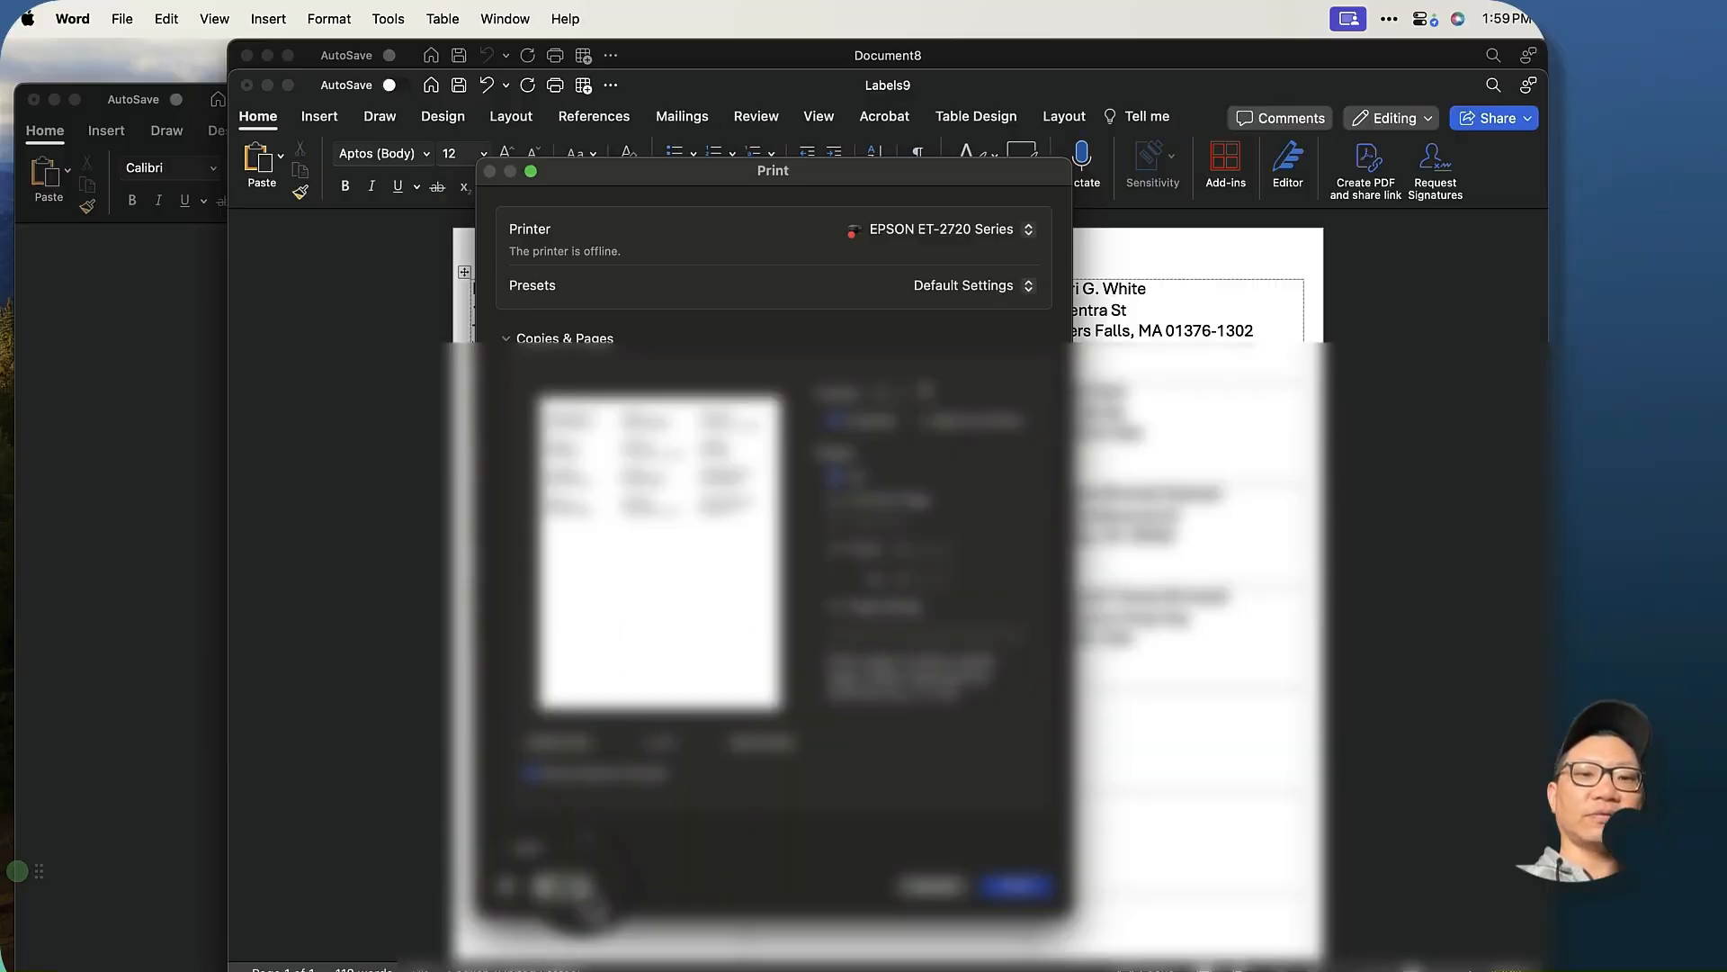
click(550, 886)
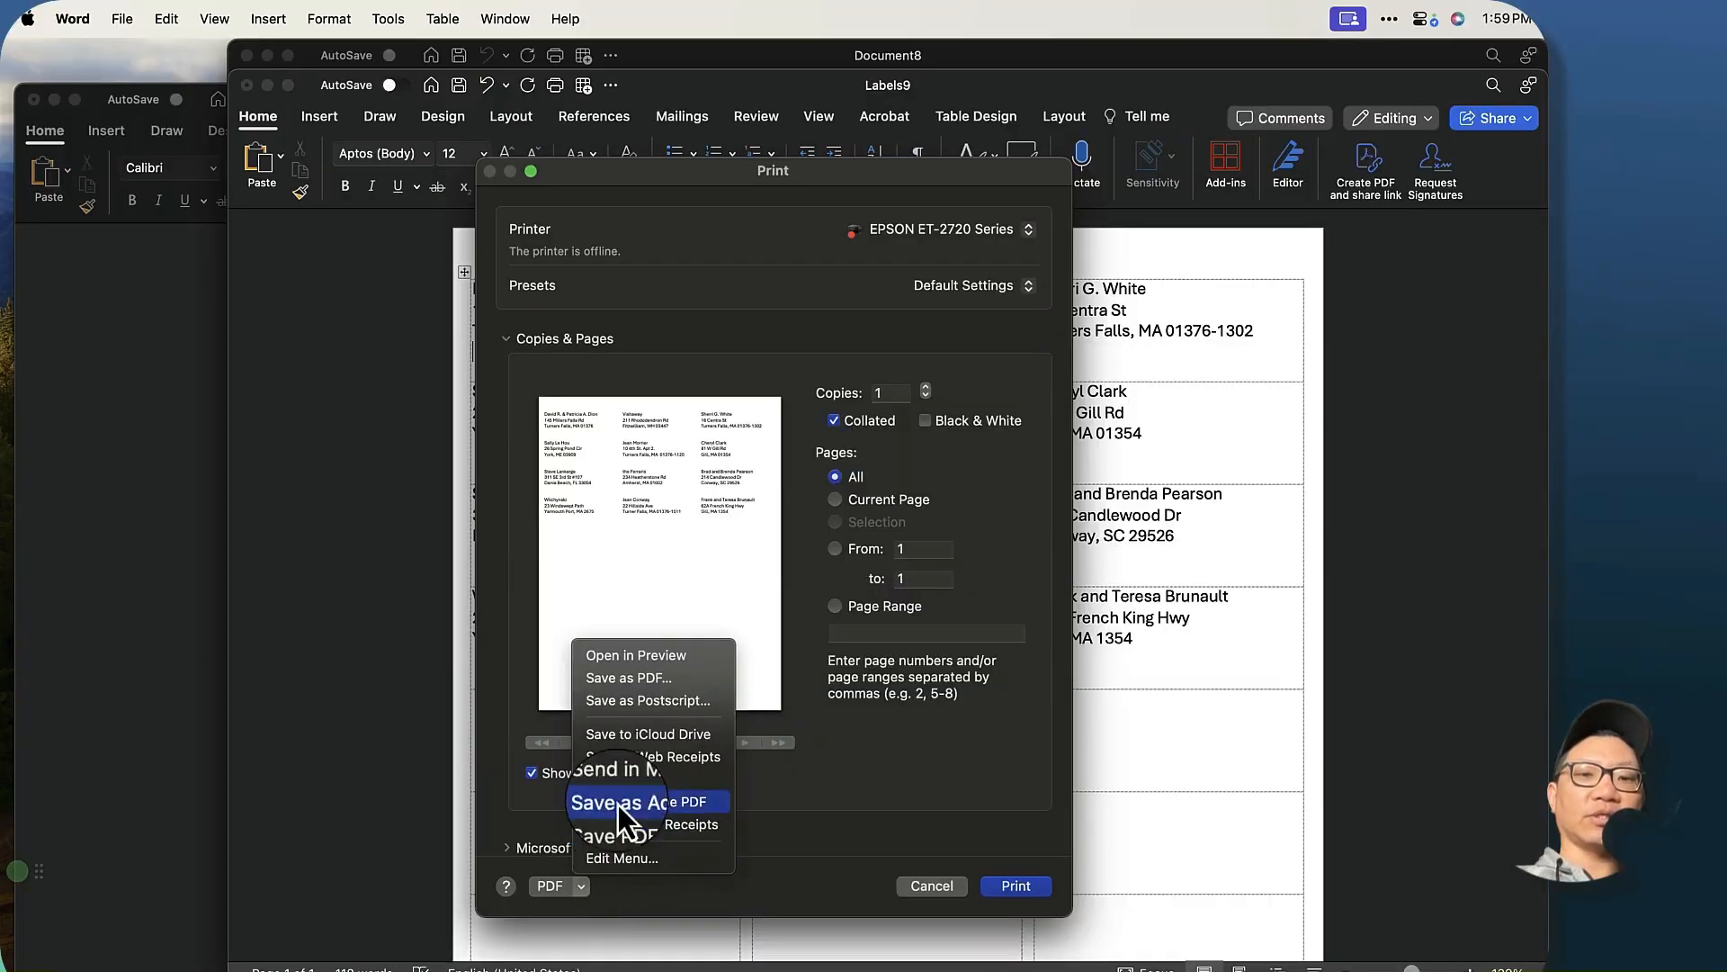
click(646, 682)
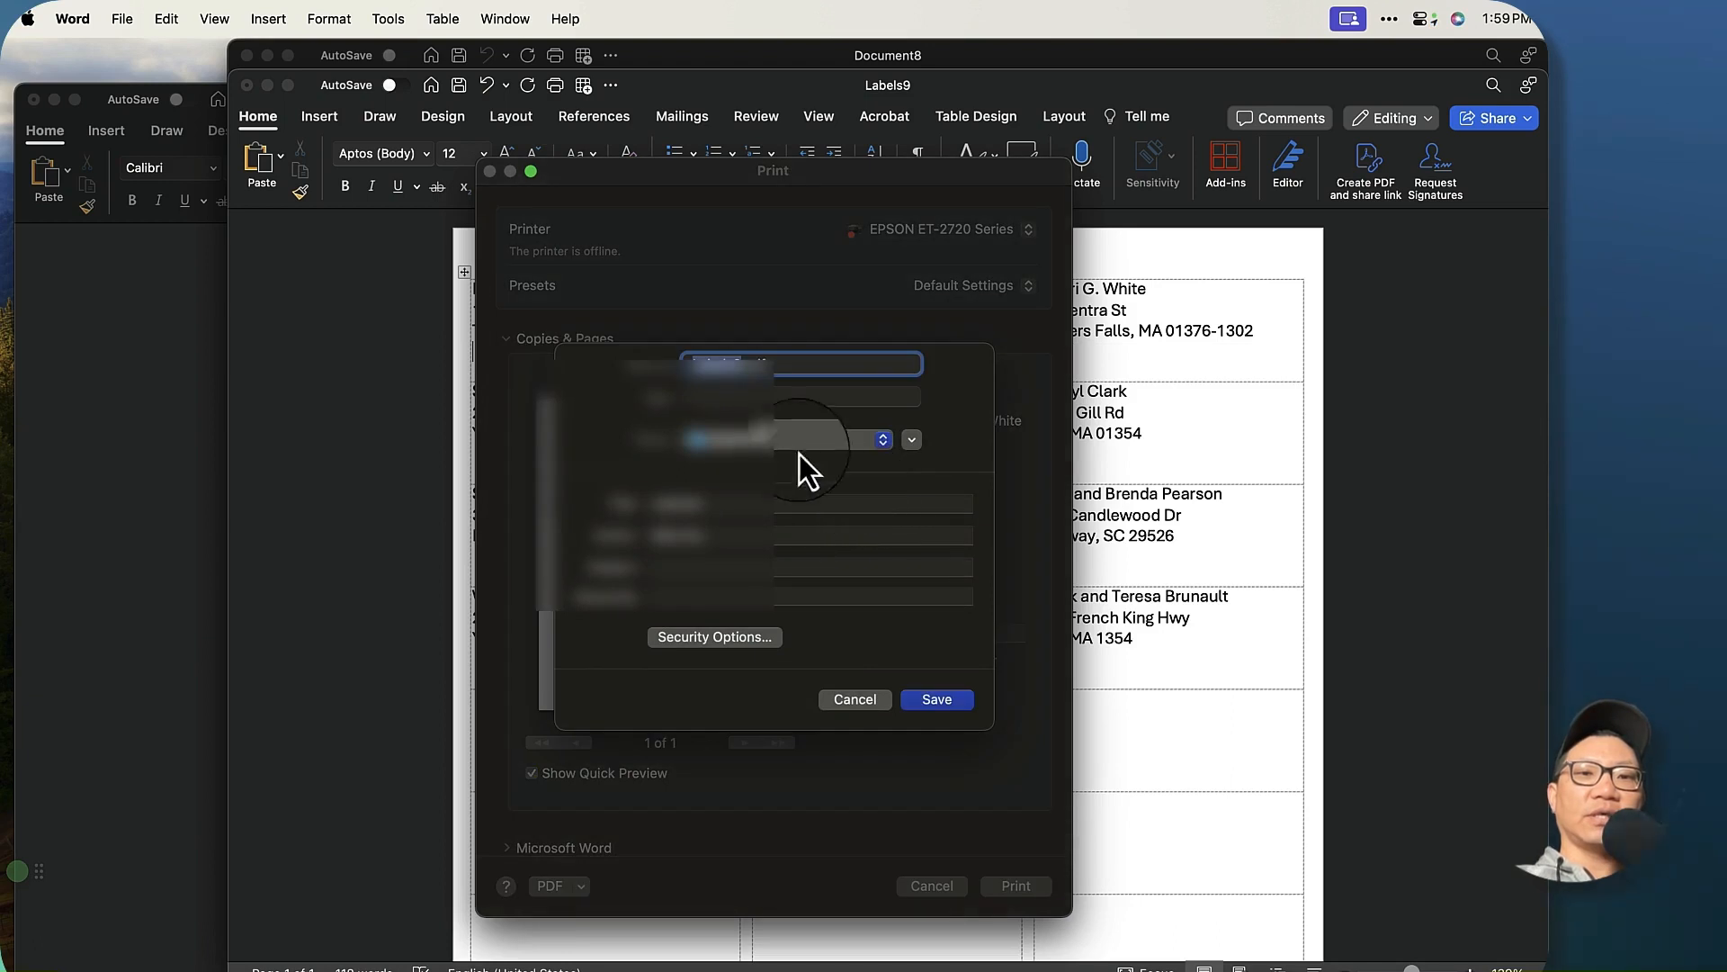
click(770, 445)
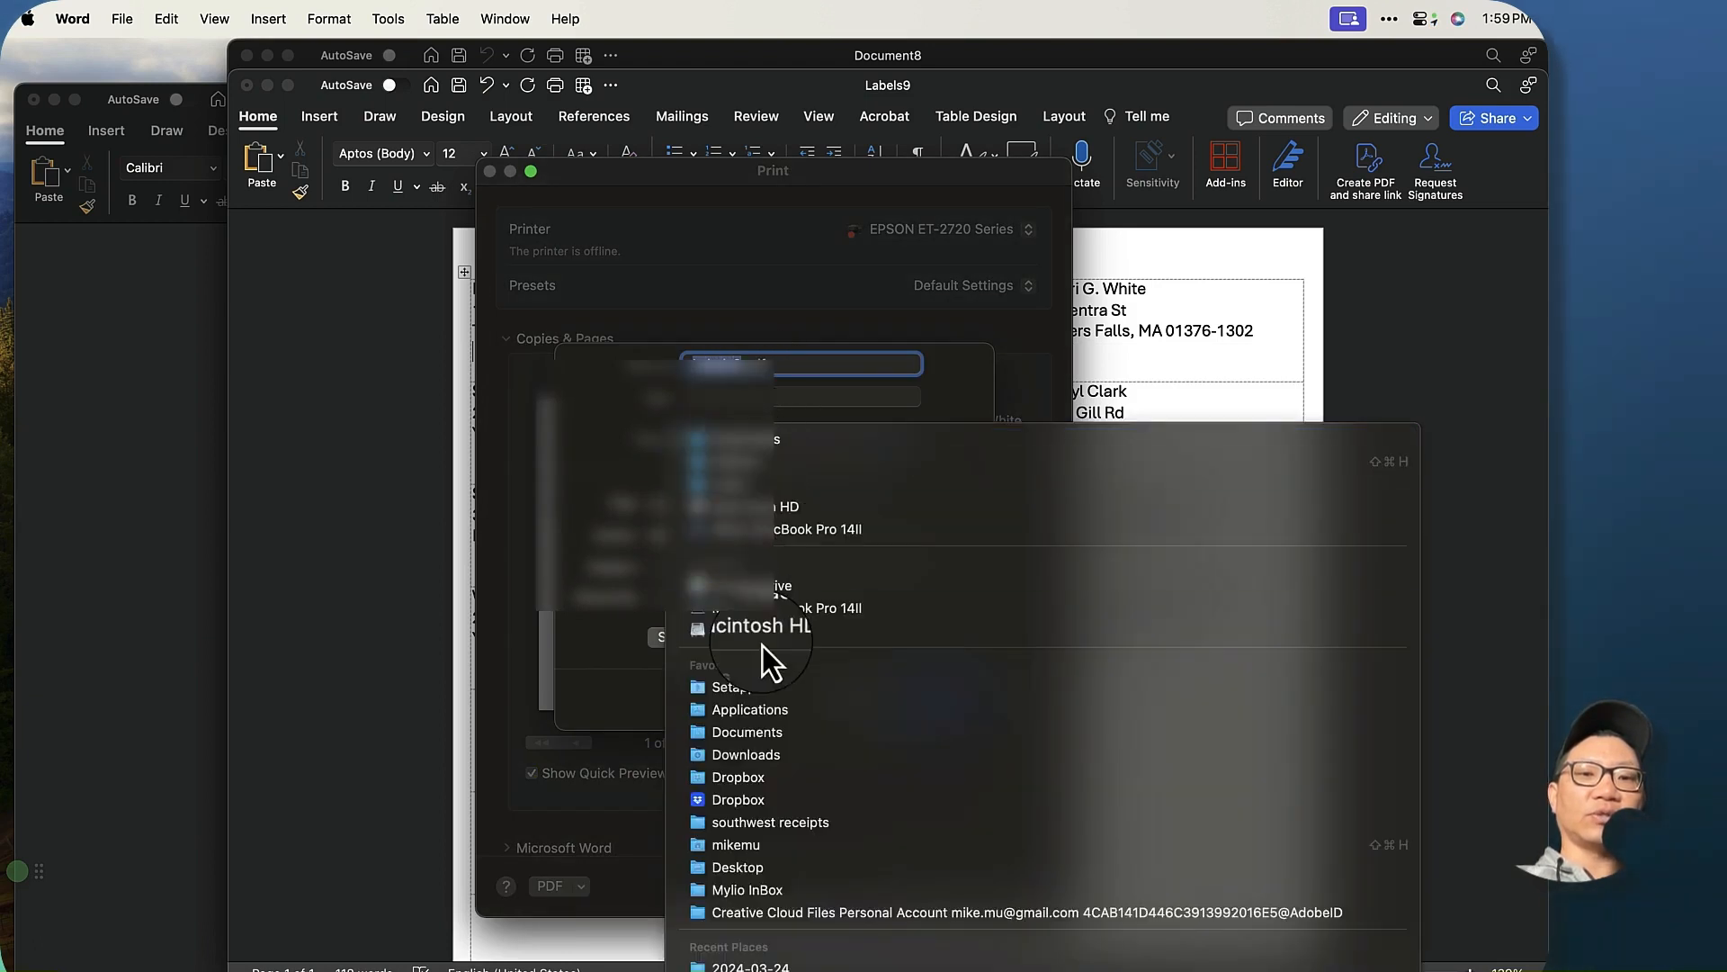
click(763, 798)
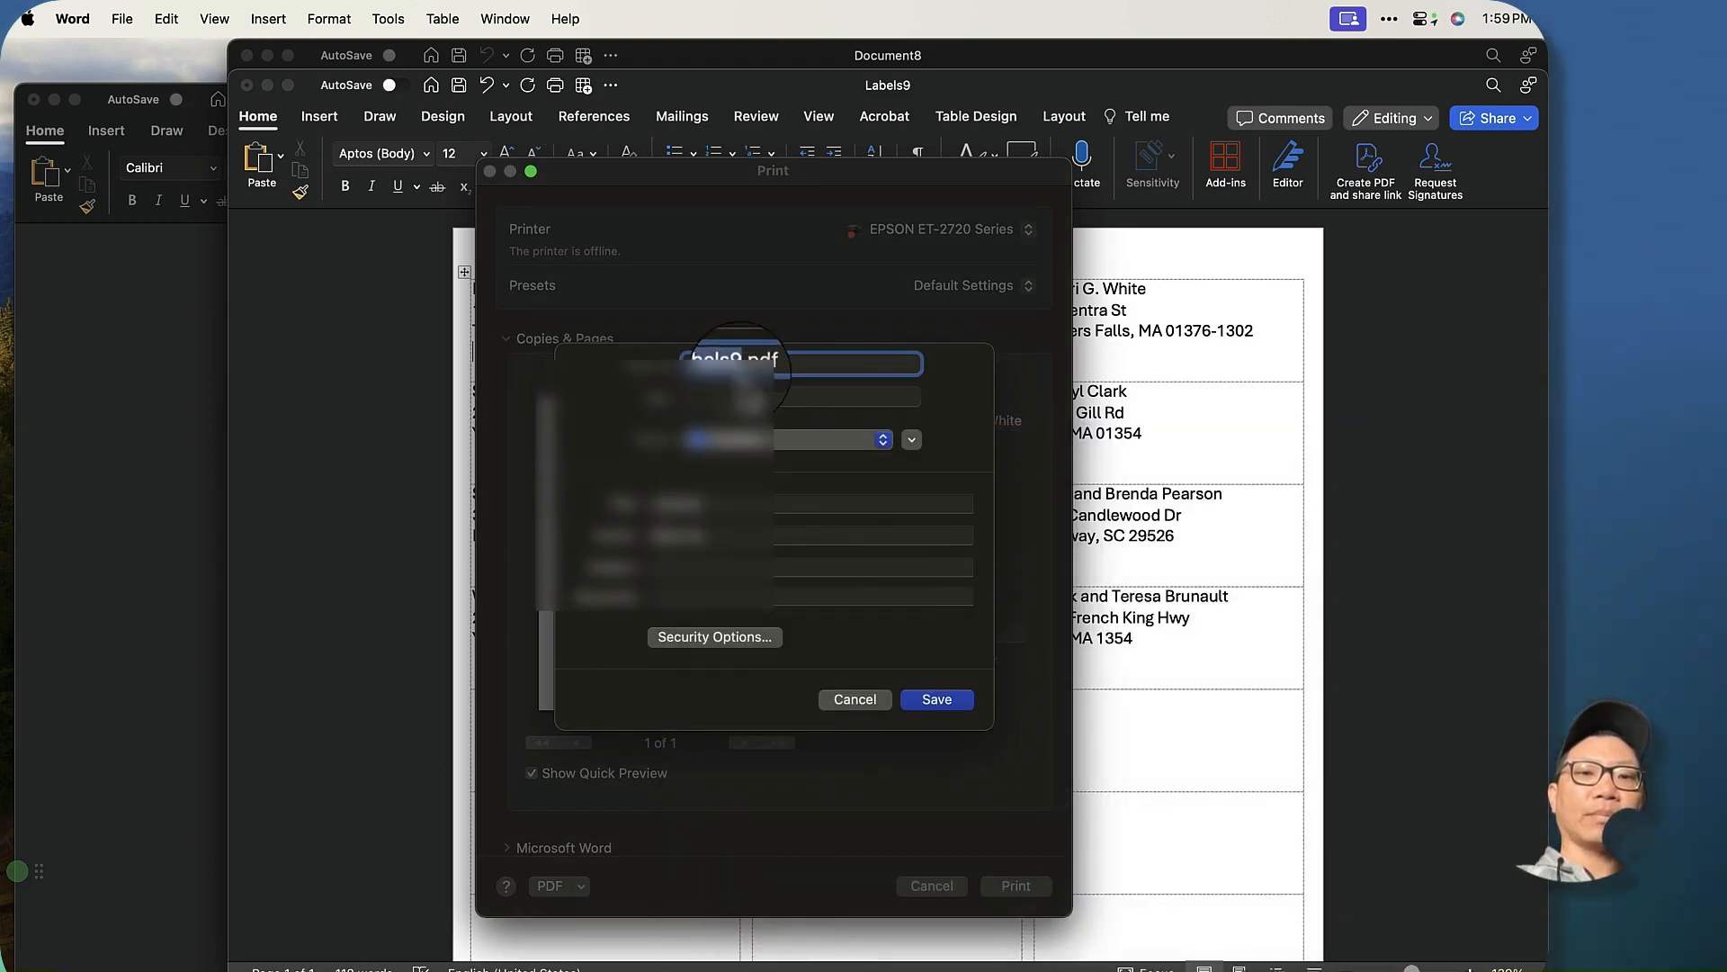
click(746, 365)
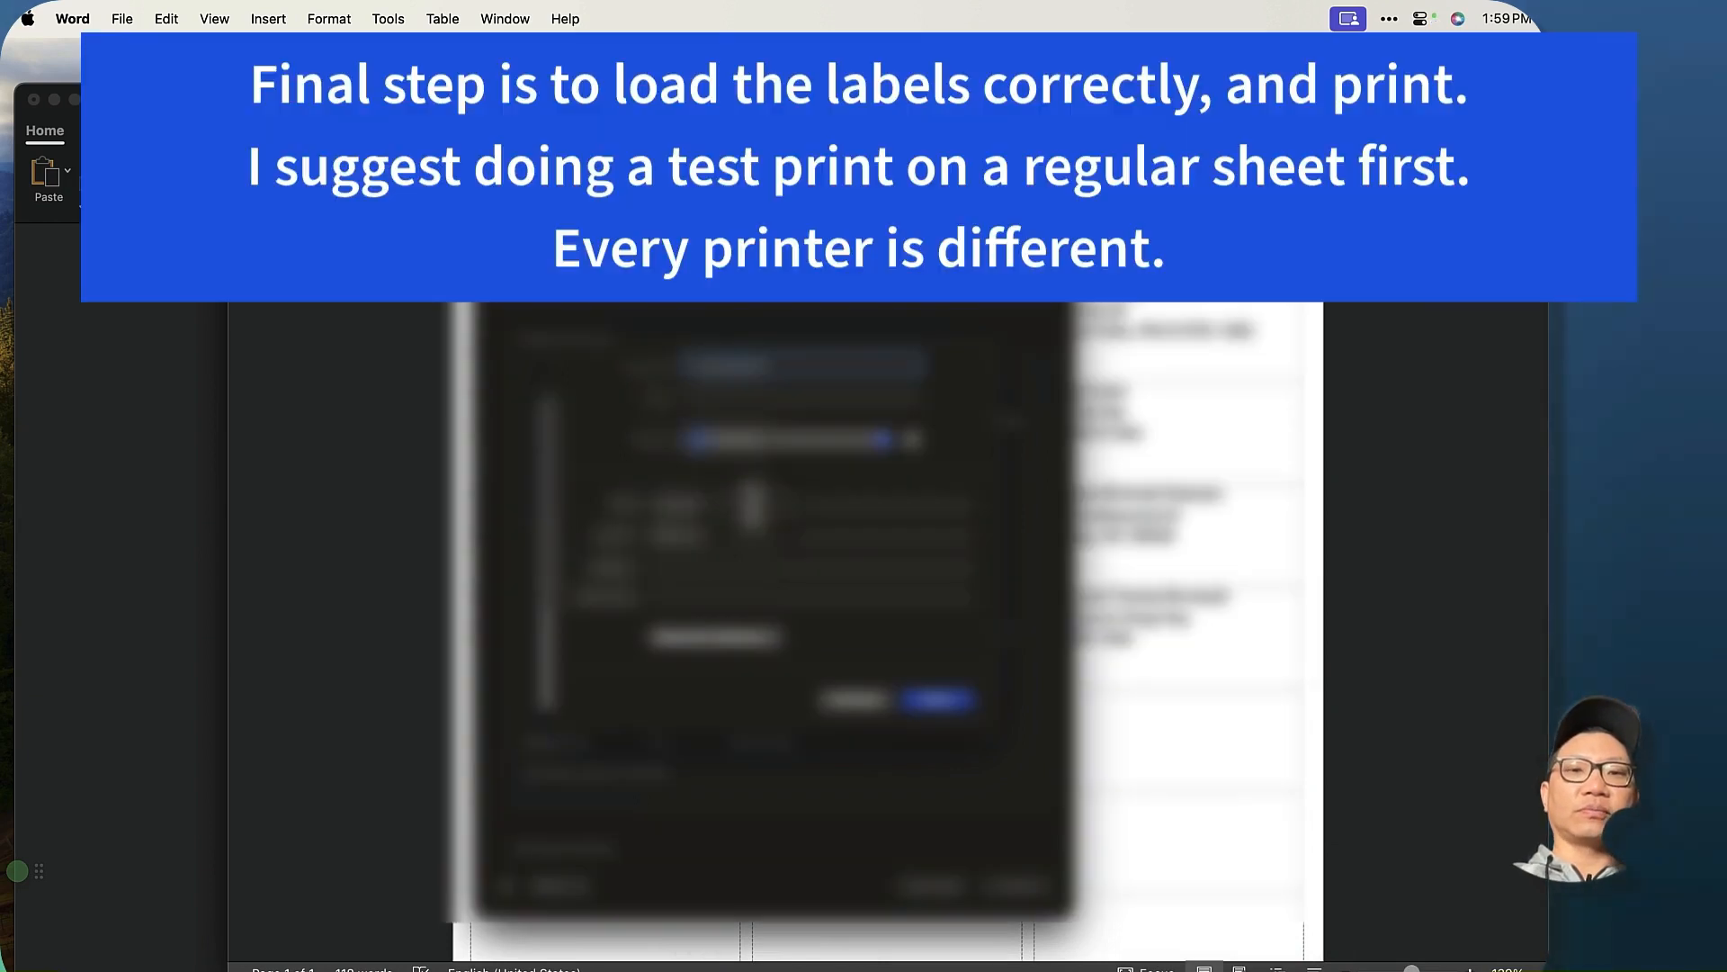
click(945, 700)
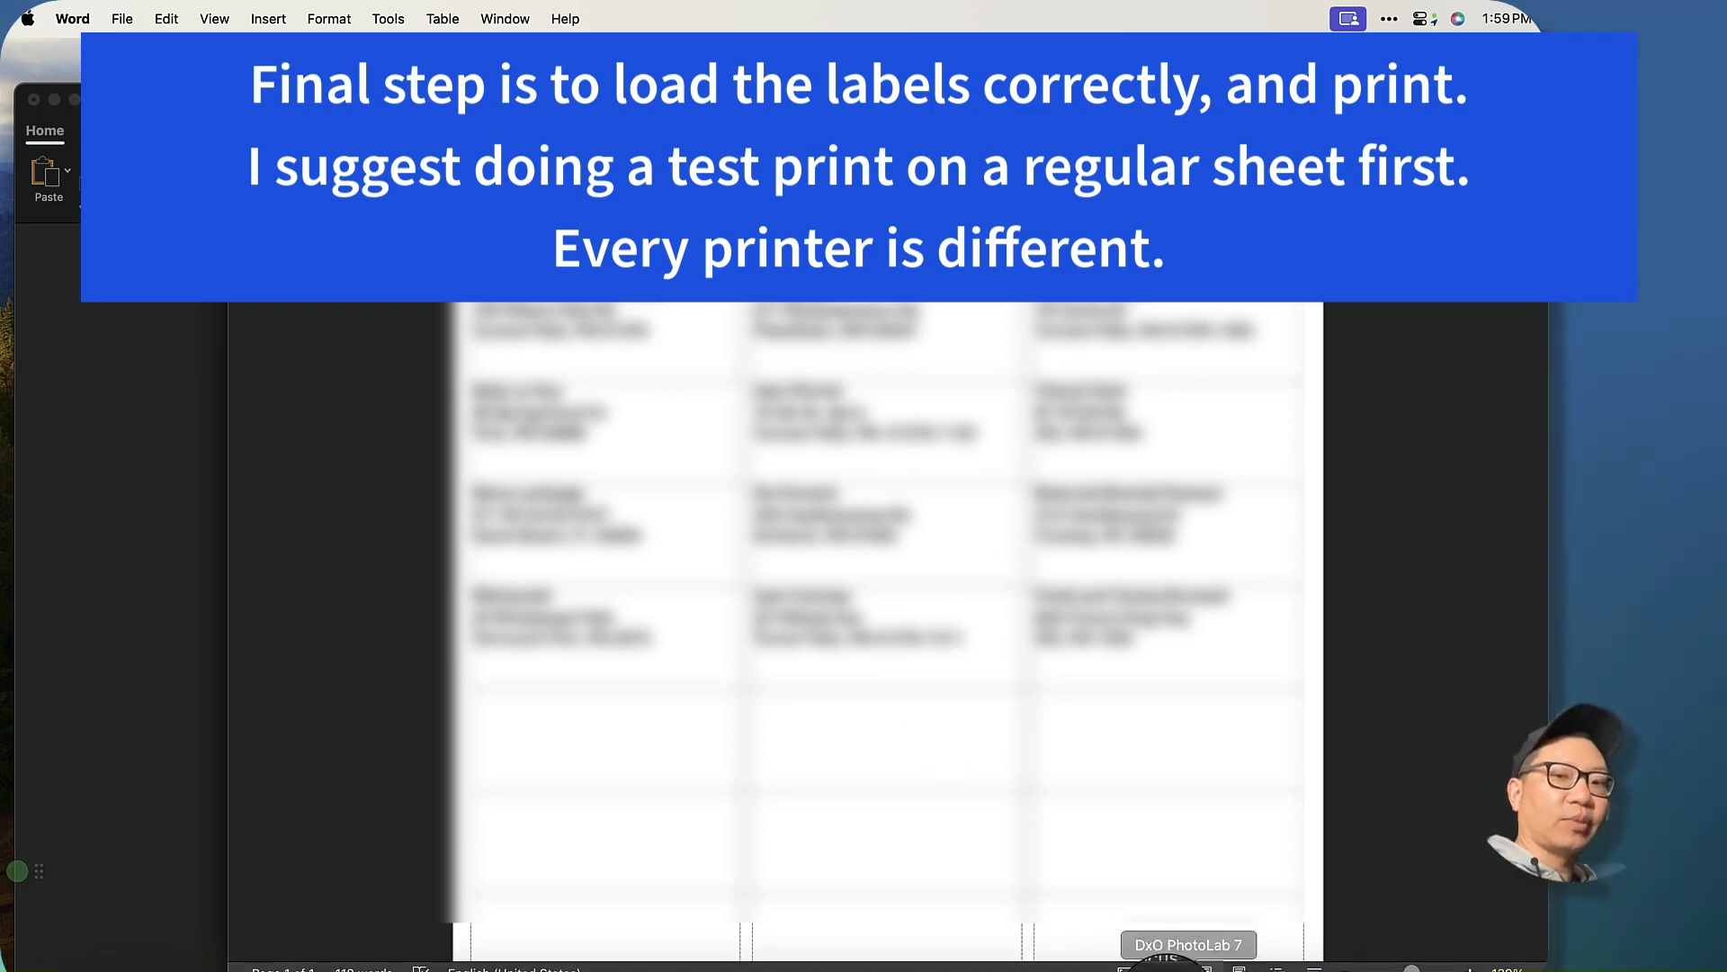
mouse_move(1285, 969)
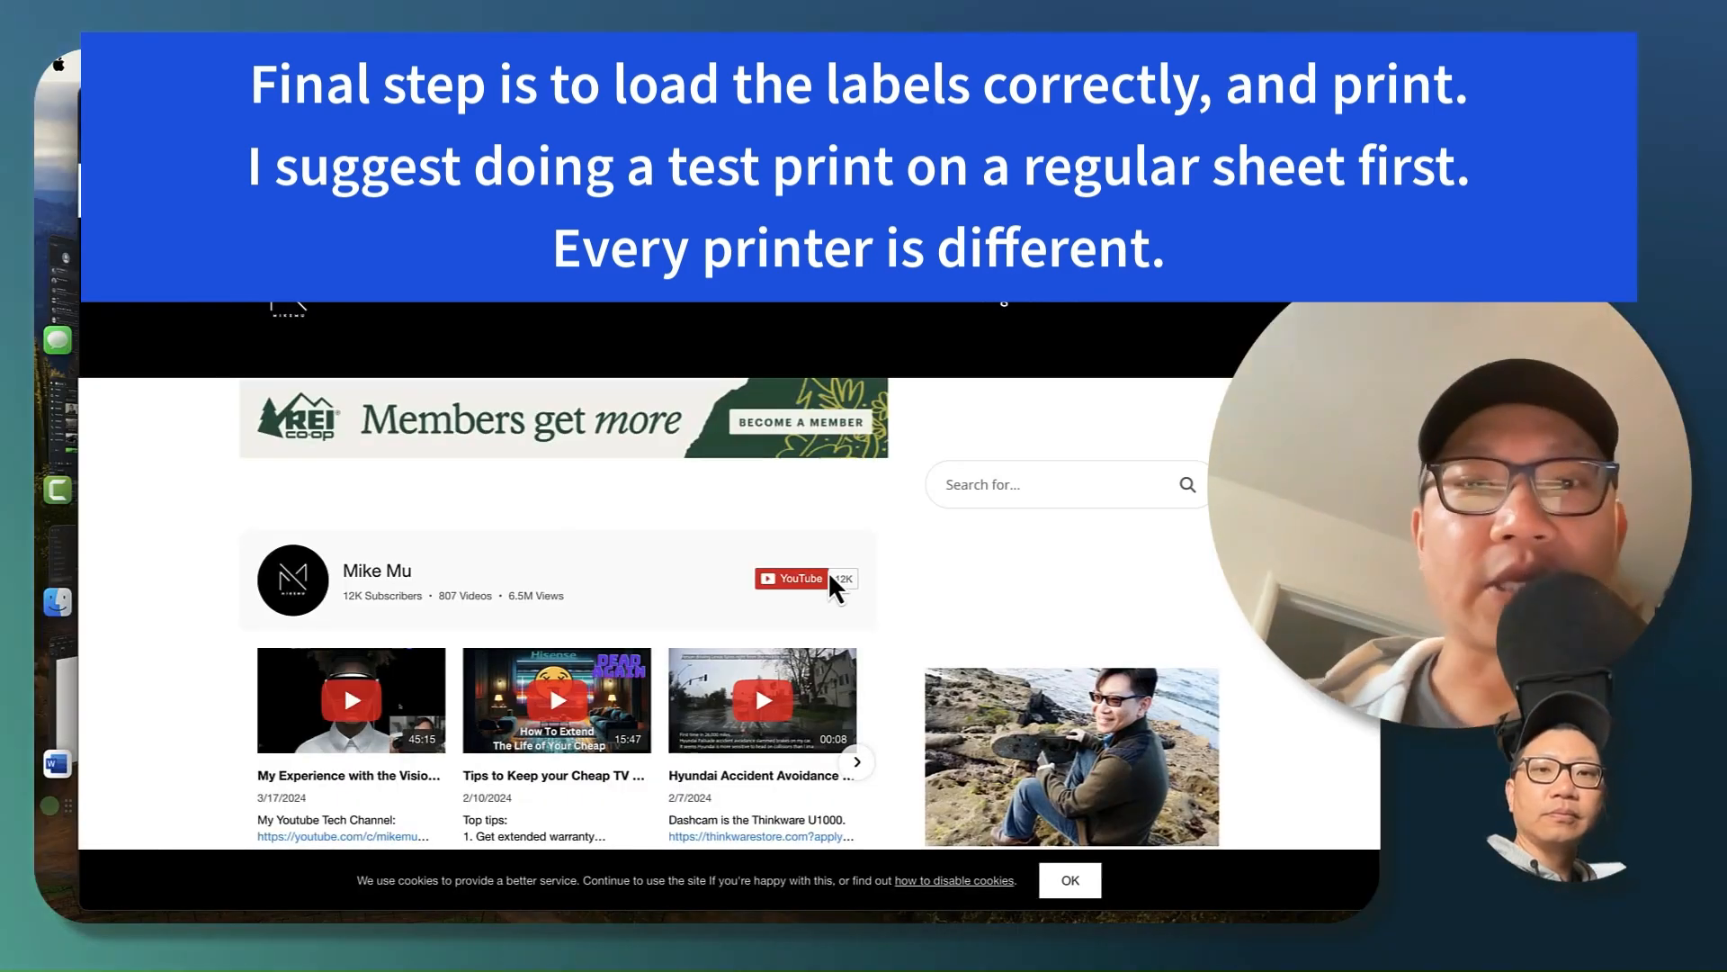